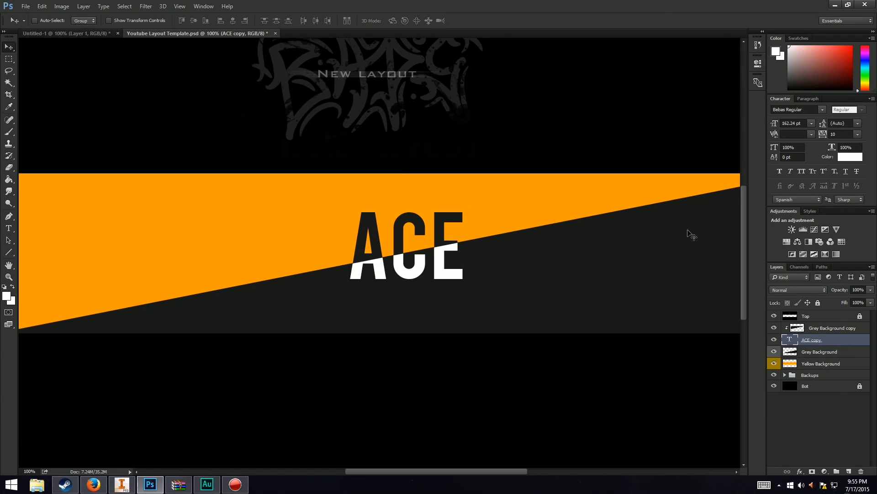
Start a free transform on the ACE copy text layer and choose a transform mode for it.
right_click(840, 340)
left_click(658, 183)
key("ctrl+t")
right_click(444, 265)
left_click(476, 324)
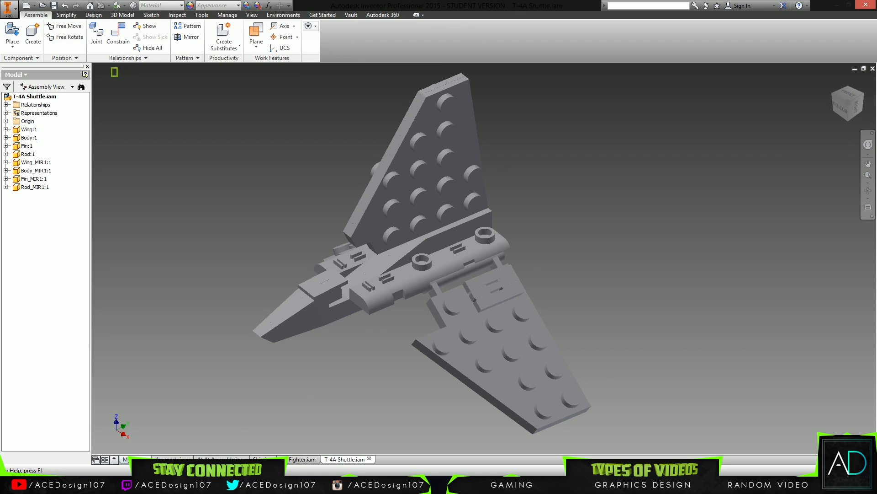
Examine the two-legged walker model in Assembly.iam from several angles in Inventor.
mouse_move(137, 460)
left_click(172, 458)
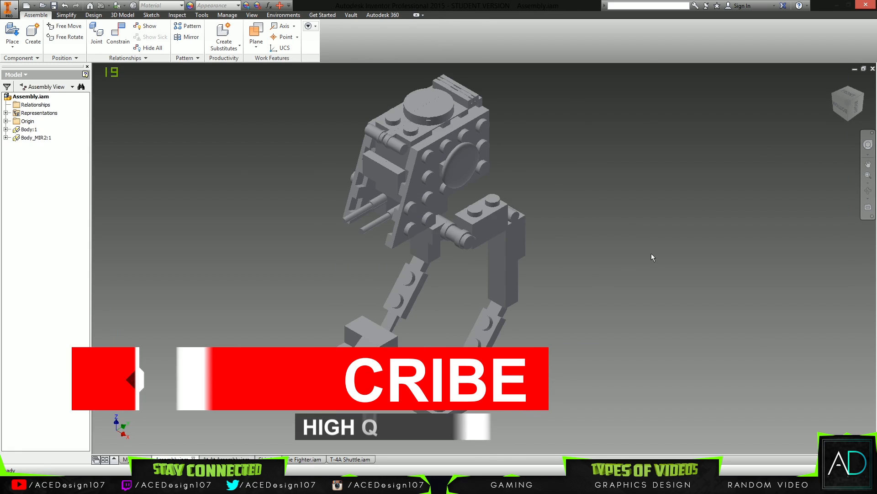
left_click_drag(651, 256, 527, 317)
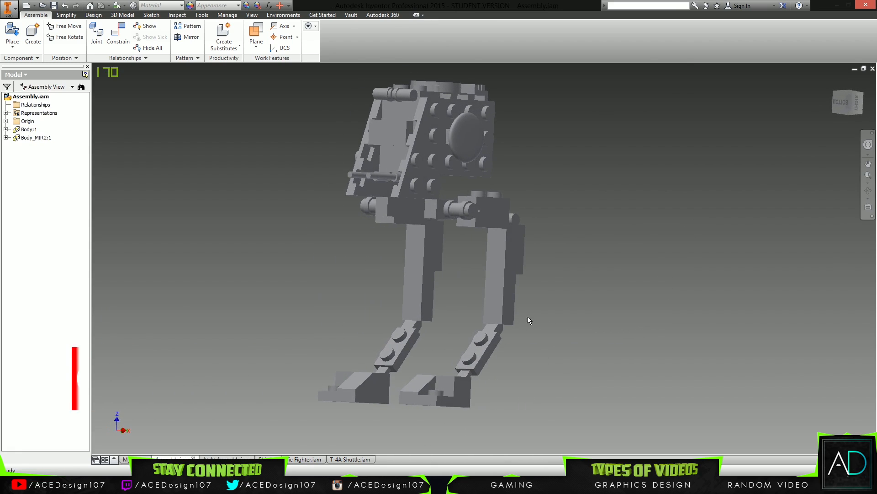
left_click(852, 91)
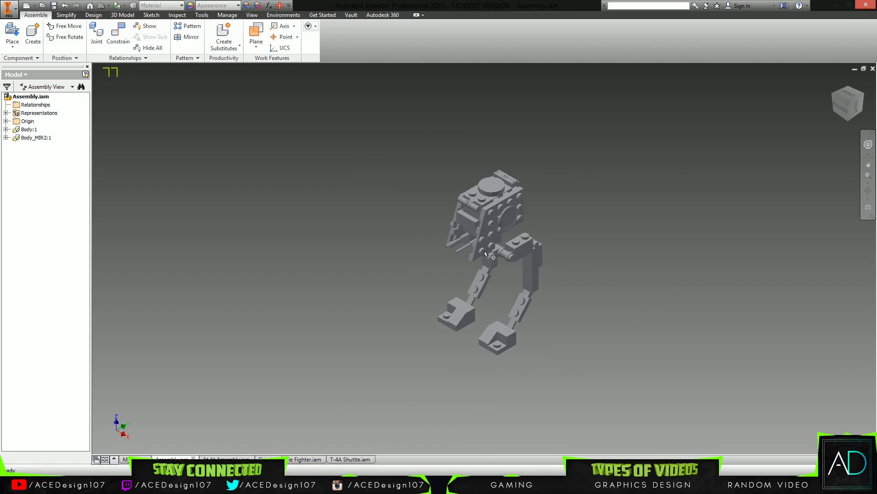
scroll(465, 300, "up", 2)
scroll(460, 272, "up", 2)
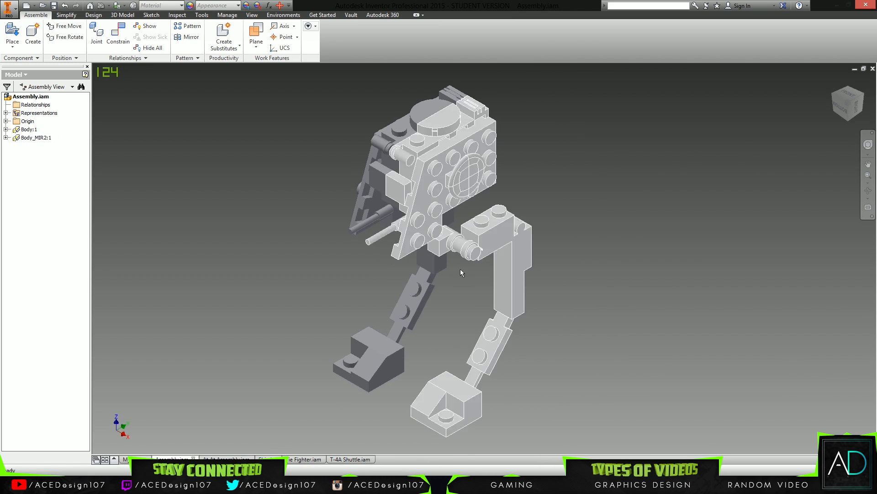
Look through the At At, Ship, Tie Fighter and T-4A Shuttle models, orbiting the Tie Fighter.
left_click(225, 458)
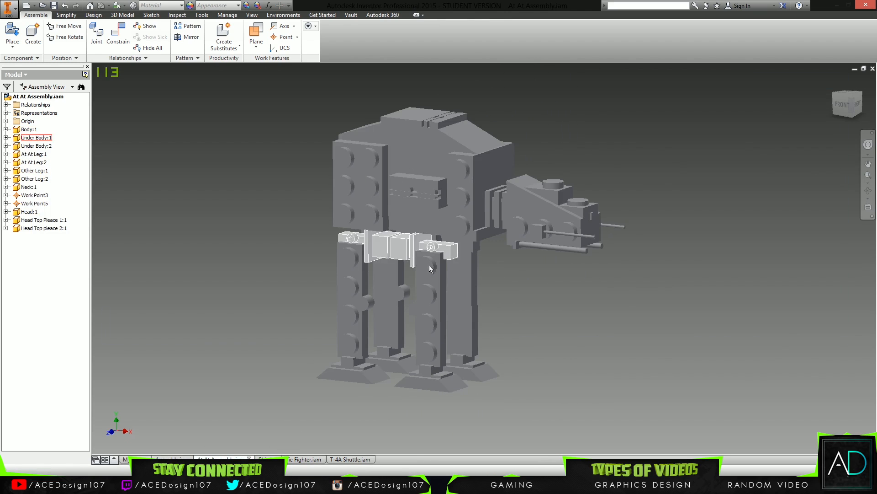
left_click(268, 459)
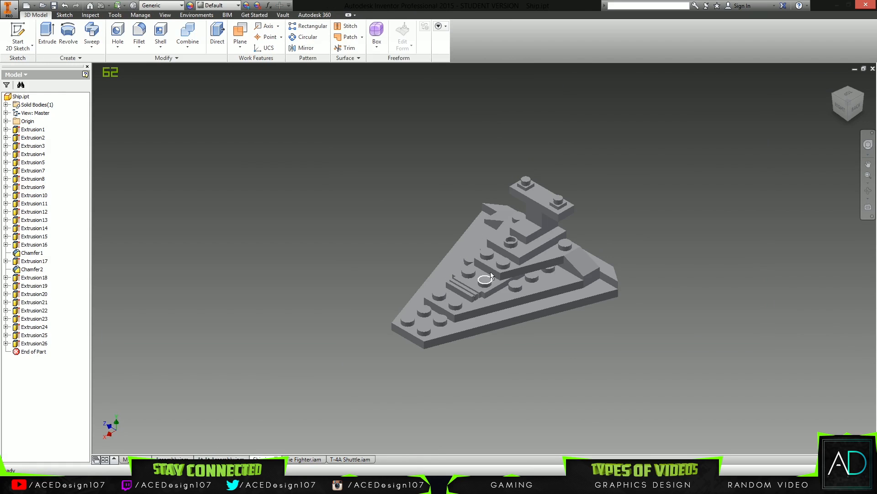
left_click(297, 459)
key("F4")
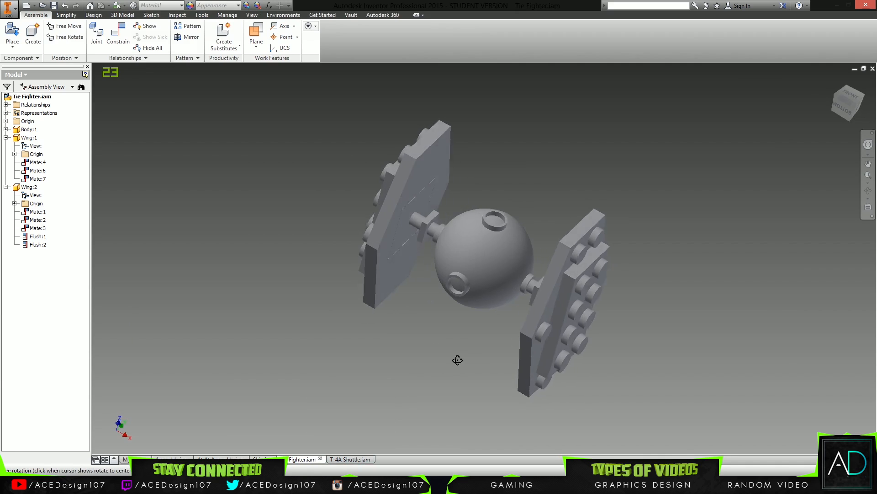
left_click_drag(458, 359, 393, 345)
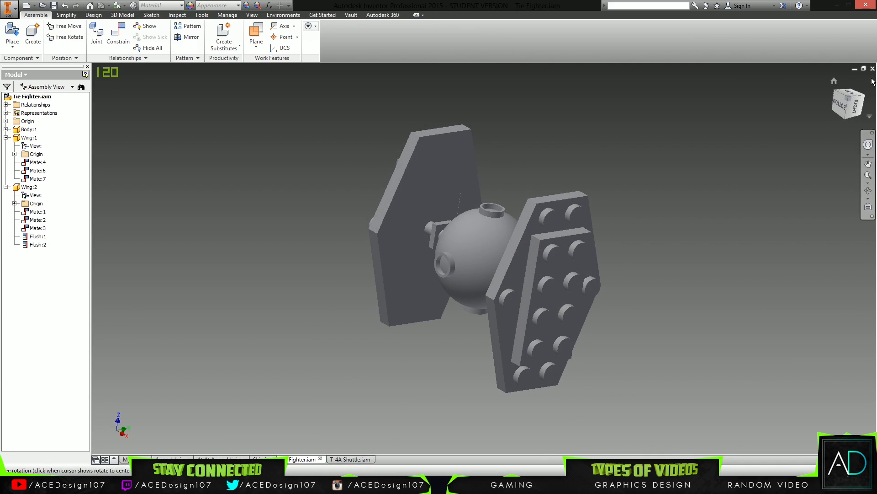
left_click(849, 100)
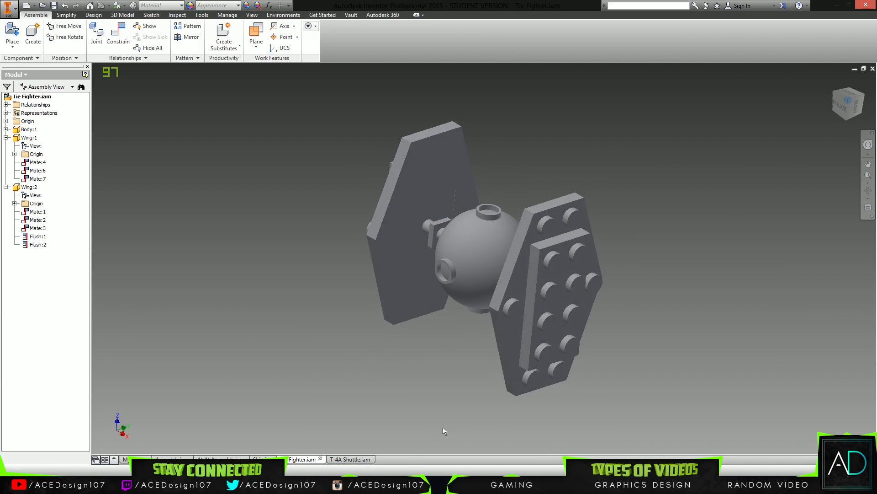
left_click(350, 459)
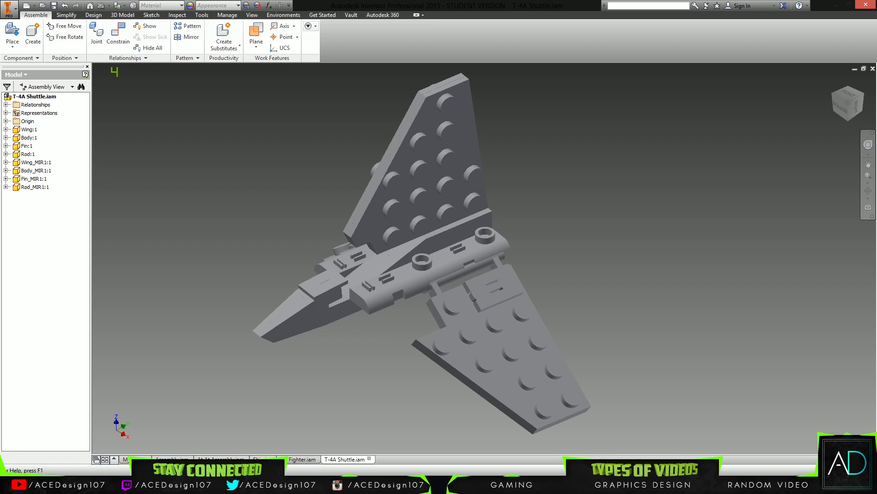
Switch to Photoshop with the orange and dark grey reference banner in Untitled-1.
mouse_move(152, 485)
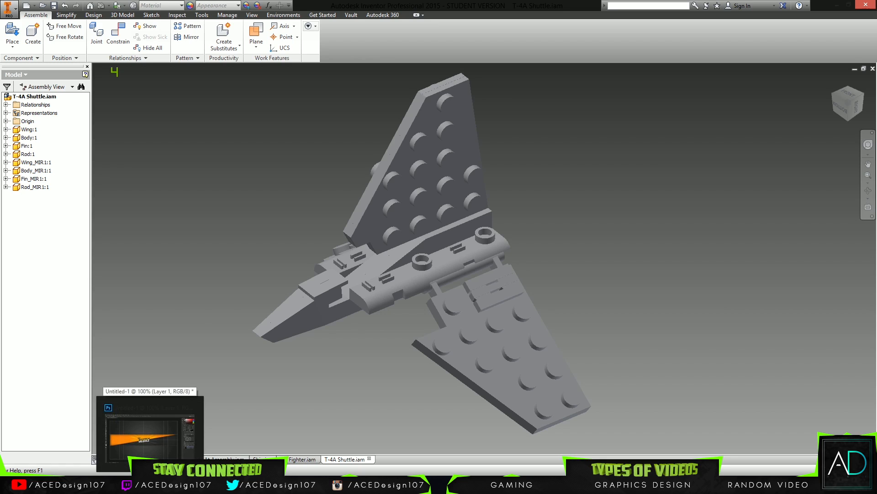
left_click(152, 450)
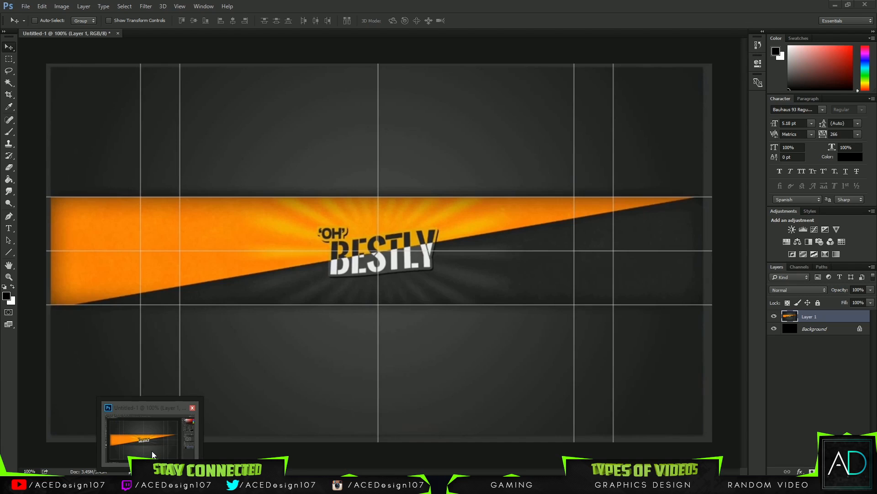
left_click(26, 6)
left_click(34, 16)
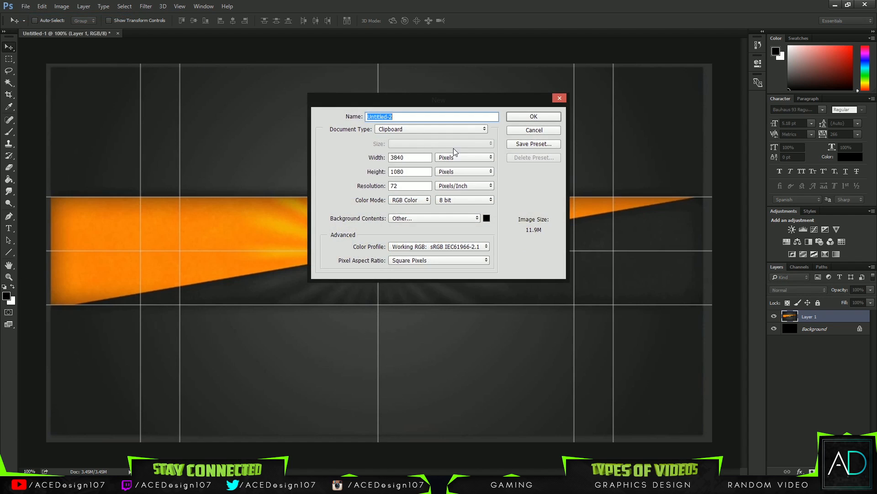
left_click(521, 131)
Open Banner Presets GFX PACK.psd from the GFX Packs folder in Documents and close it again.
left_click(26, 6)
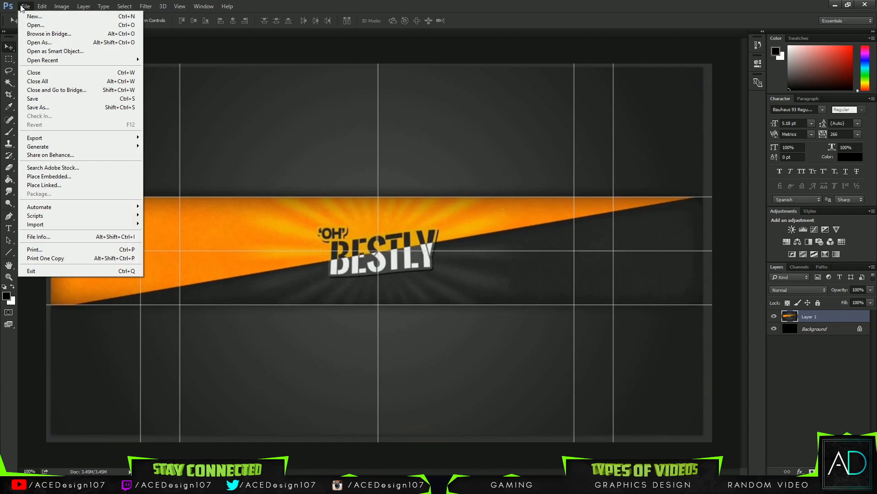
left_click(34, 25)
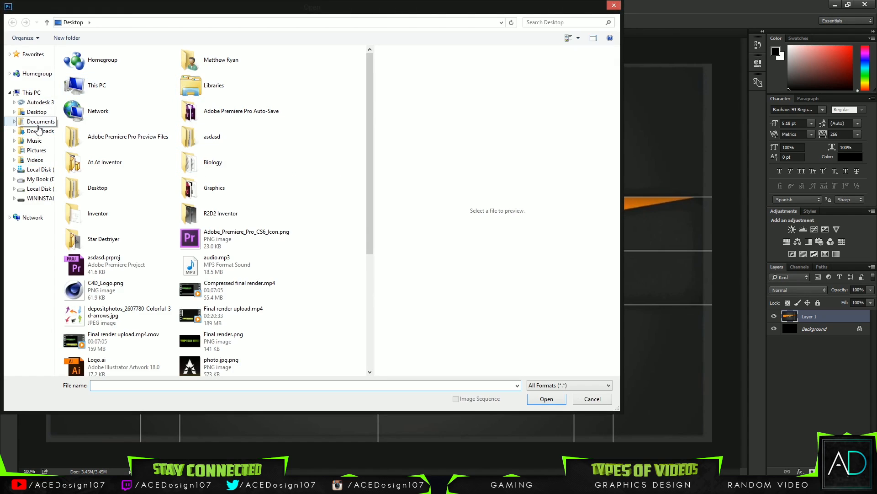
left_click(39, 123)
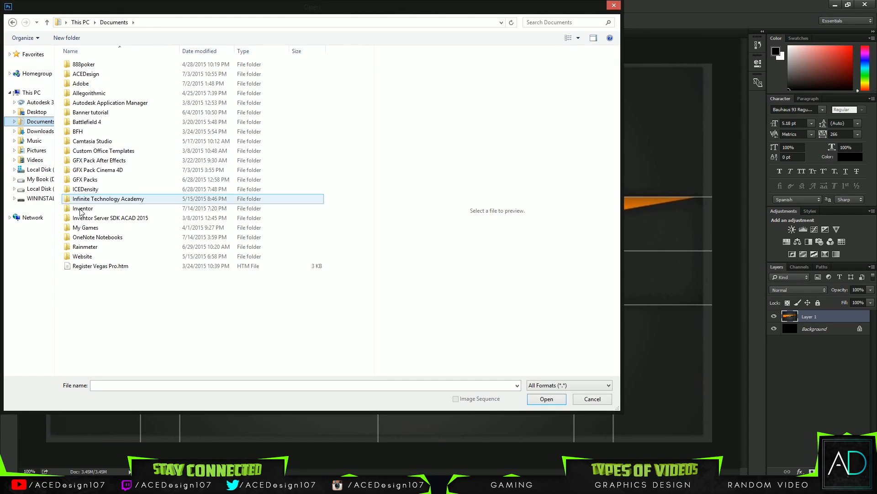
double_click(94, 180)
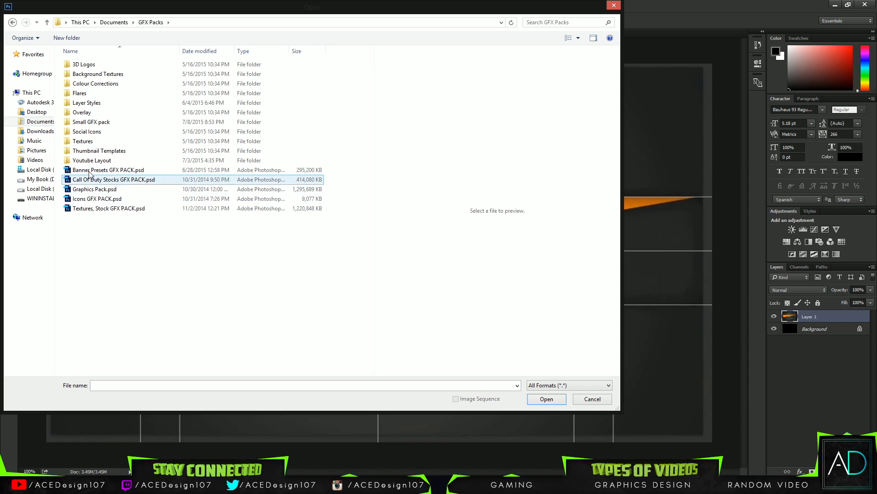
double_click(89, 171)
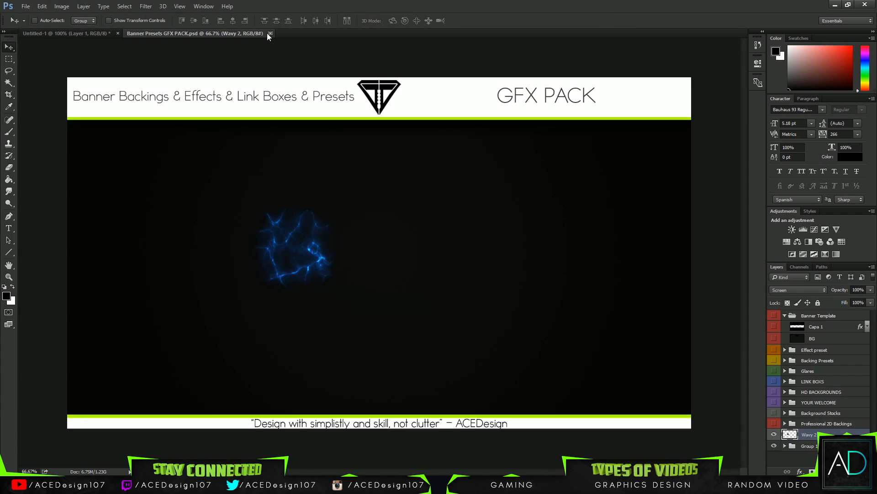
left_click(269, 33)
Open Youtube Layout Template.psd from the Youtube Layout folder inside GFX Packs.
left_click(25, 6)
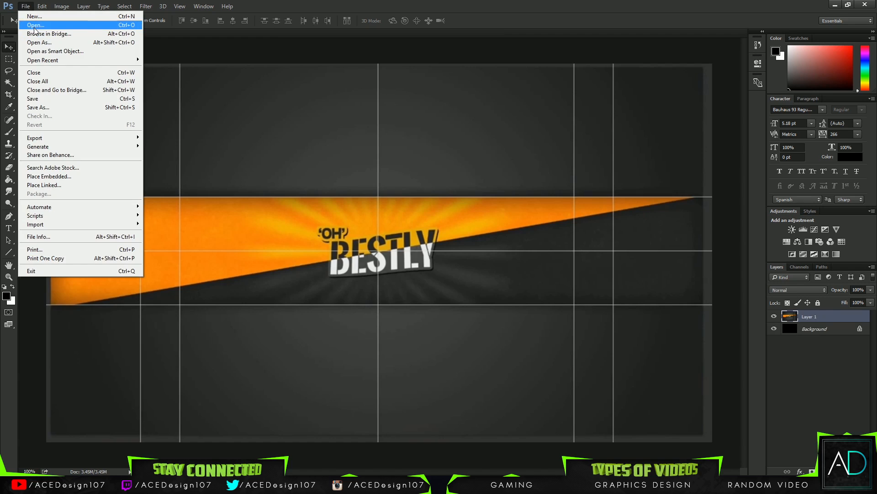
left_click(35, 26)
double_click(82, 164)
left_click(84, 93)
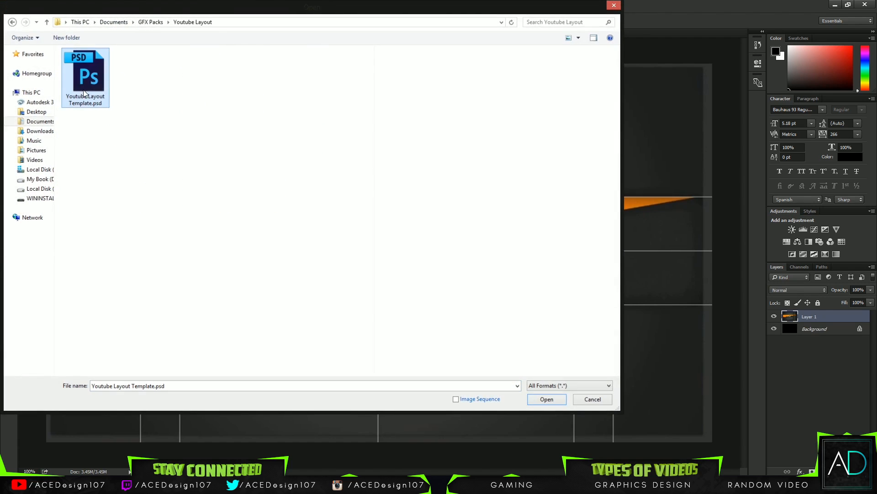
double_click(84, 93)
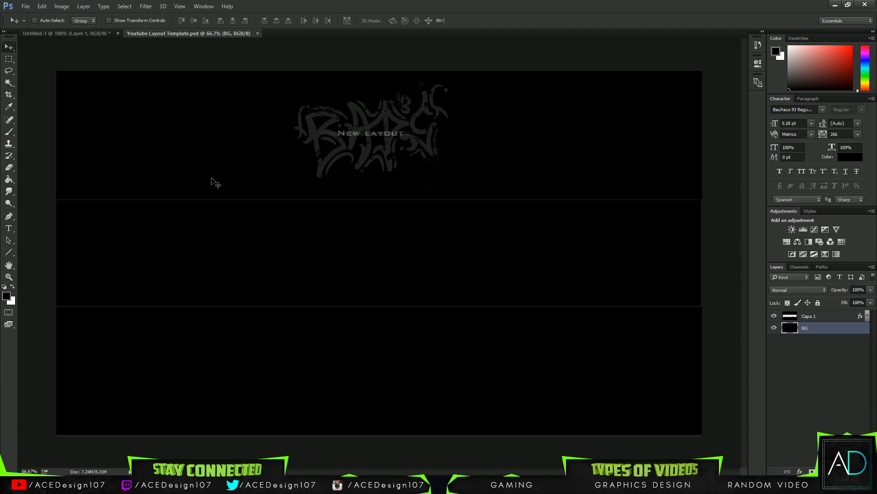
Turn off the Stroke effect in the layer style of the Capa 1 layer.
left_click(791, 320)
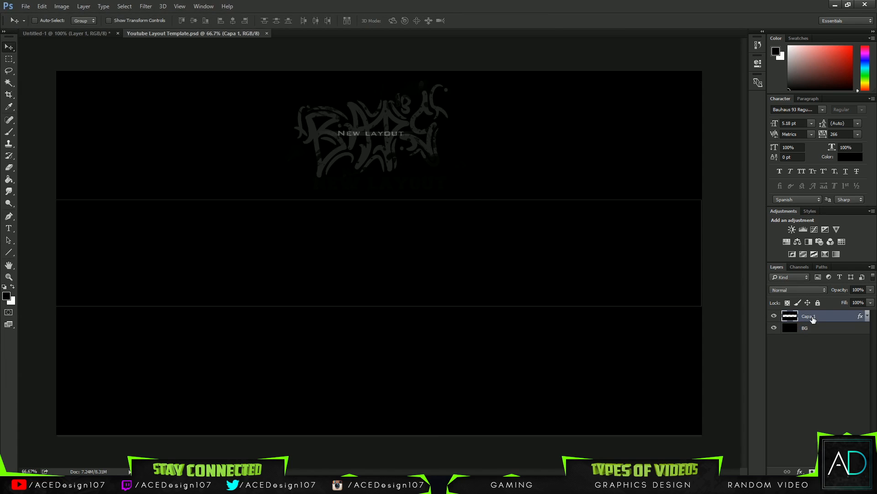
right_click(814, 317)
left_click(708, 66)
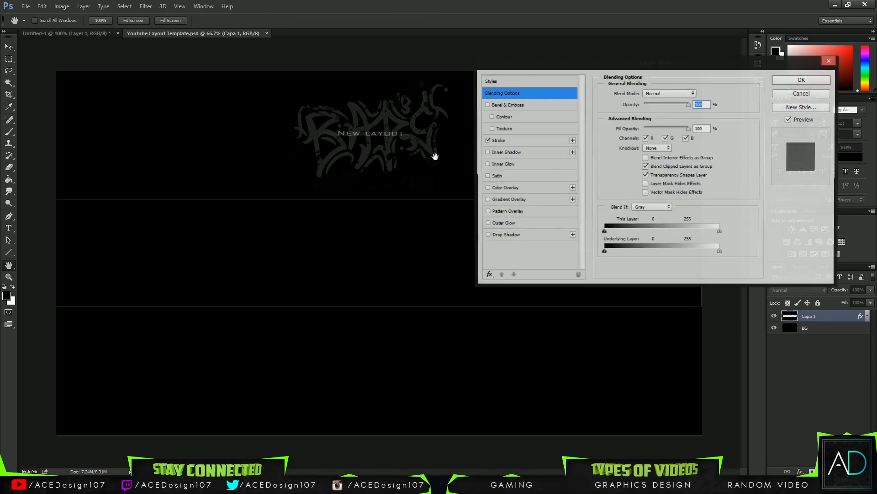
left_click(486, 140)
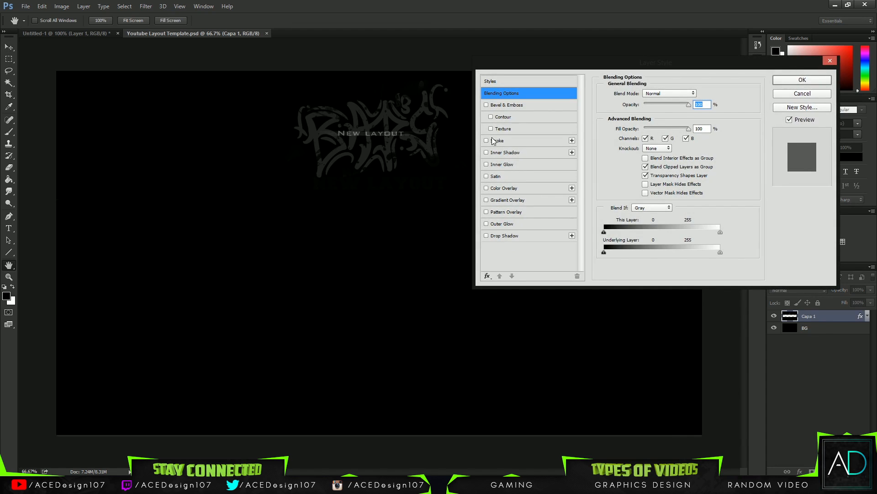
left_click(802, 80)
Select the Capa 1 layer, look at the reference banner in Untitled-1 and return to the layout template.
left_click(825, 329)
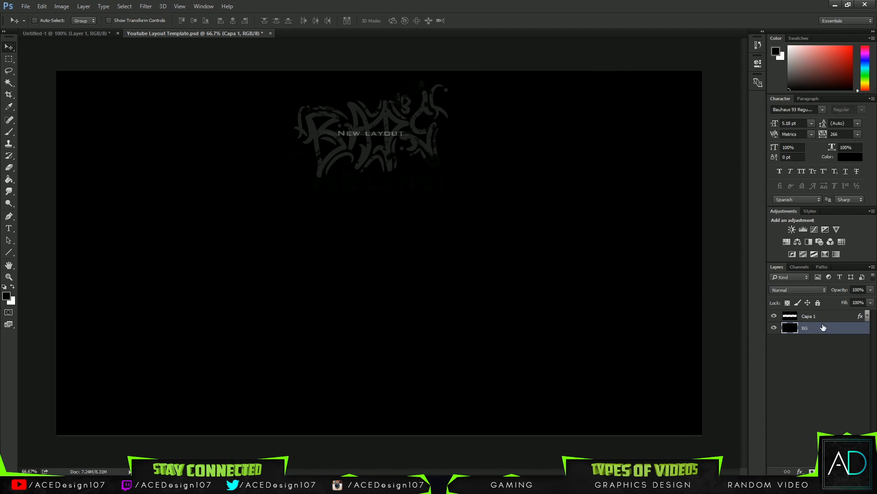
left_click(827, 319)
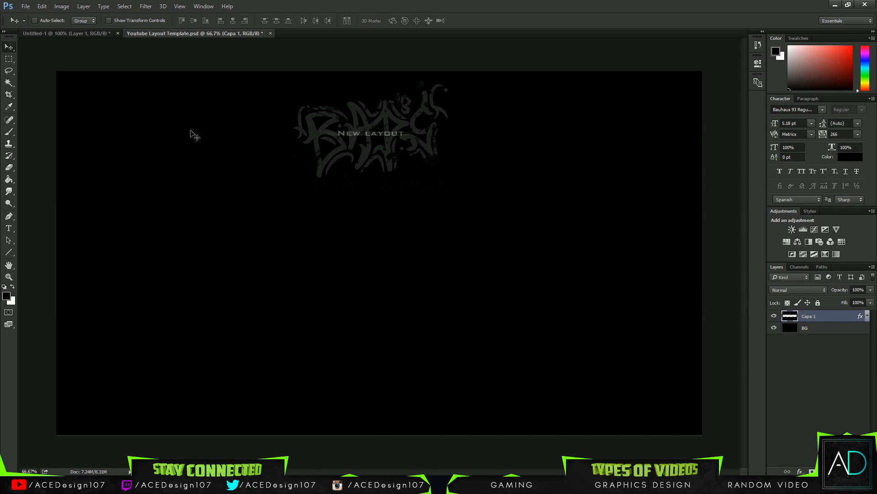
left_click(87, 33)
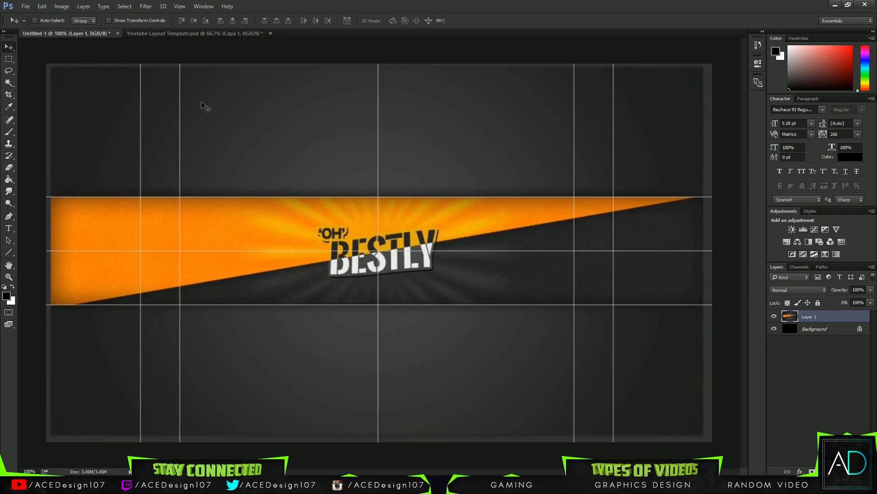
left_click(196, 34)
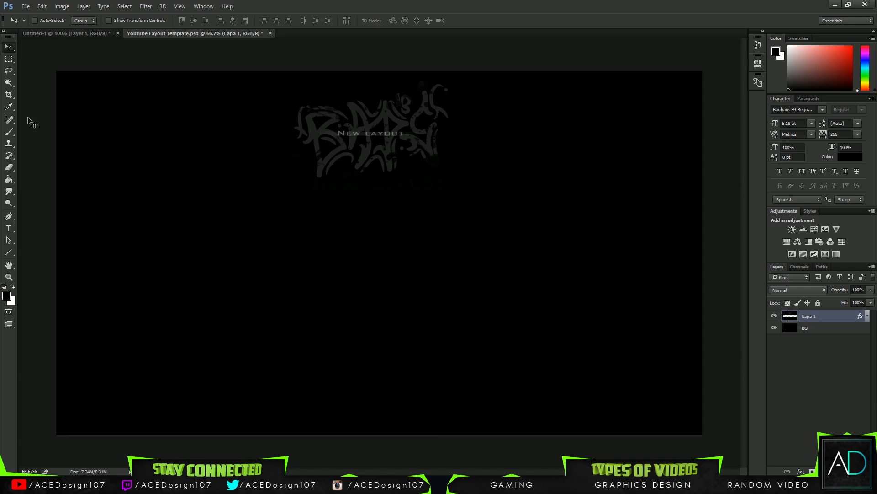
Set the foreground colour to orange ff9c00.
left_click(7, 296)
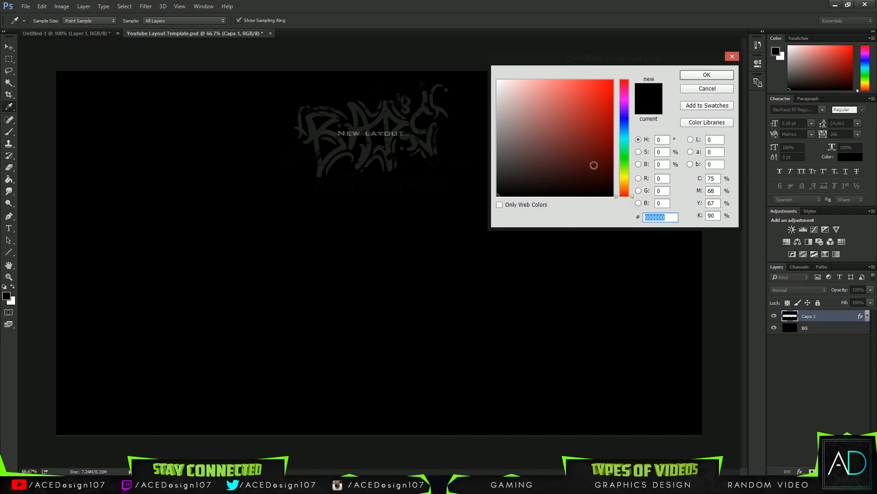
mouse_move(623, 173)
left_mouse_down()
mouse_move(622, 183)
mouse_move(636, 77)
left_mouse_up()
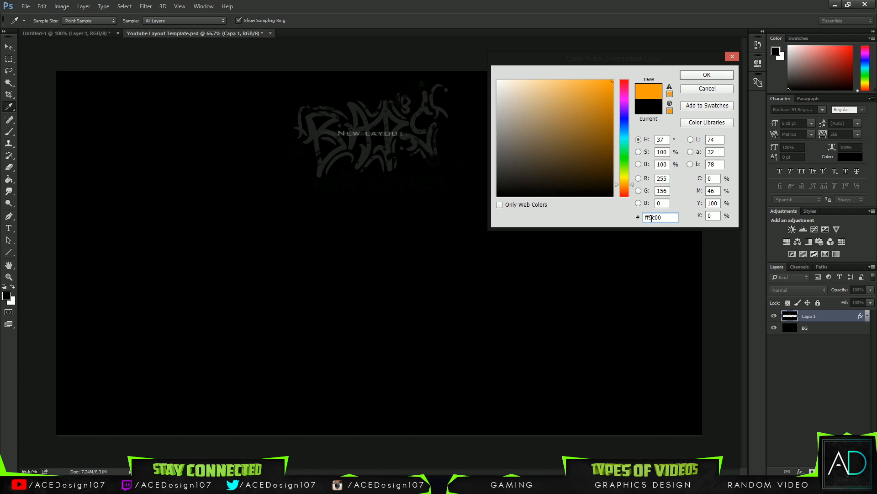
left_click(696, 76)
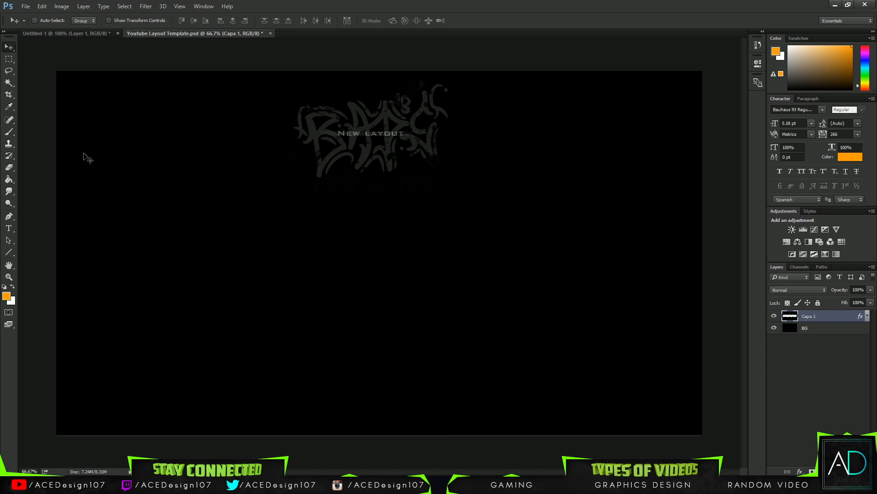
Try to fill the middle banner strip on the Capa 1 layer with orange using the Paint Bucket, and undo the fill.
left_click(9, 179)
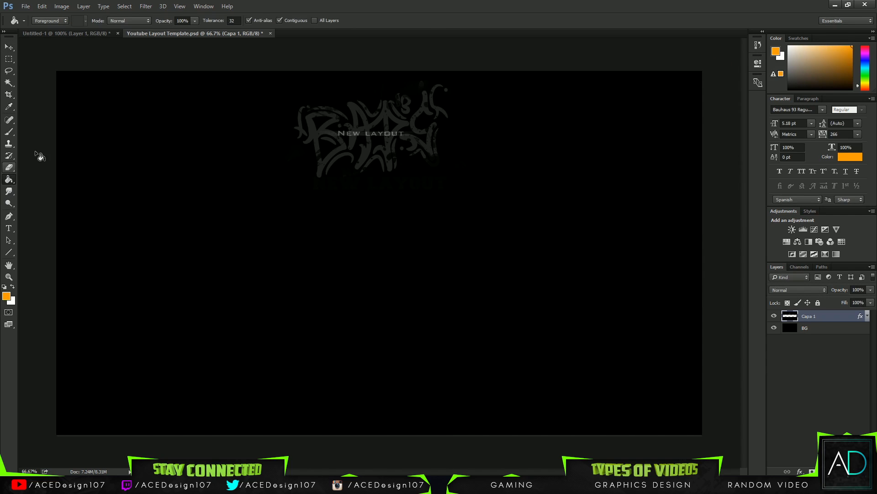
left_click(514, 245)
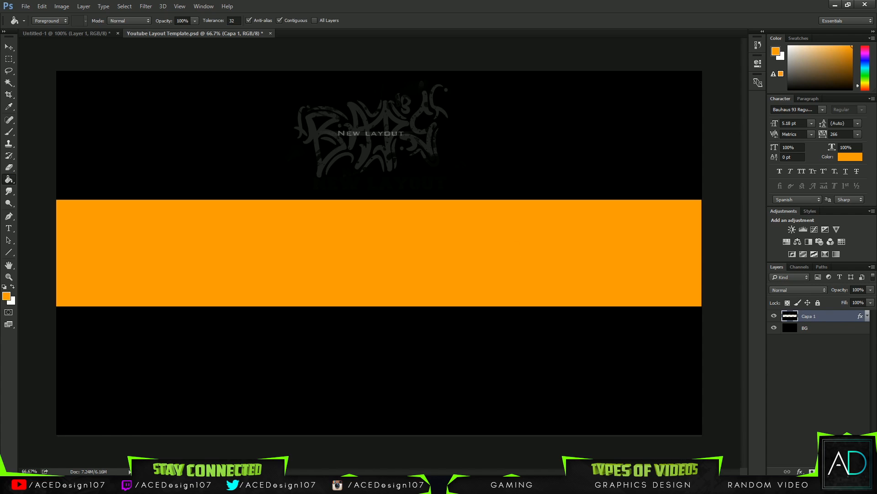
key("ctrl+z")
Add a new empty layer above Capa 1.
left_click(850, 471)
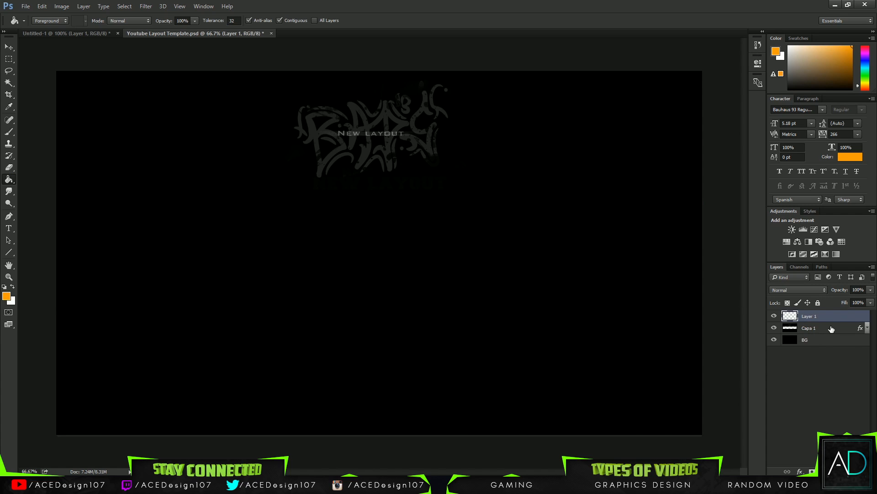
Load the middle banner strip as a selection from the Capa 1 layer and fill it with orange on Layer 1.
left_click(792, 330)
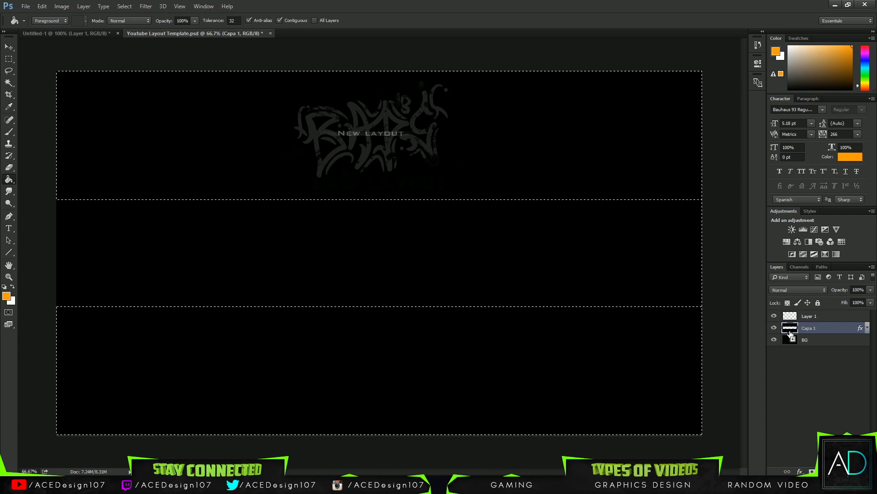
left_click(790, 332, "ctrl")
left_click(828, 320)
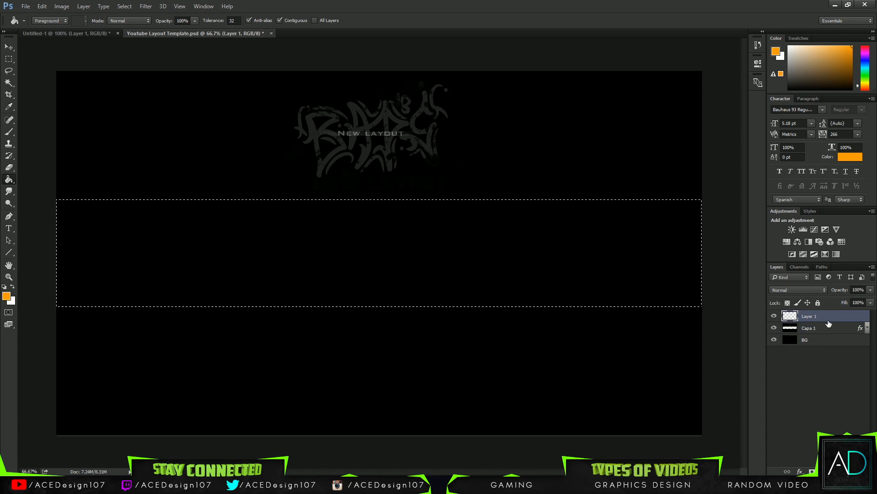
left_click(420, 228)
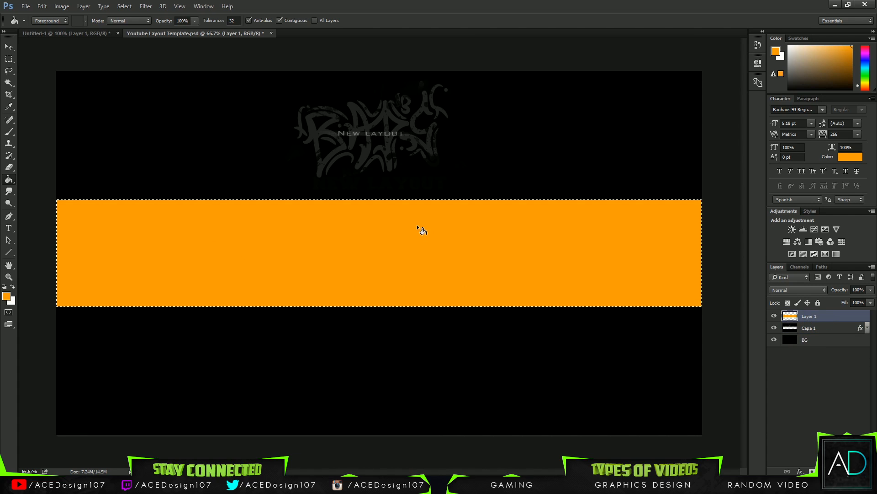
Check the orange strip by toggling its layer's visibility, and move Layer 1 below Capa 1.
left_click(773, 316)
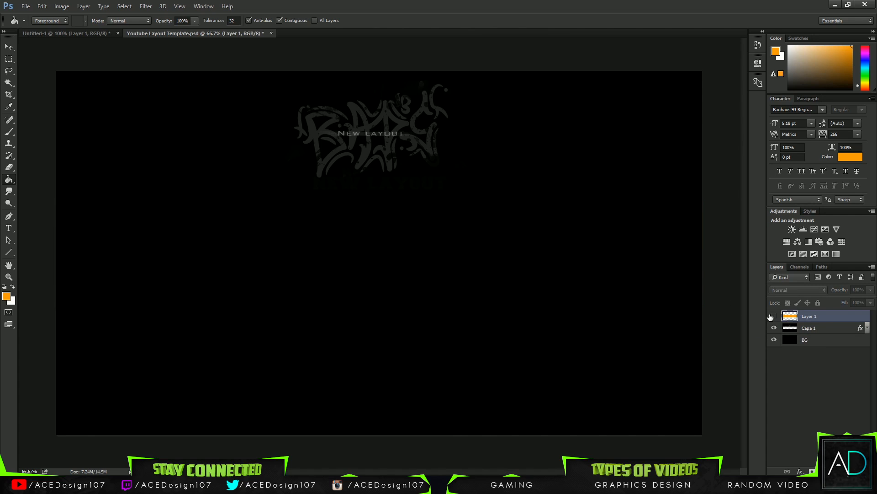
left_click(772, 316)
left_click_drag(823, 313, 822, 333)
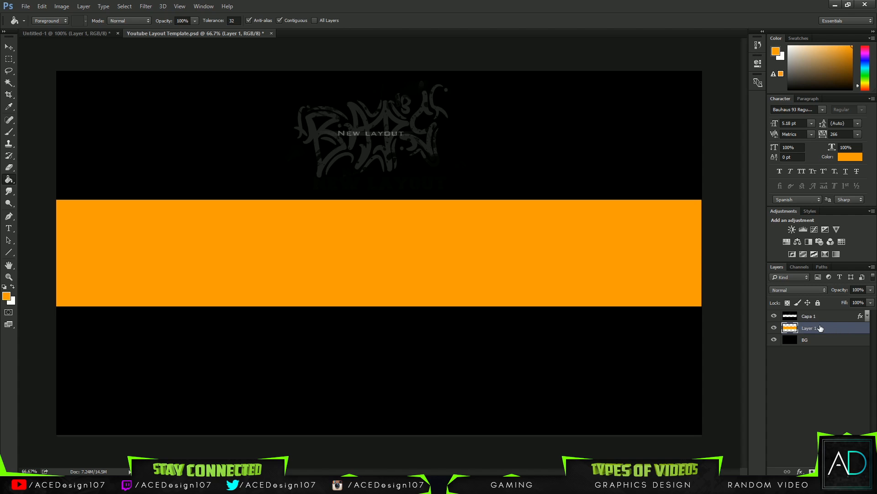
right_click(834, 318)
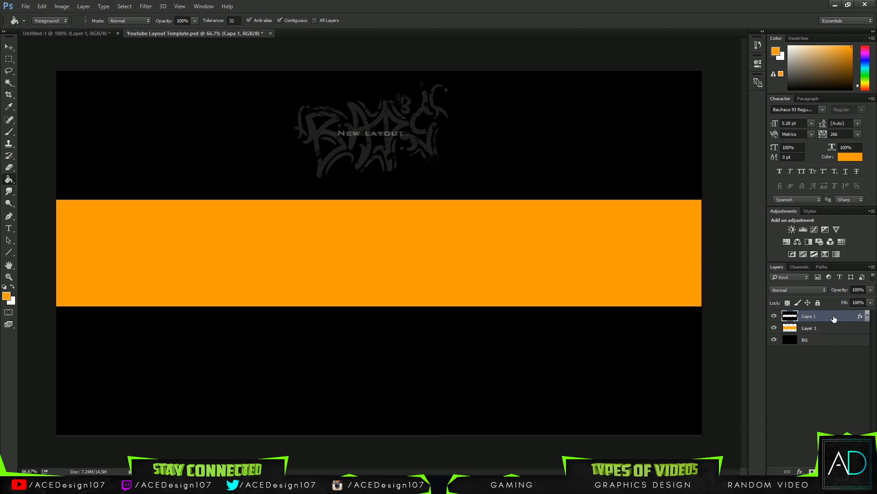
left_click(753, 67)
left_click(773, 81)
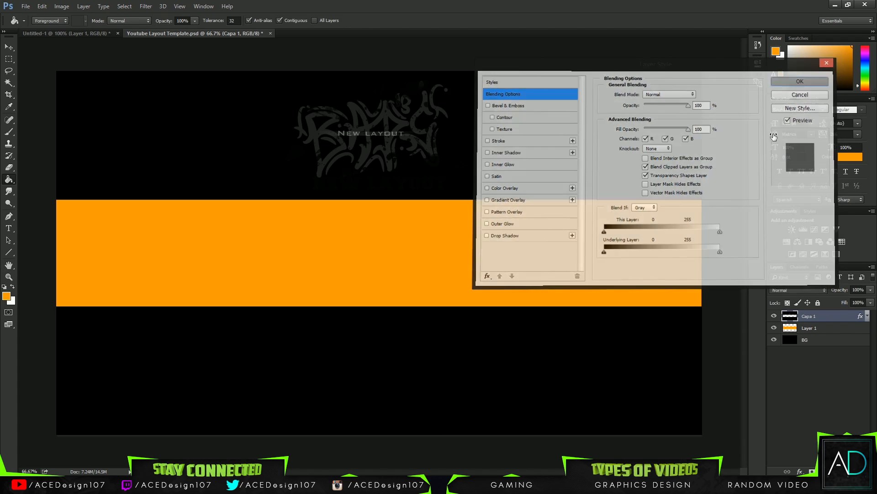
Clear the layer style from the Capa 1 layer and select the orange layer.
right_click(821, 320)
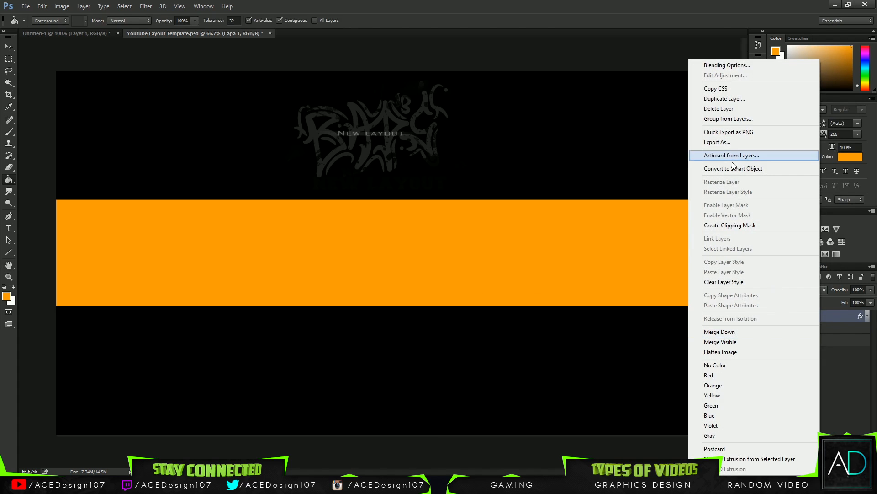
left_click(759, 282)
left_click(836, 327)
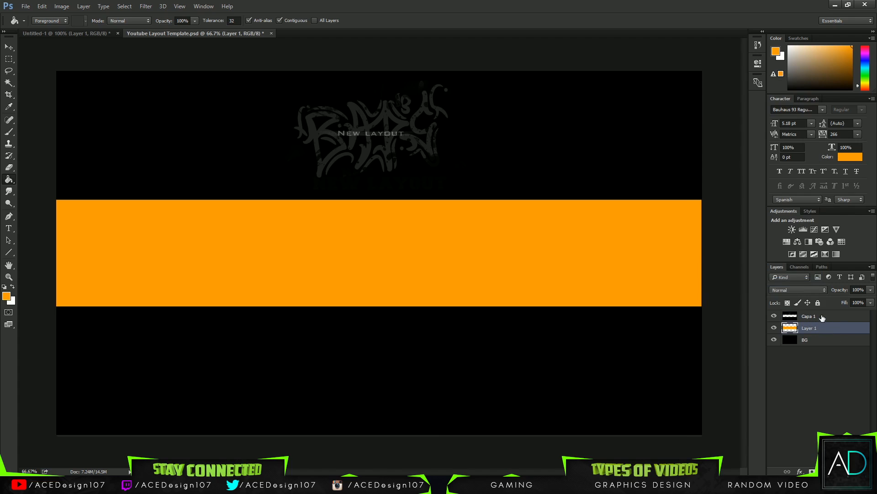
Rename the Capa 1 layer as Top and the BG layer as Bot.
double_click(810, 316)
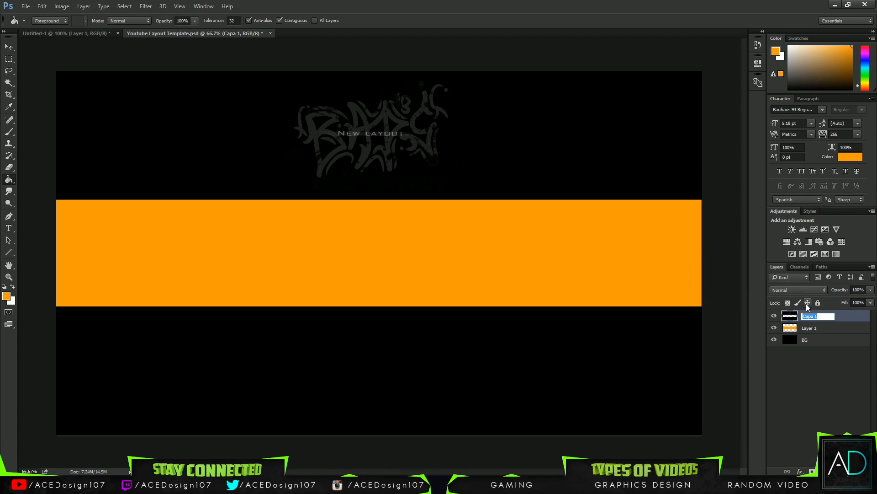
type("Top")
key("Return")
double_click(805, 340)
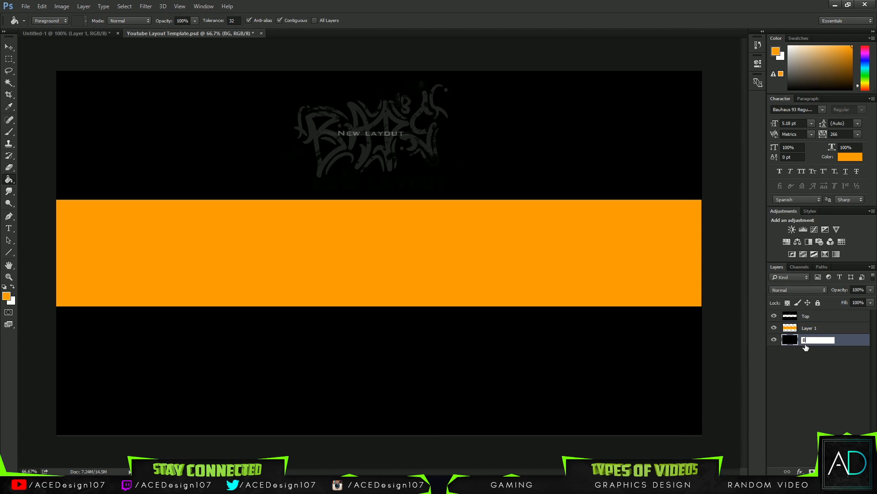
type("Bot")
key("Return")
Lock the Top and Bot layers completely, then select the orange strip layer.
left_click(818, 303)
left_click(818, 316)
left_click(818, 303)
left_click(819, 325)
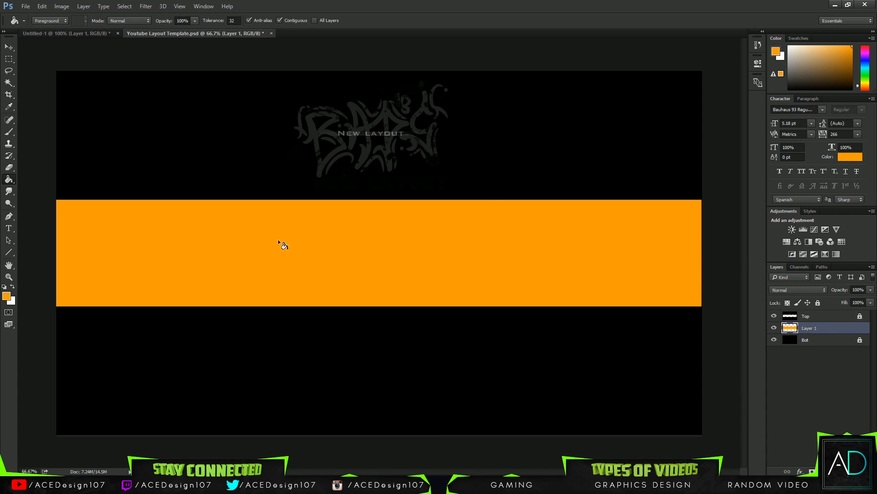
Rename the orange strip layer as Background.
double_click(807, 328)
type("Background")
key("Return")
Draw a diagonal Pen path across the orange strip from just below its lower left to just above its upper right, following the reference banner.
key("p")
left_click(53, 33)
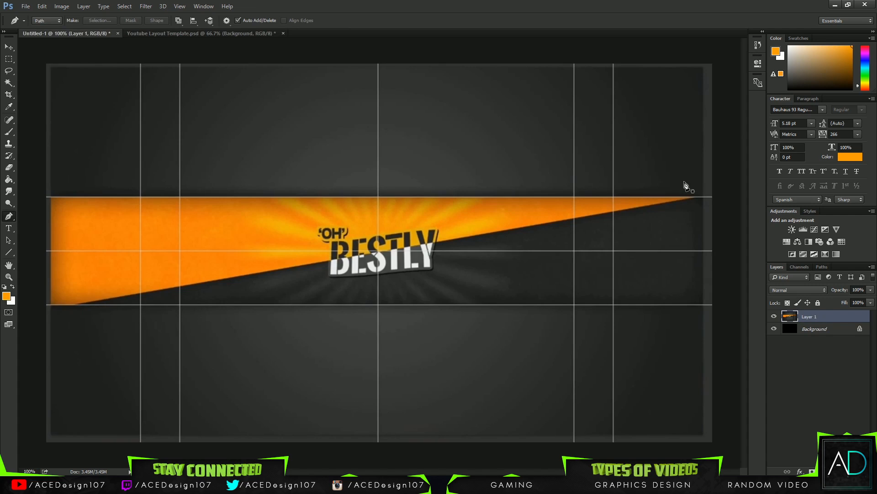
left_click(171, 35)
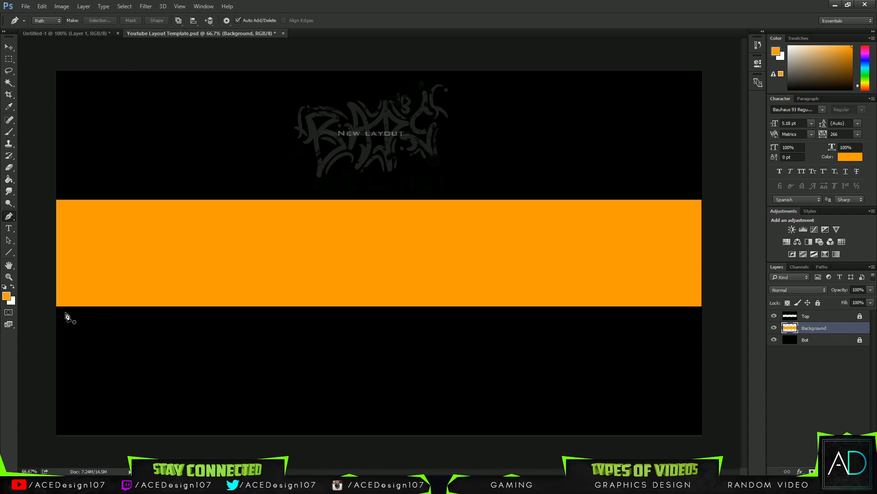
left_click(91, 313)
left_click(86, 34)
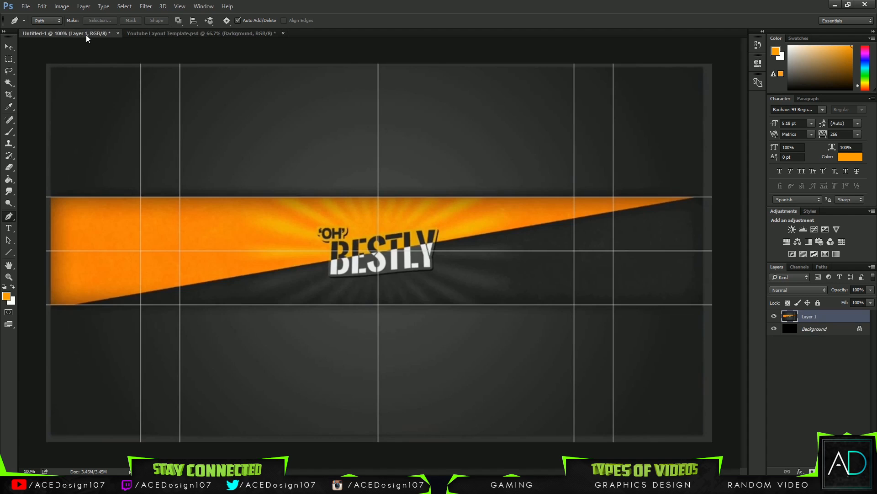
left_click(184, 34)
left_click(689, 180)
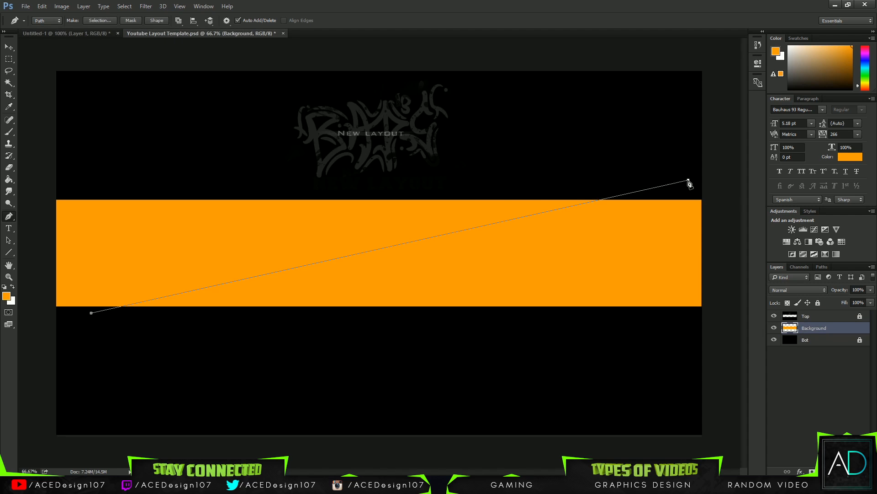
key("ctrl+z")
left_click(688, 189)
left_click(91, 313)
left_click(690, 198)
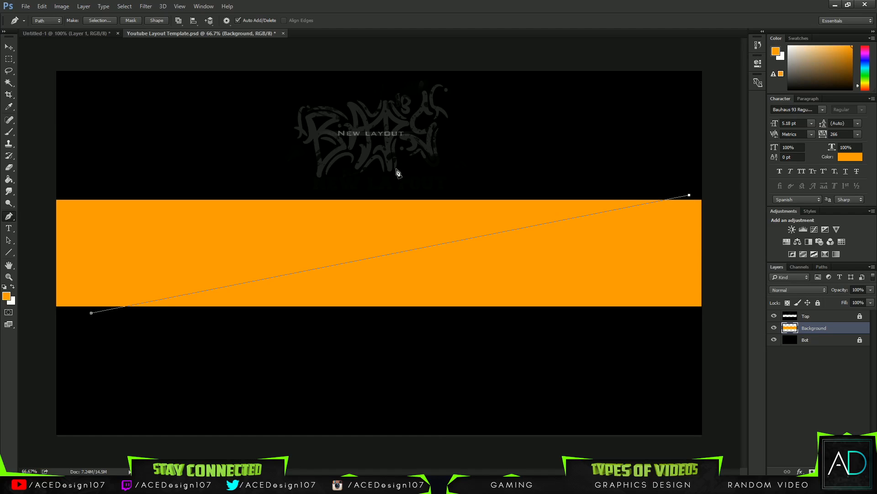
Check the reference banner, then continue the path around the strip's right end and below its lower edge, closing it at the starting anchor.
left_click(79, 35)
left_click(184, 35)
left_click(722, 223)
left_click(712, 309)
left_click(575, 331)
left_click(537, 336)
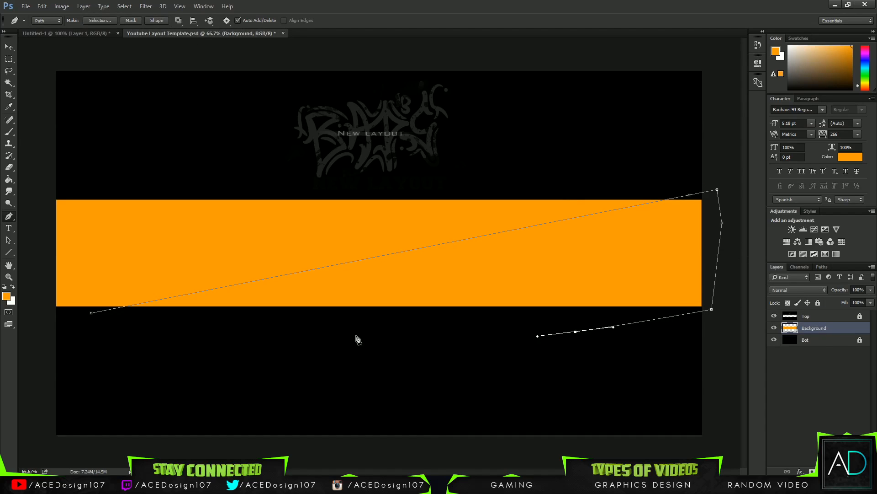
left_click_drag(233, 335, 226, 335)
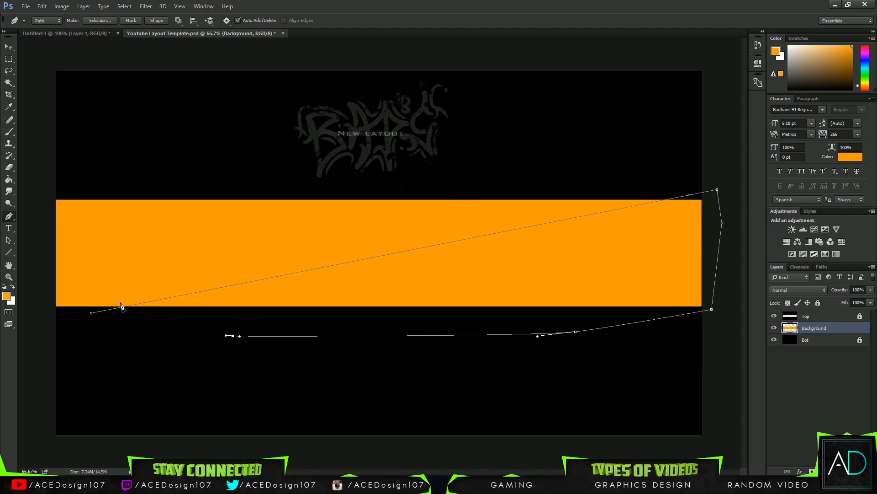
left_click(91, 314)
Convert the closed path into a new anti-aliased selection with 0 px feather, and add an empty layer above Background.
right_click(573, 252)
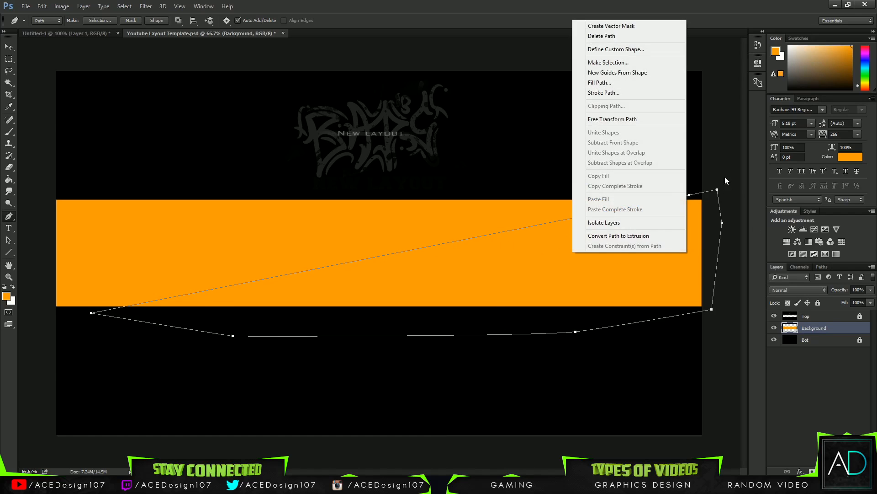
left_click(617, 63)
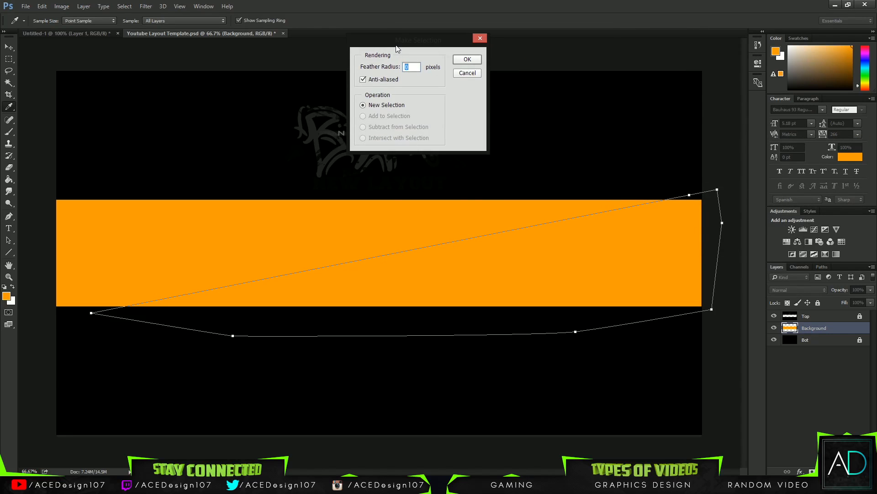
left_click(468, 60)
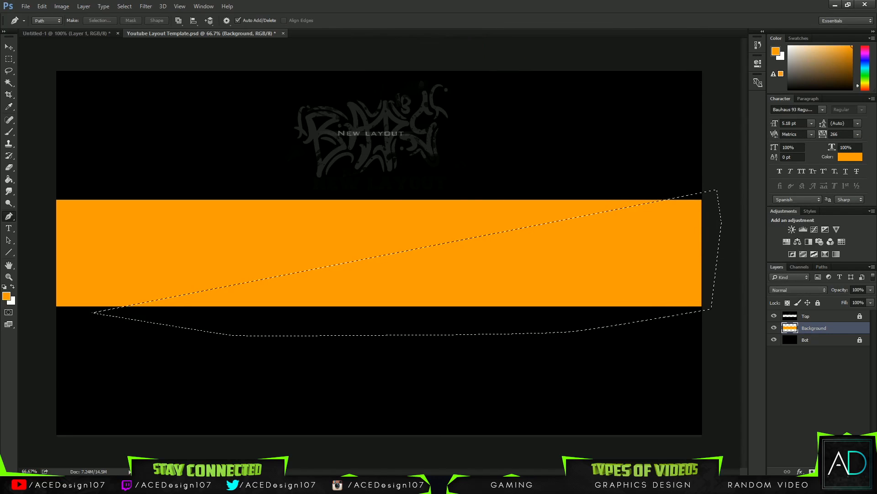
key("ctrl+shift+alt+n")
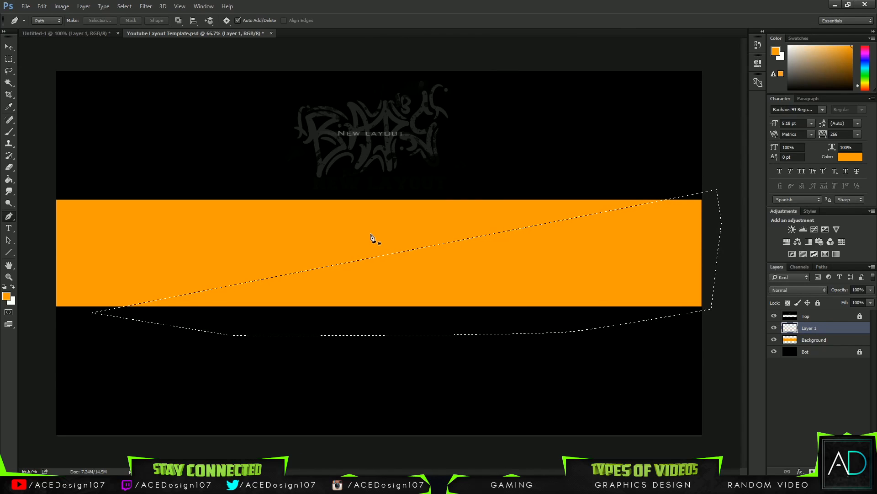
Fill the selected diagonal area on the new layer with dark grey 1f1f1f and clear the selection.
key("g")
left_click(7, 296)
left_click_drag(476, 180, 477, 183)
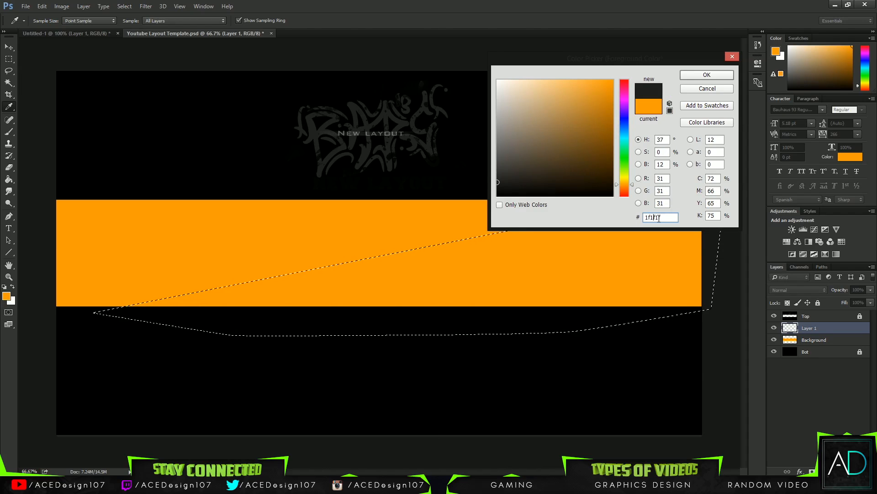
left_click_drag(645, 218, 651, 219)
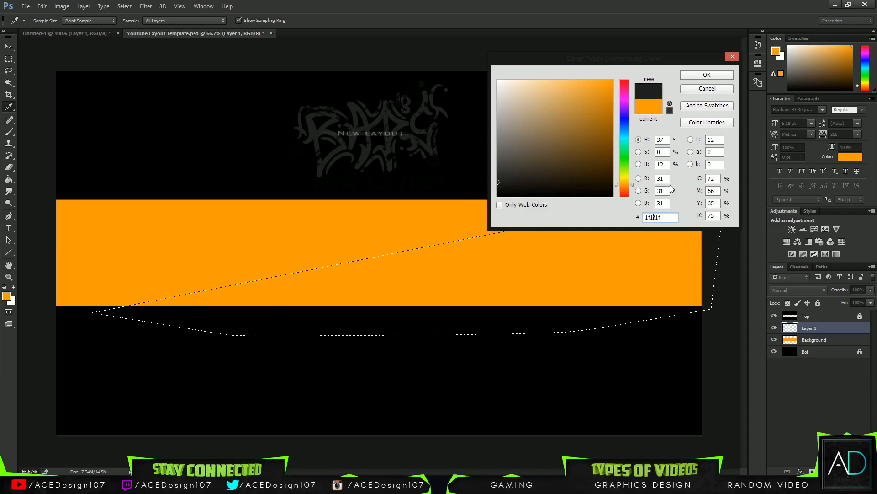
left_click(694, 72)
key("g")
left_click(460, 276)
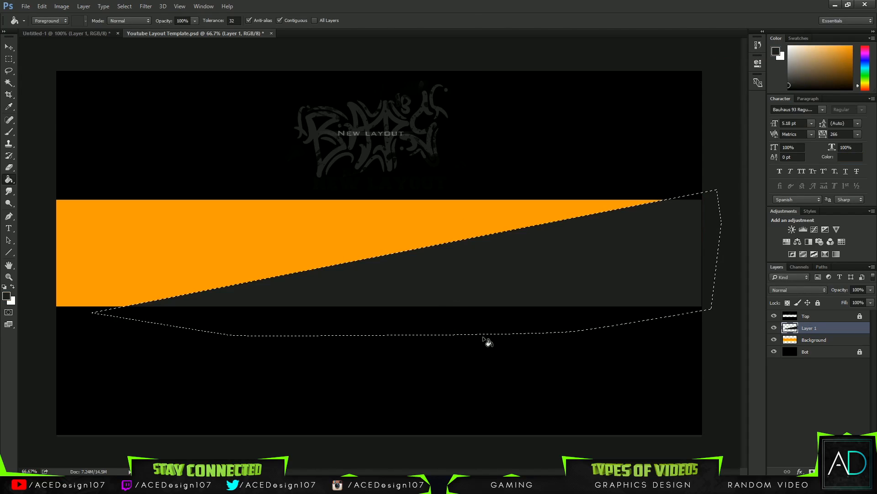
key("ctrl+d")
Compare with the reference banner and set the foreground colour to the darker grey 191919.
left_click(82, 34)
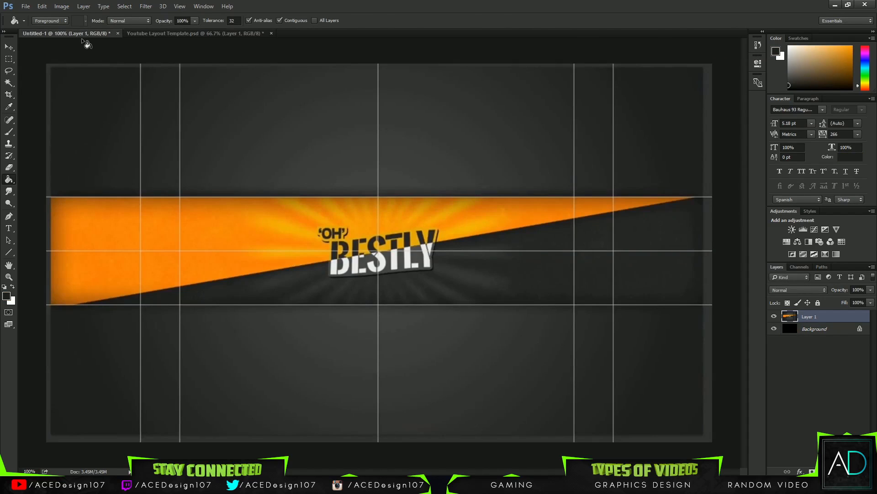
left_click(133, 34)
left_click(7, 296)
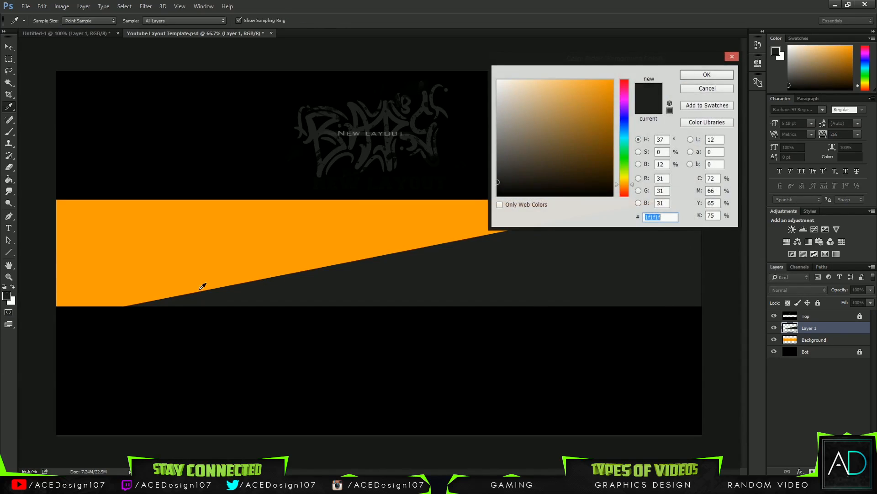
type("111111")
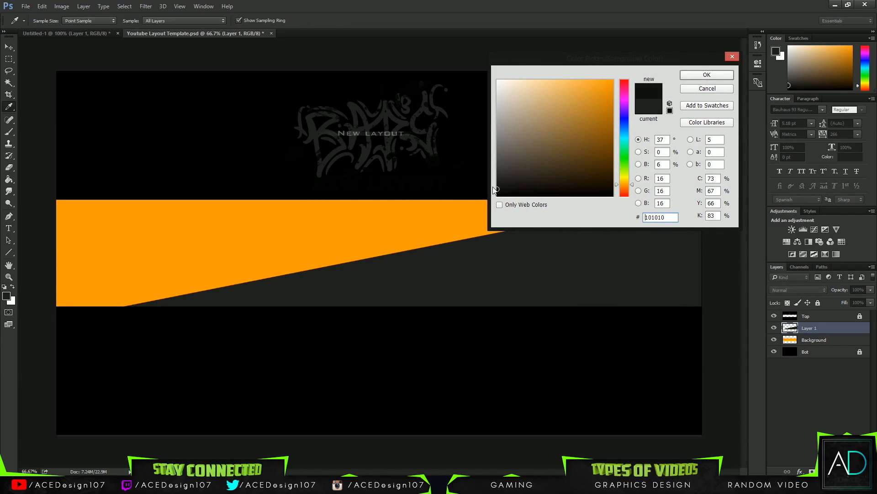
left_click_drag(498, 187, 495, 185)
left_click(691, 76)
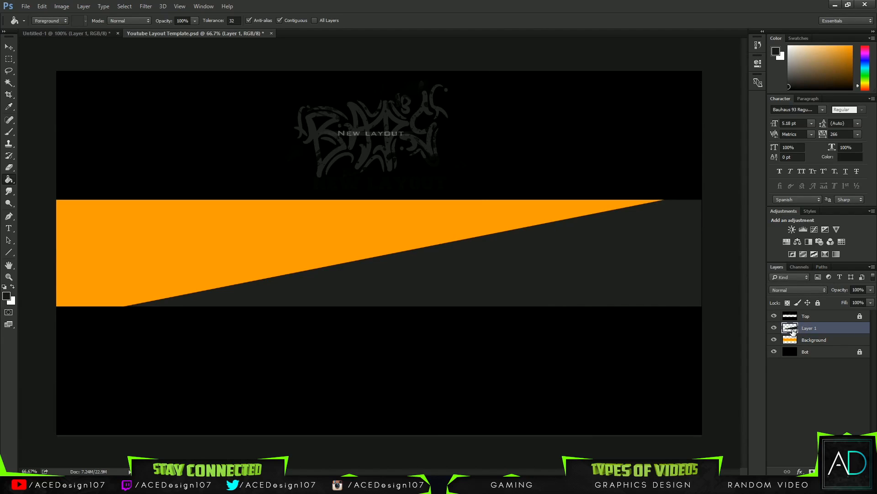
Try to refill the dark area of Layer 1 from its loaded selection, and undo back to the empty layer with the diagonal selection active.
left_click(791, 328, "ctrl")
left_click(615, 267)
key("ctrl+d")
left_click(790, 329, "ctrl")
key("ctrl+d")
left_click(790, 328, "ctrl")
key("ctrl+z")
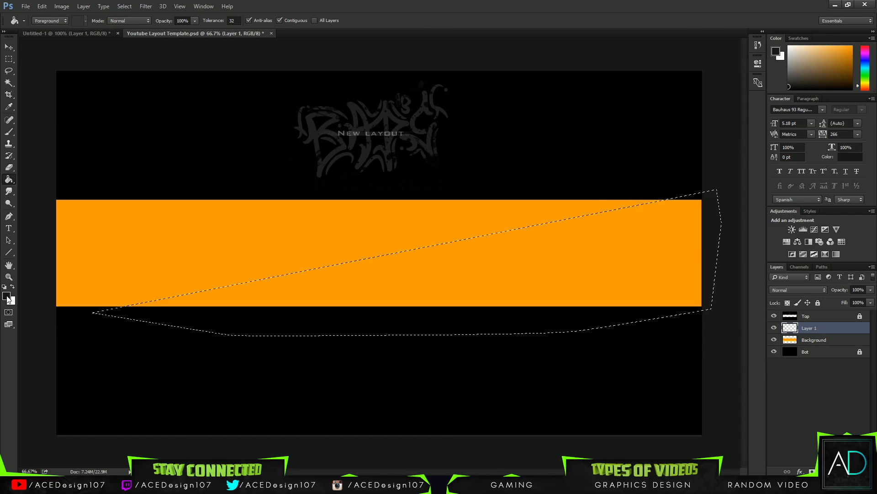
Fill the diagonal selection on Layer 1 with dark grey 191919 and deselect.
left_click(6, 297)
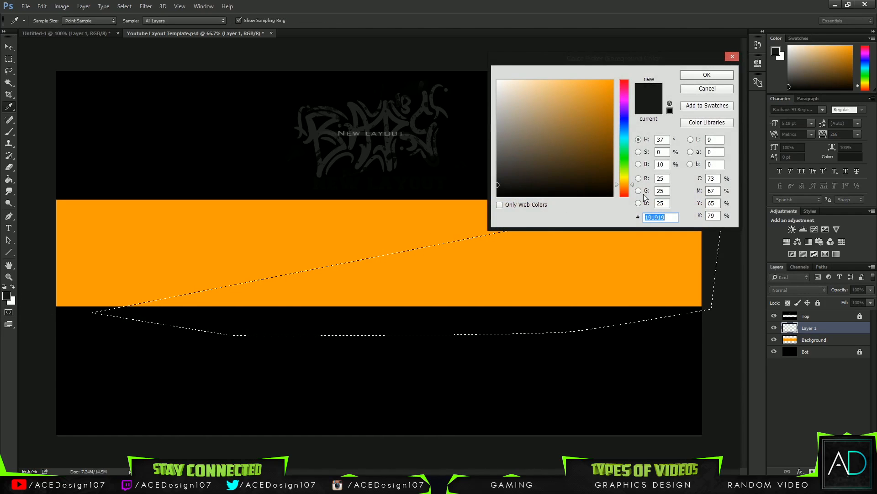
left_click(707, 75)
key("g")
left_click(508, 243)
key("ctrl+d")
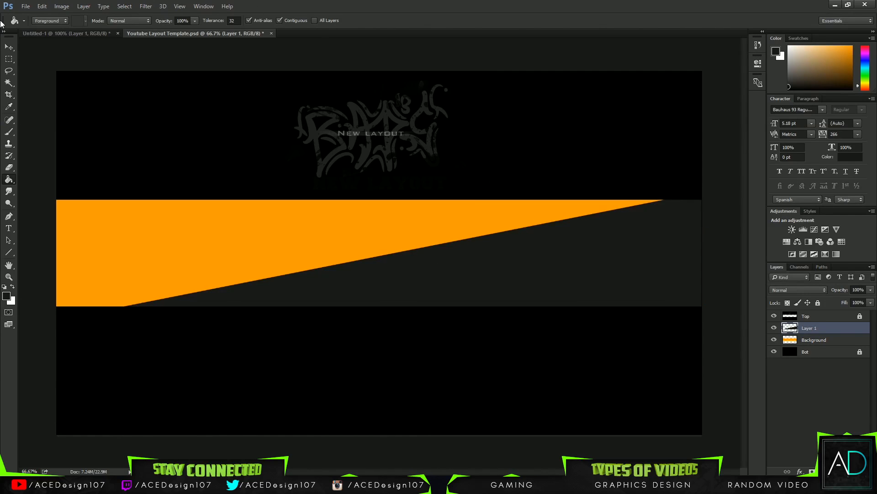
Set up the Type tool with the Bebas Regular font, white text colour and a size of 24 pt.
left_click(8, 228)
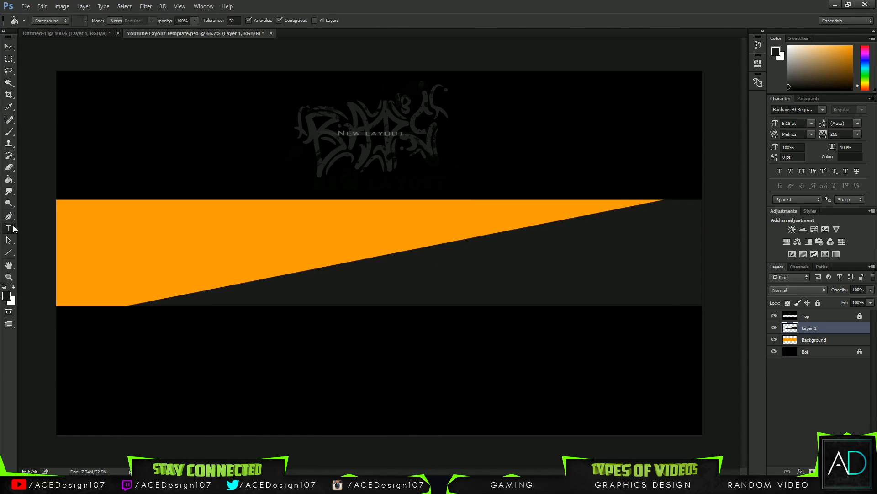
left_click(99, 20)
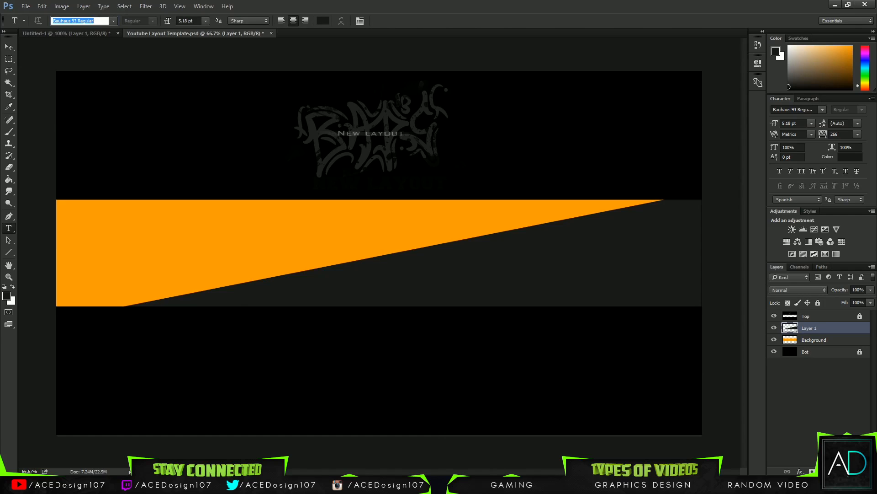
type("beb")
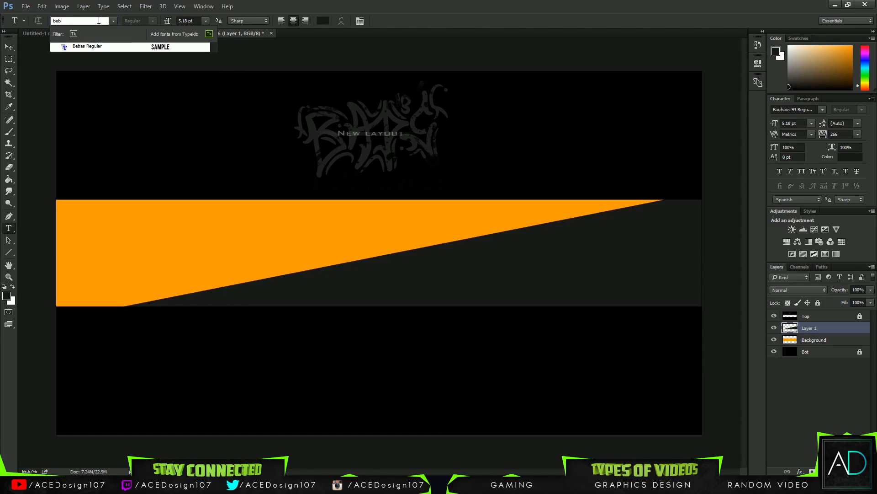
left_click(119, 47)
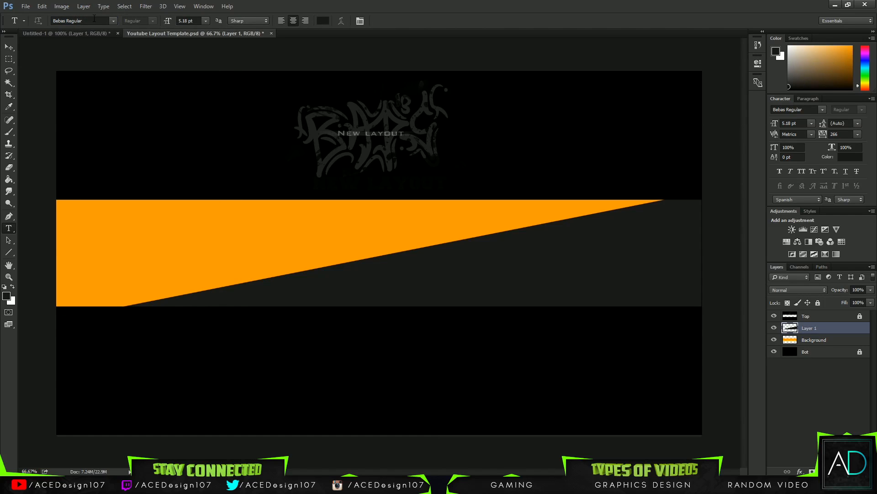
left_click(322, 21)
left_click_drag(596, 164, 450, 49)
left_click(706, 75)
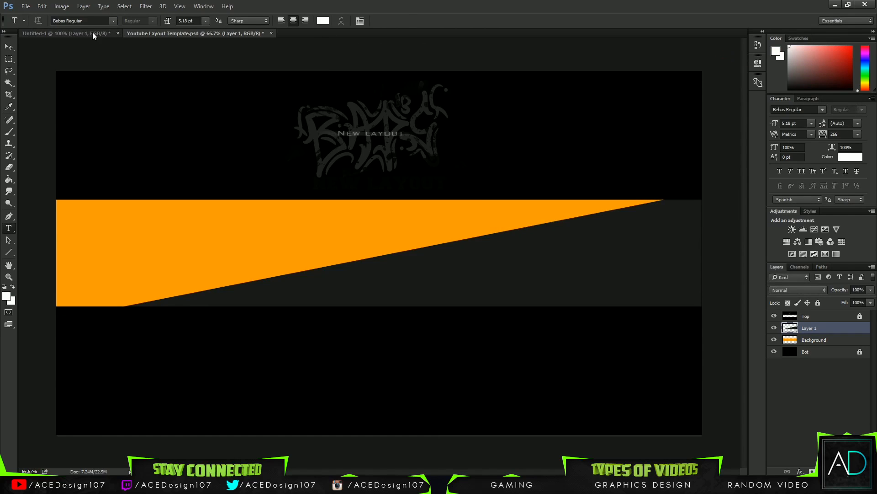
left_click(191, 20)
left_click(206, 21)
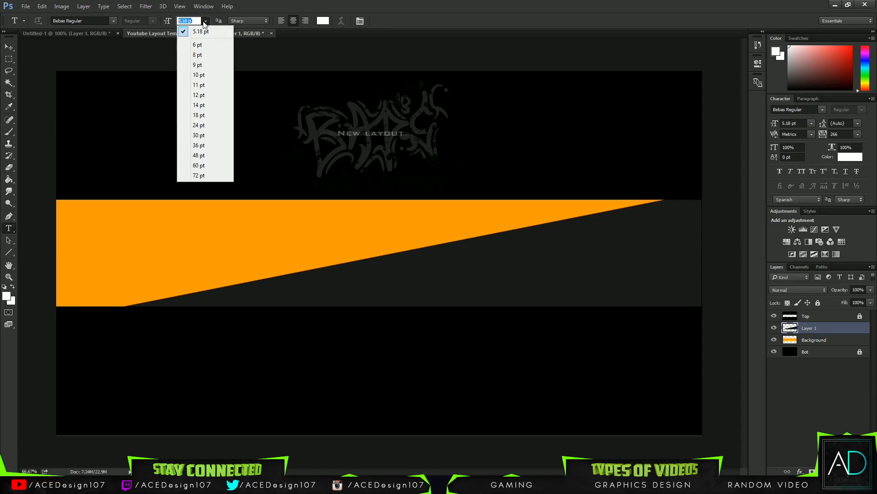
left_click(208, 125)
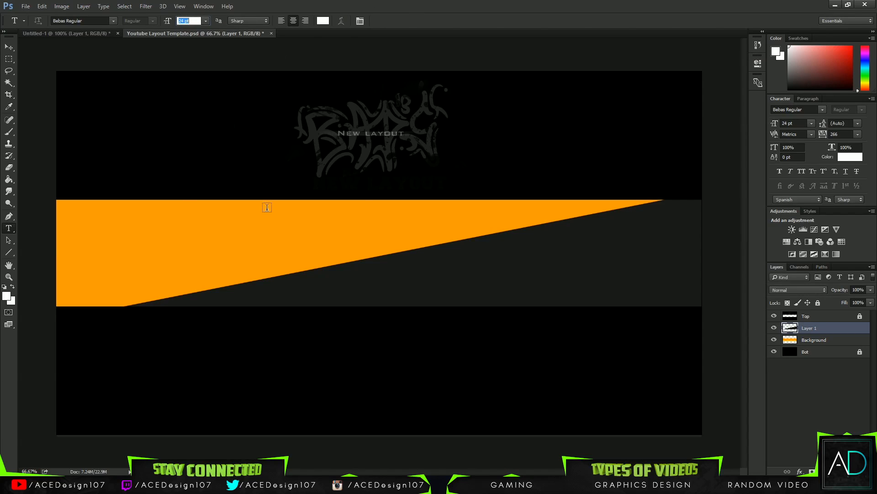
left_click(317, 239)
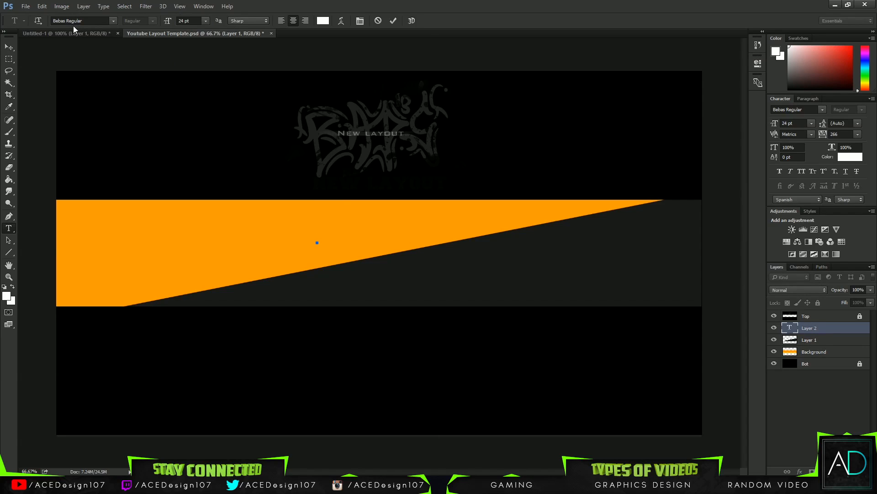
left_click(90, 32)
left_click(184, 35)
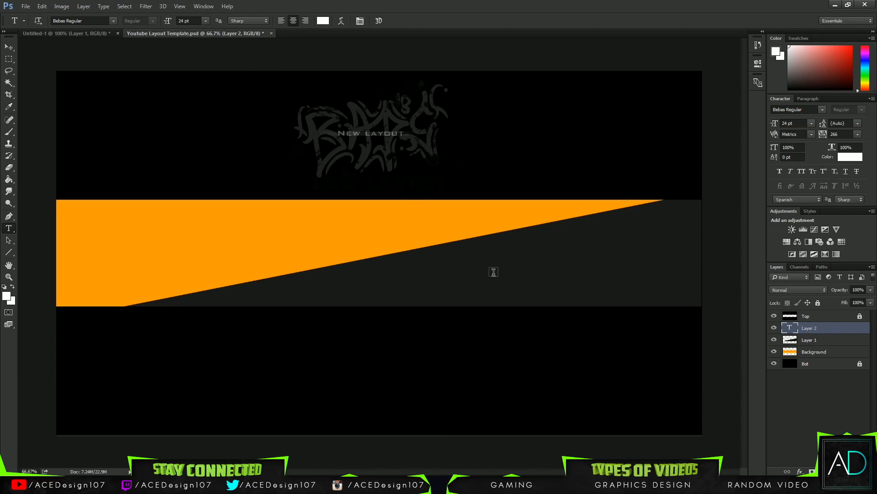
key("Delete")
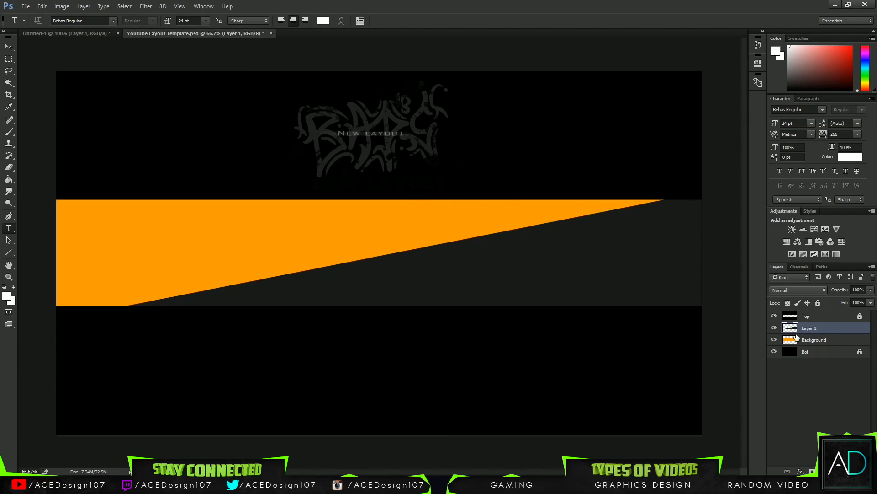
Add the text "ACE" on a new text layer in the dark grey area of the banner.
left_click(376, 282)
type("ACE")
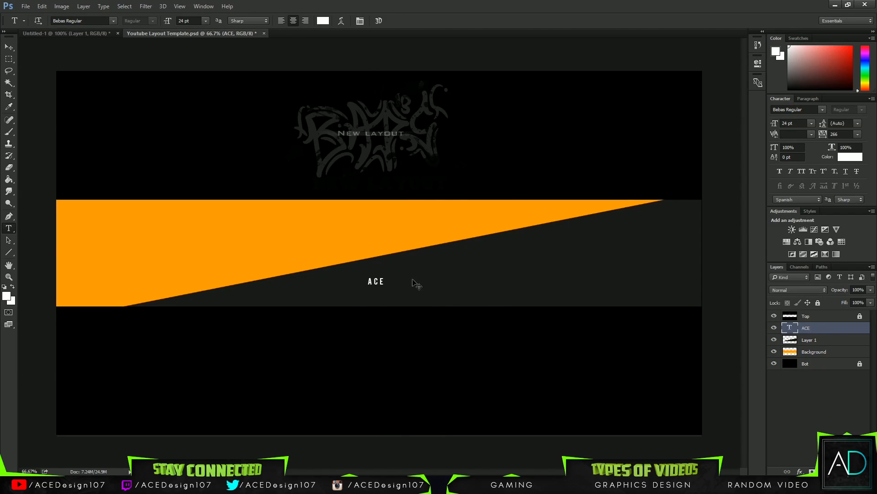
key("ctrl+Return")
Enlarge the ACE text to about 142 pt and move it over the diagonal near the banner's centre.
key("ctrl+t")
left_click_drag(386, 275, 476, 232)
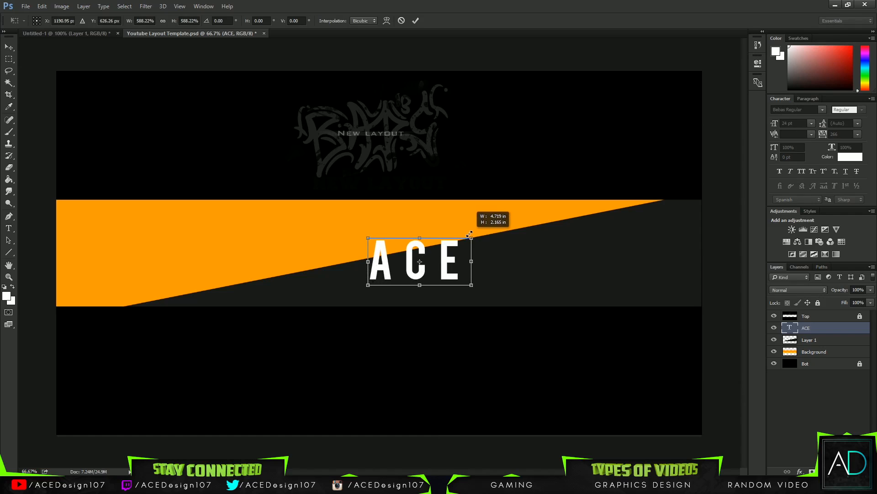
left_click_drag(440, 264, 421, 253)
key("Return")
Compare with the reference banner's lettering and tighten the tracking of the ACE text to 10.
key("t")
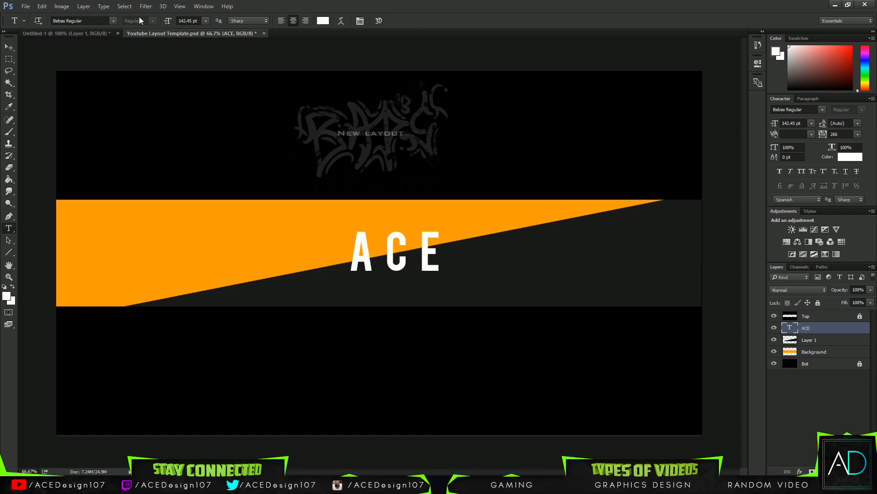
left_click(68, 33)
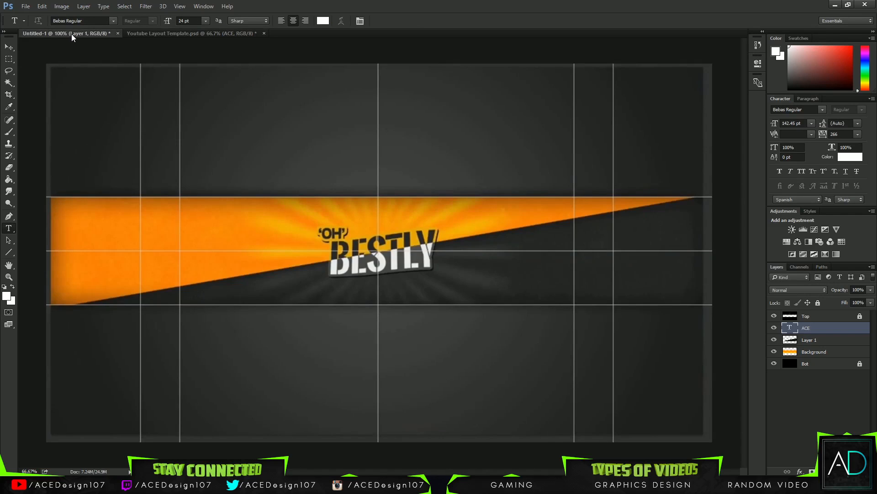
left_click(195, 33)
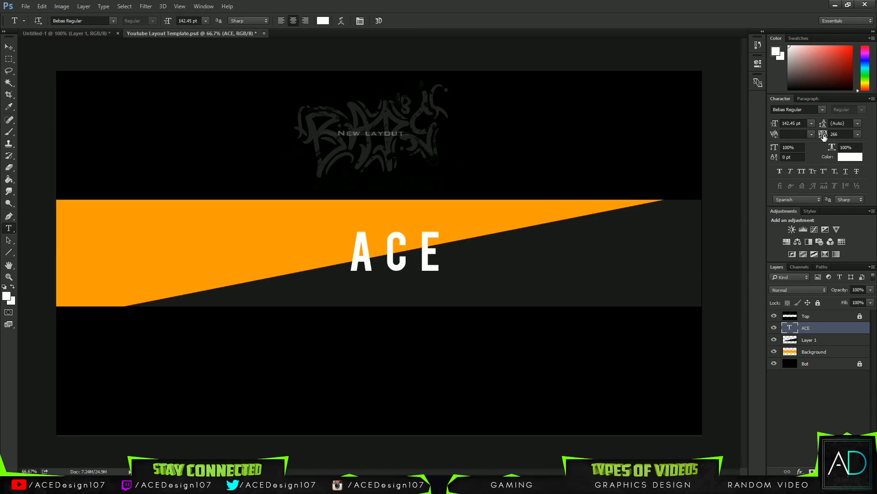
left_click_drag(824, 136, 819, 136)
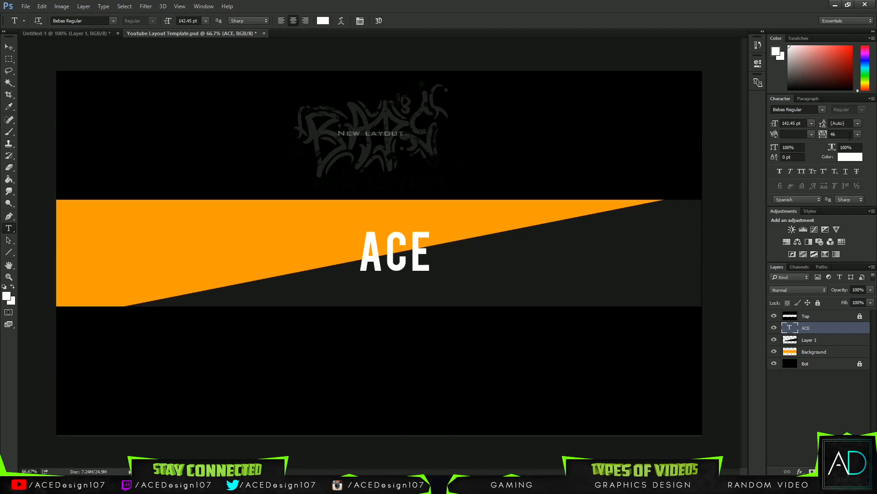
left_click(858, 135)
left_click(855, 232)
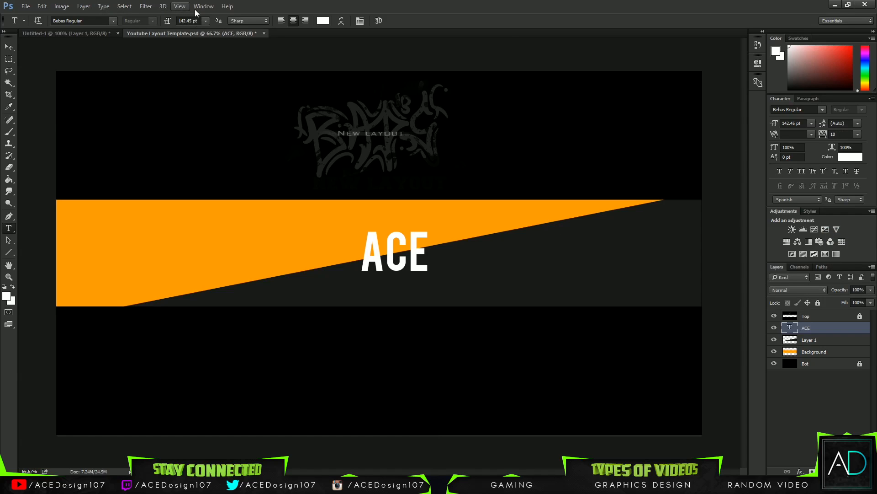
Scale the ACE text up to about 114% and centre it over the diagonal.
key("ctrl+t")
left_click_drag(429, 229, 425, 251)
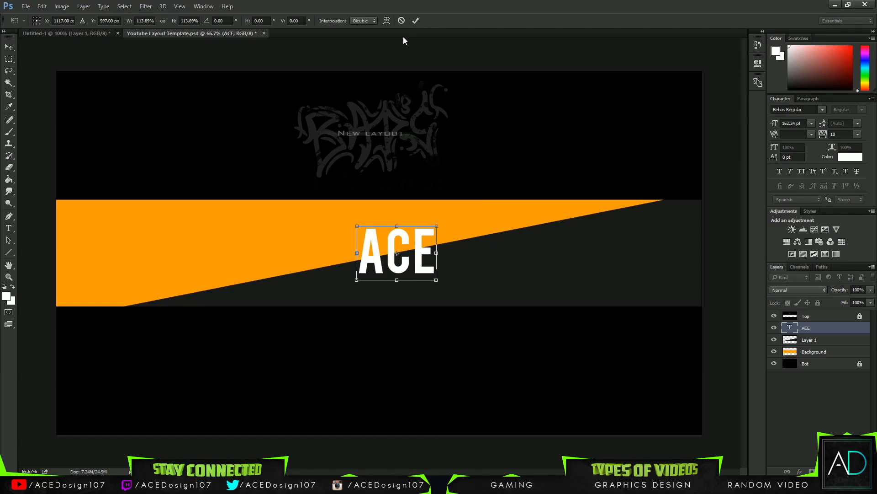
left_click(416, 21)
Identify the dark diagonal layer by toggling its visibility and rename it Grey Background.
left_click(826, 341)
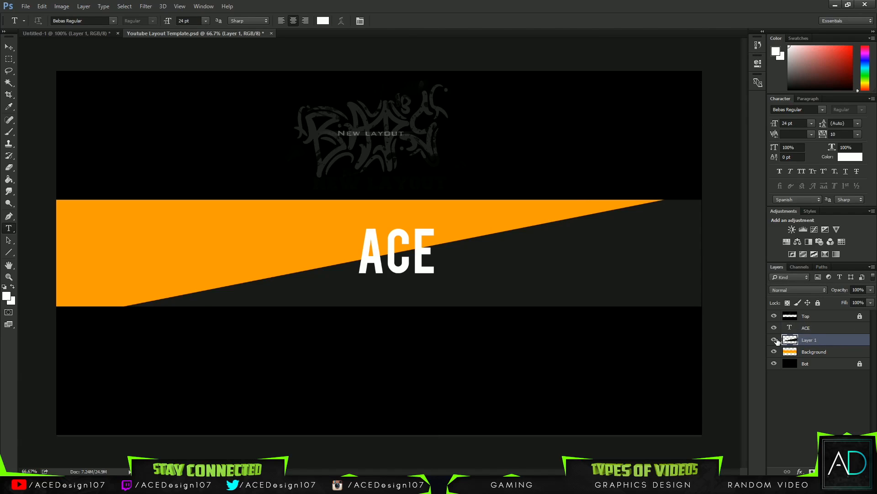
left_click(775, 340)
left_click(775, 340)
double_click(809, 340)
type("Grey Background")
key("Return")
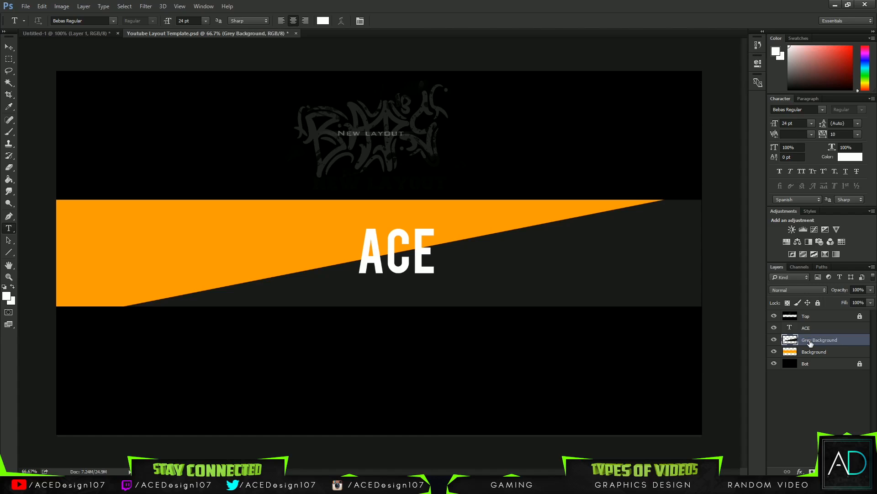
Rename the orange Background layer to Yellow Background.
double_click(815, 352)
left_click(803, 352)
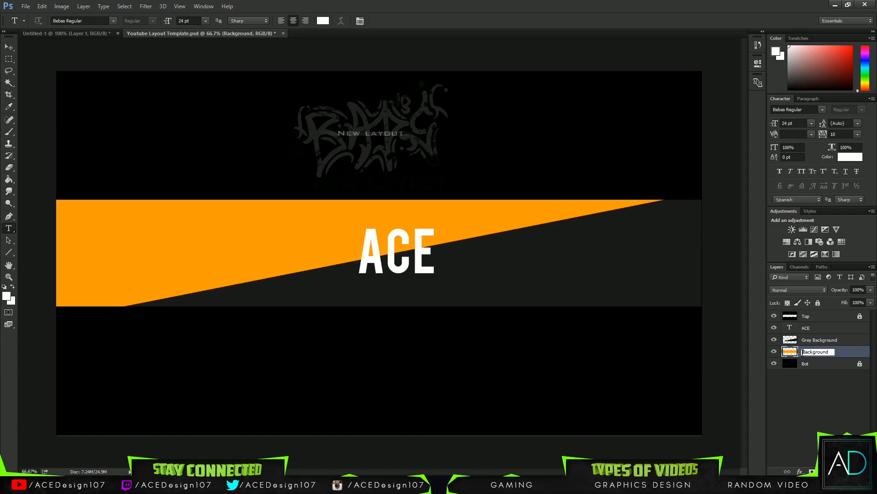
type("Yellow")
key("Return")
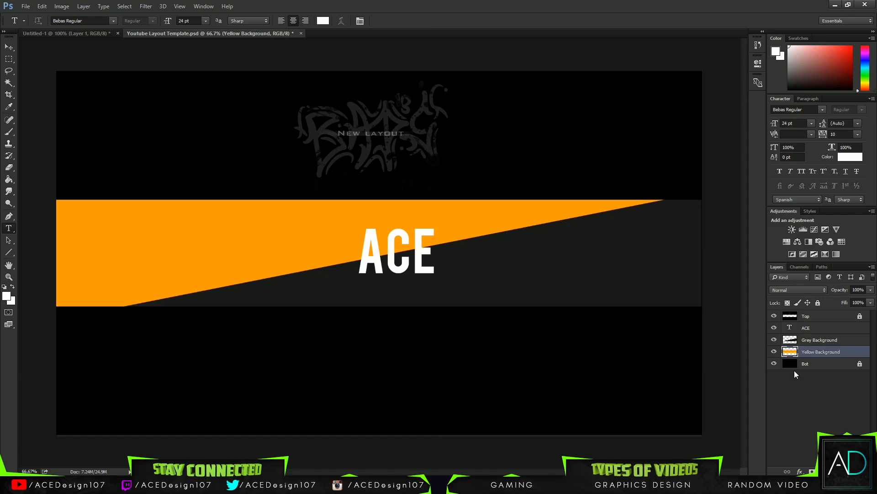
Give the Yellow Background layer a yellow colour label and the Grey Background layer a gray one.
right_click(828, 349)
left_click(731, 394)
right_click(841, 340)
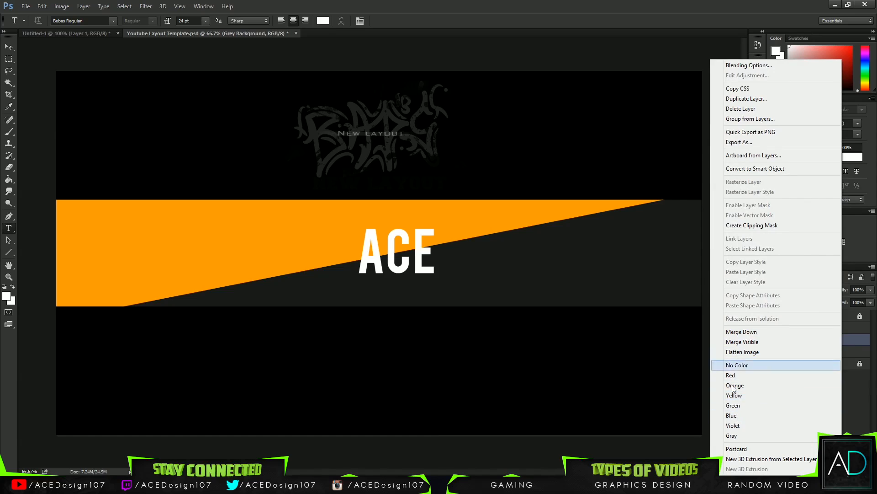
left_click(732, 436)
left_click(834, 327)
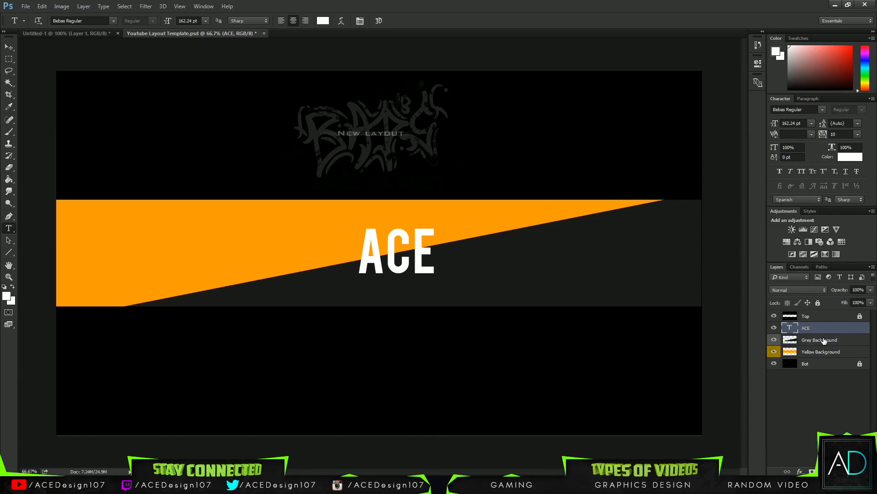
Duplicate the Grey Background layer, leaving its hue, saturation and lightness unadjusted.
left_click(852, 340)
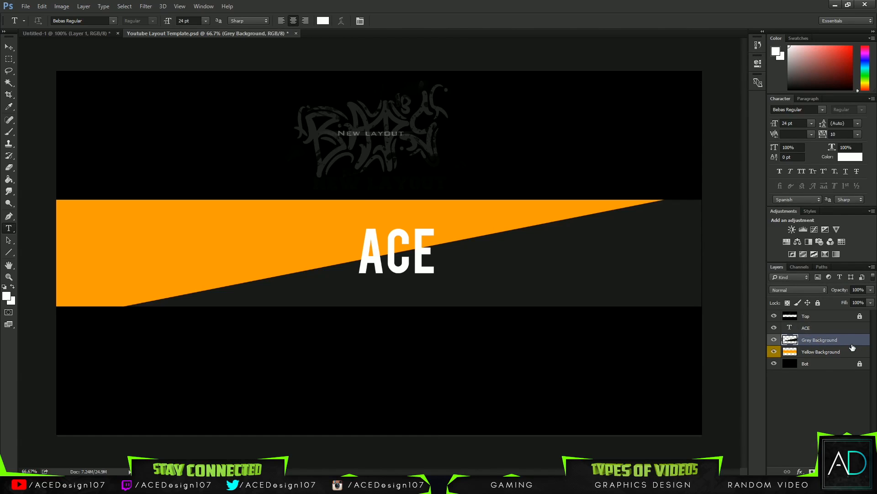
key("ctrl+j")
key("ctrl+u")
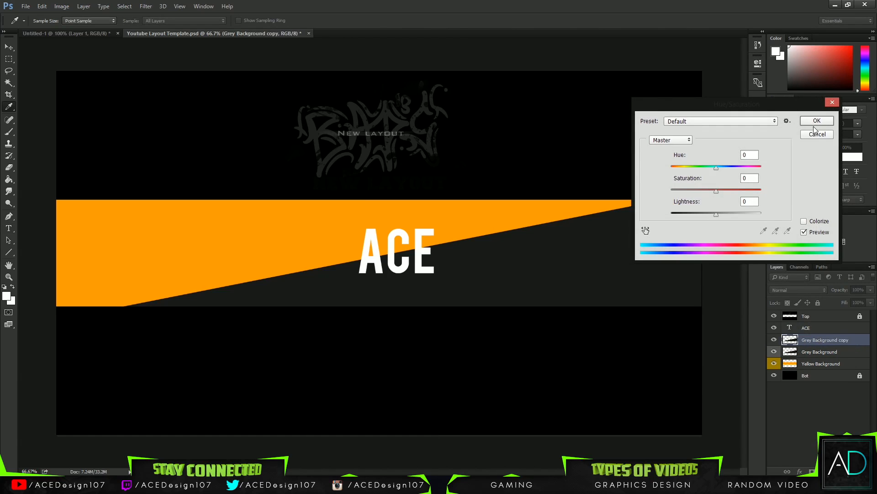
left_click(814, 134)
Flip the Grey Background copy both horizontally and vertically with Free Transform.
key("ctrl+t")
right_click(532, 284)
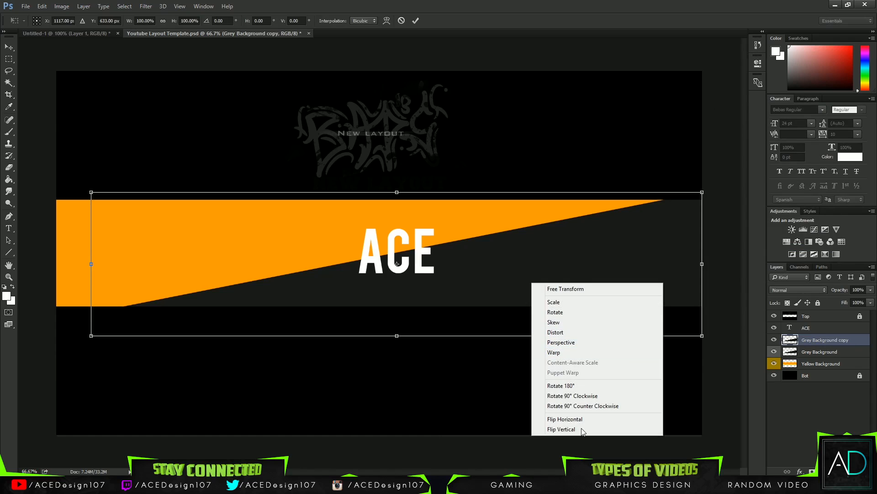
left_click(567, 419)
right_click(525, 304)
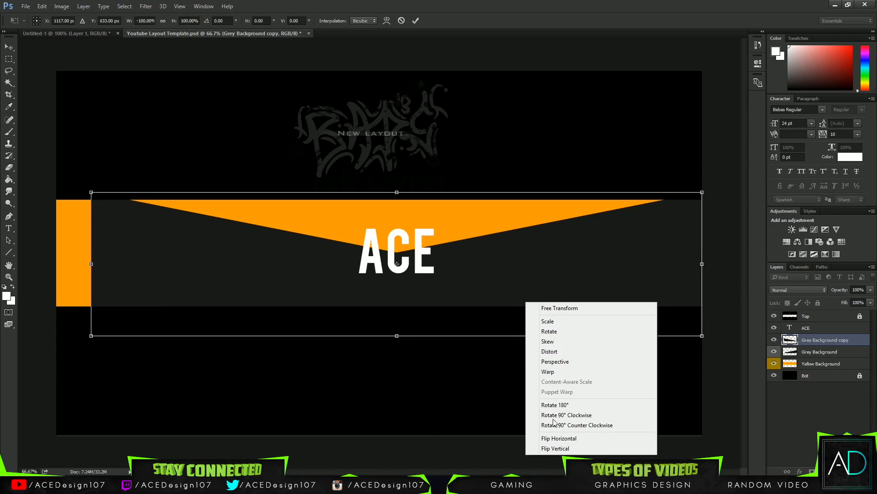
left_click(554, 433)
right_click(522, 298)
left_click(548, 444)
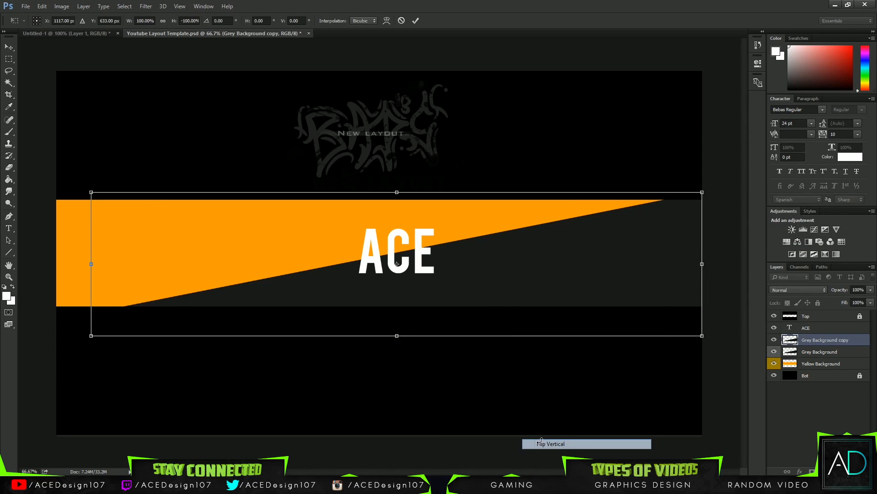
right_click(523, 270)
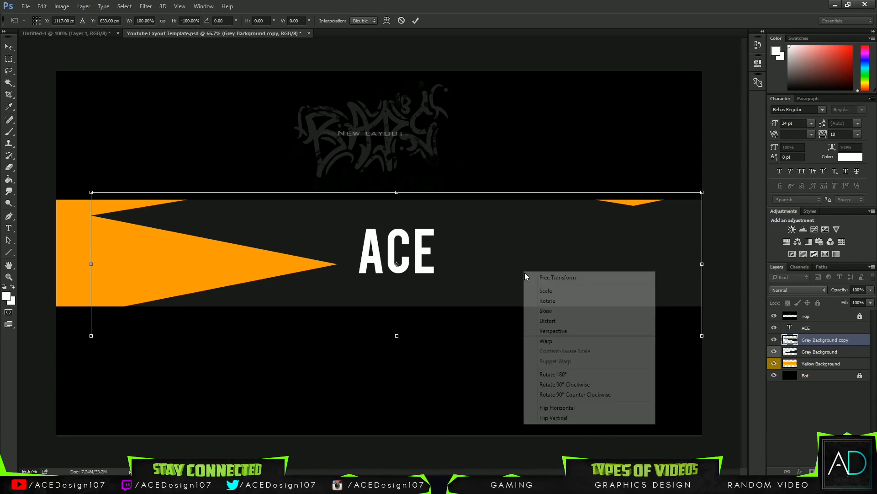
left_click(562, 408)
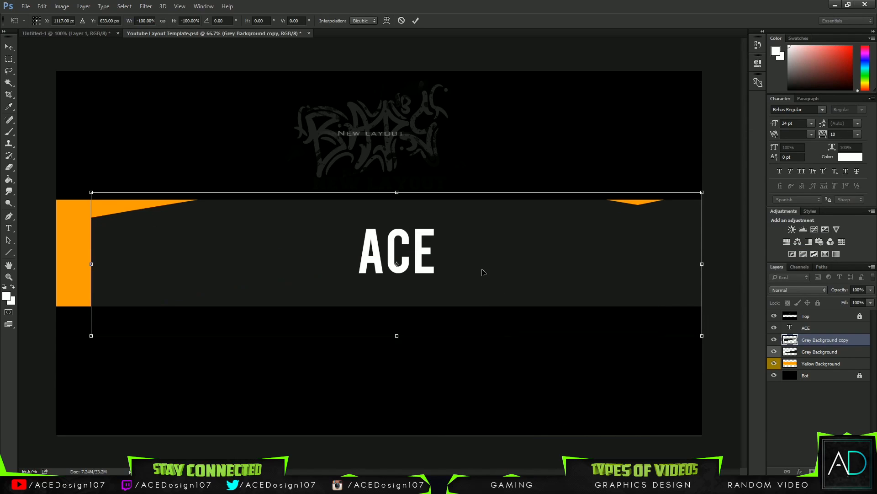
Move the flipped copy to X 1084 px, Y 565 px so its diagonal edge meets the original's, and apply the transform.
left_click_drag(484, 273, 455, 248)
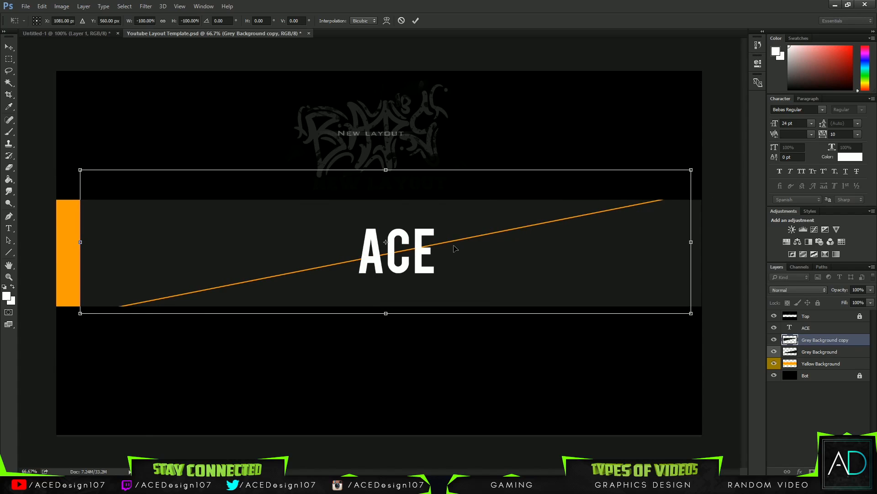
key("Down")
key("Down")
key("Right")
key("Right")
key("Right")
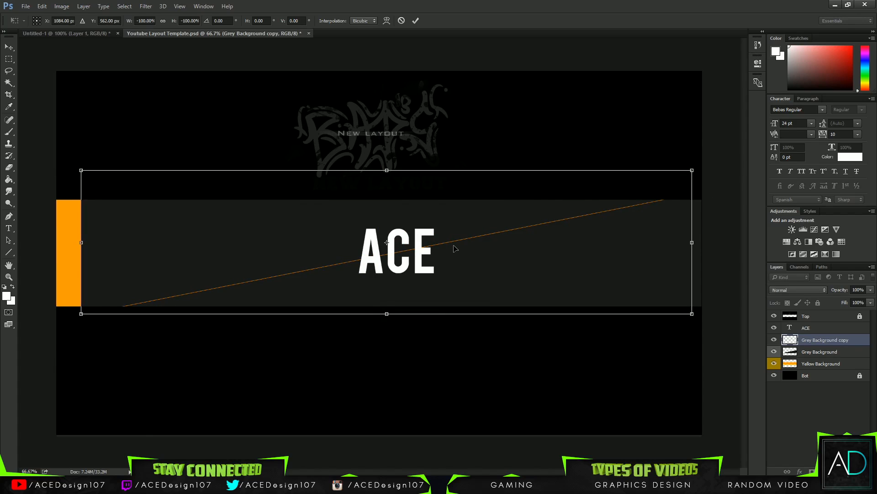
key("Down")
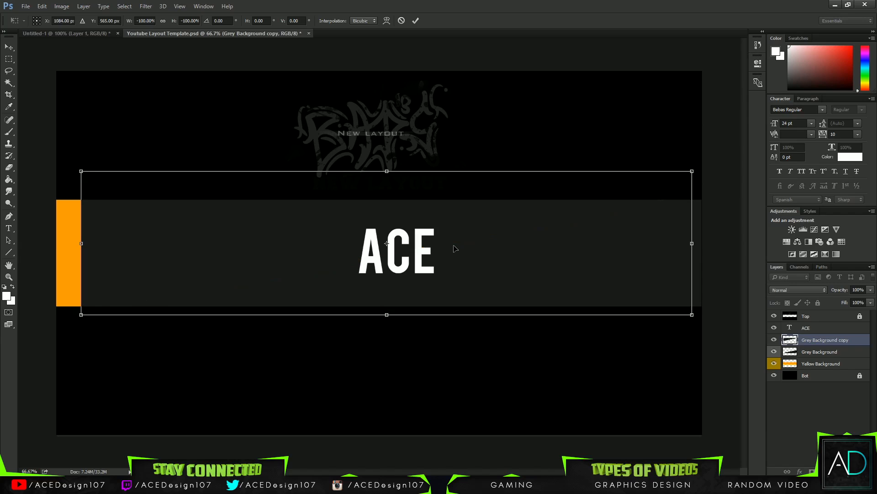
left_click(415, 21)
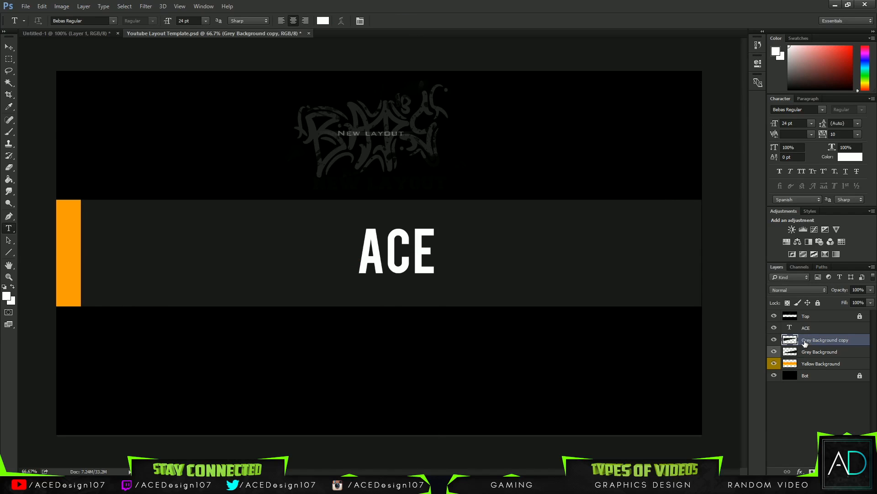
Move the Grey Background copy layer directly above the ACE text layer and clip it to the text.
left_click_drag(848, 340, 835, 327)
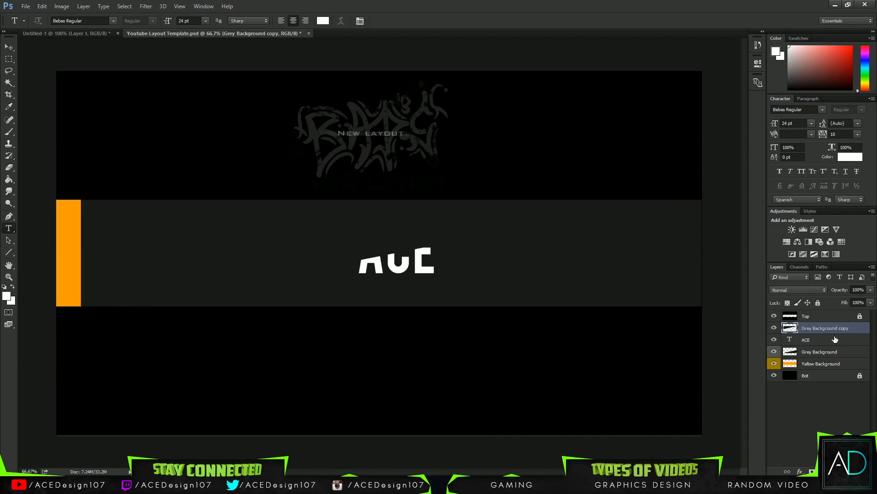
right_click(836, 325)
left_click(767, 226)
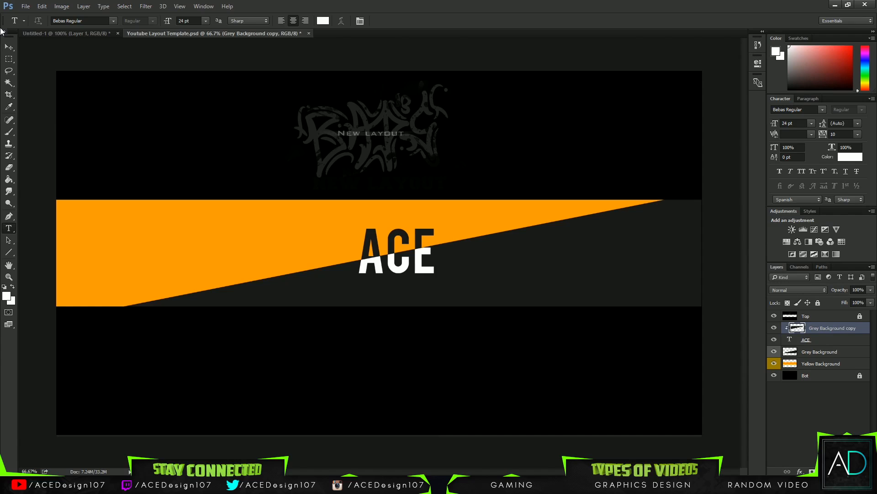
Shift the ACE text slightly upward with the Move tool and duplicate its layer.
left_click(9, 46)
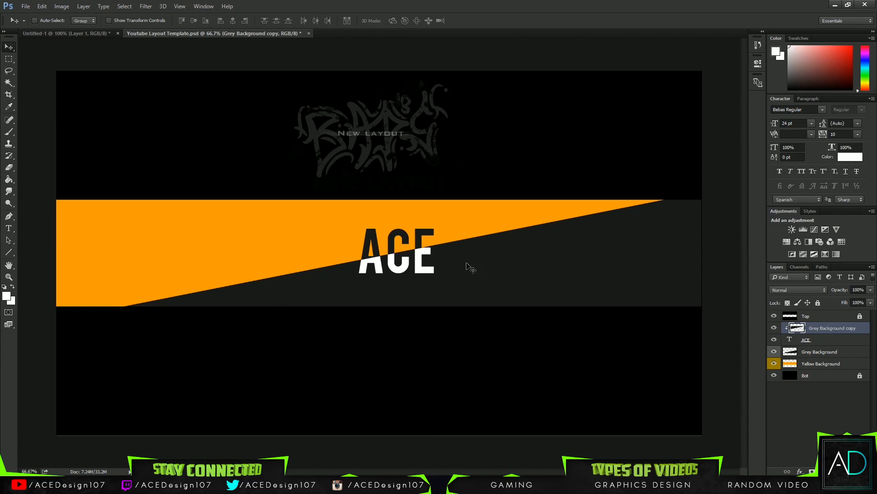
left_click(825, 340)
left_click_drag(385, 234, 388, 236)
key("ctrl")
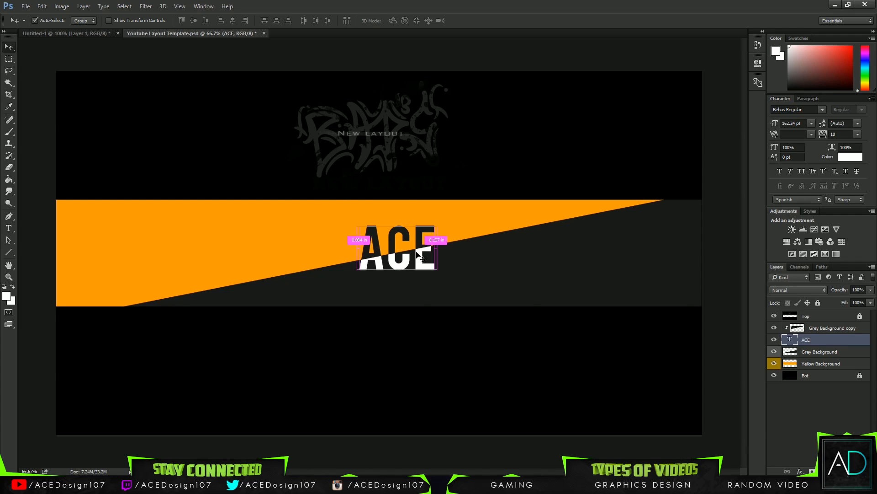
key("ctrl+j")
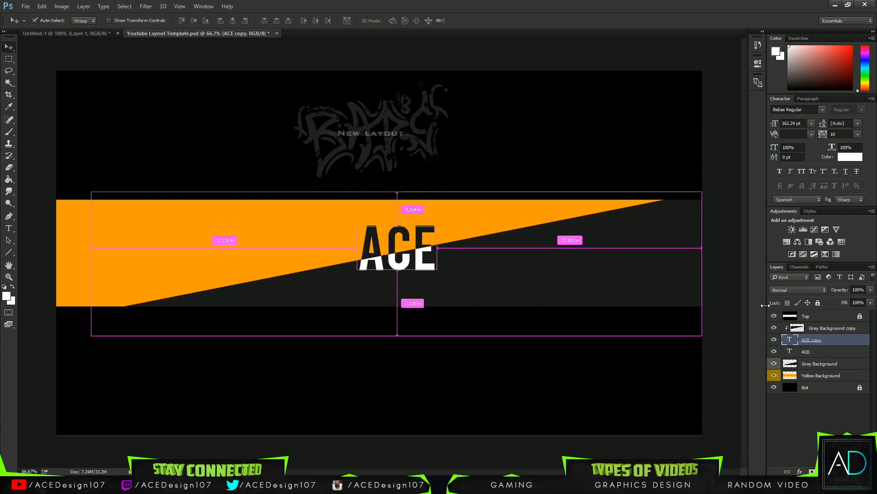
Clip the Grey Background copy layer to the ACE copy layer with a clipping mask.
left_click_drag(839, 344, 794, 351)
left_click(774, 351)
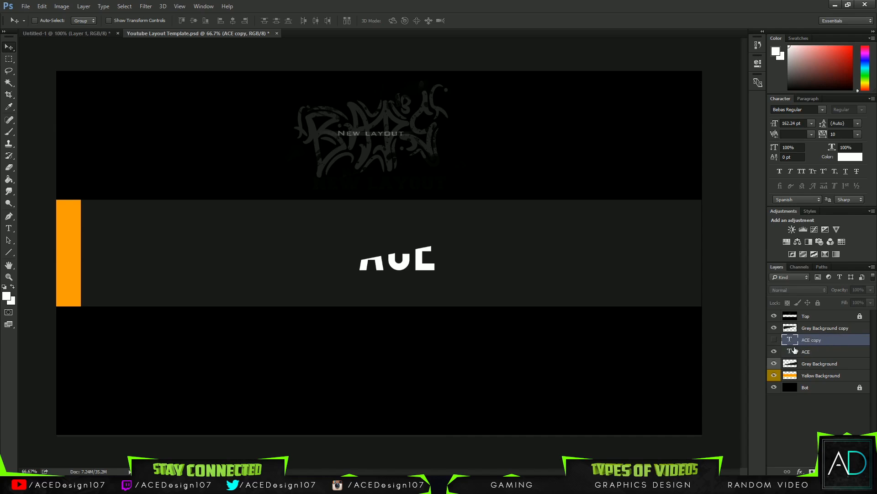
right_click(847, 329)
left_click(777, 224)
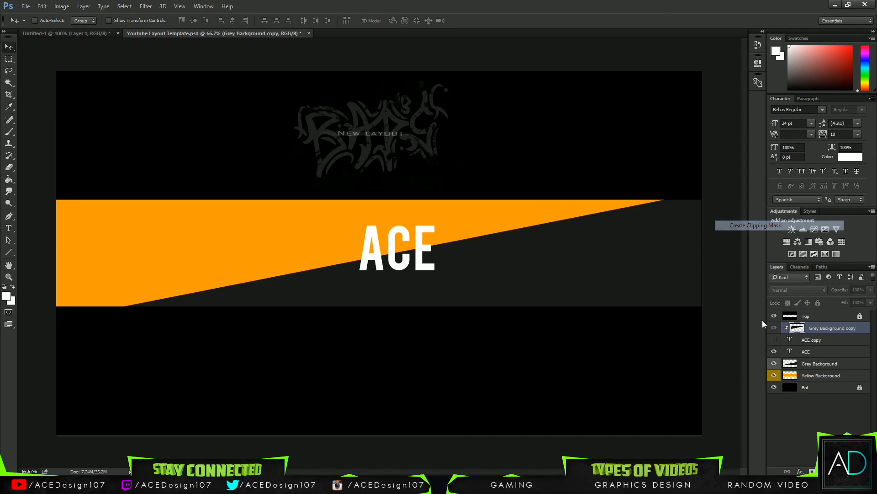
Move the original ACE text layer below the Yellow Background layer and hide it.
left_click(833, 352)
right_click(834, 355)
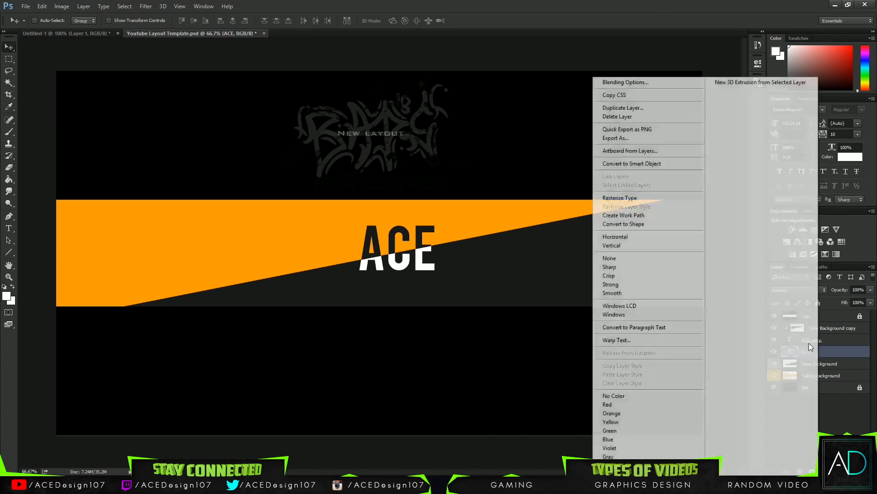
left_click(836, 358)
left_click_drag(832, 355, 830, 383)
right_click(829, 379)
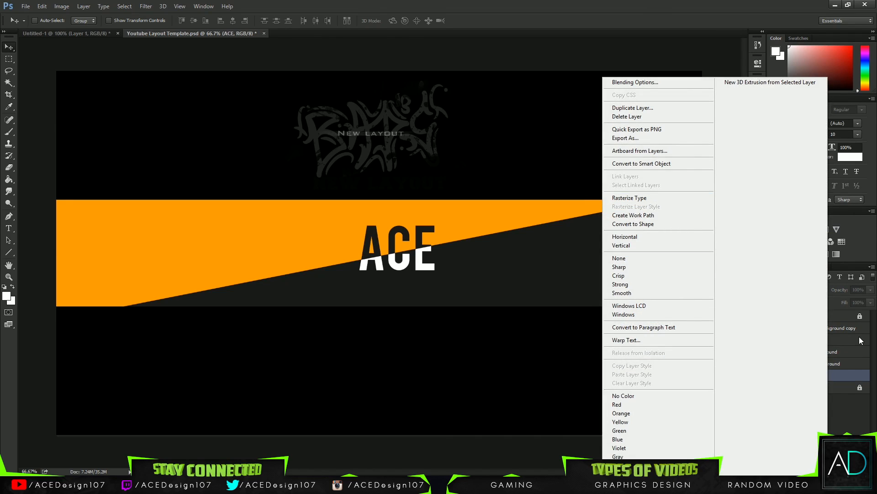
left_click(849, 374)
Put the original ACE layer in a group named Backups and collapse the group.
key("ctrl+g")
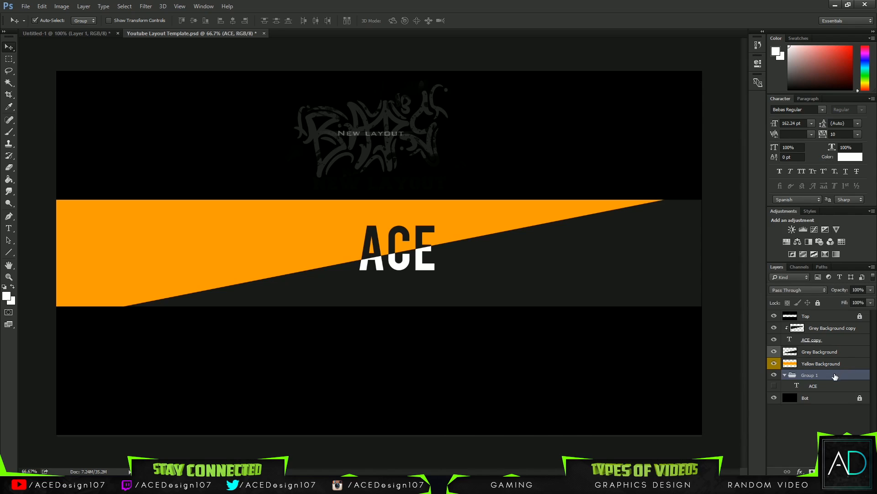
type("Backups")
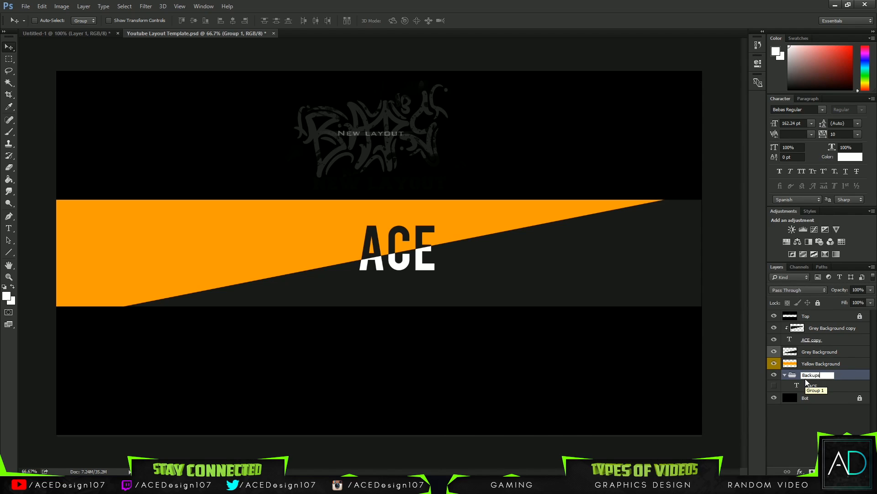
key("Return")
left_click(784, 374)
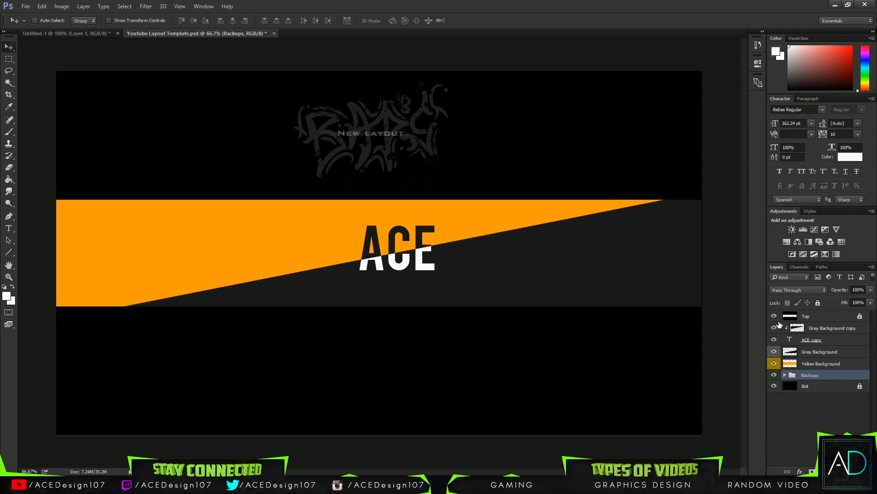
left_click(838, 343)
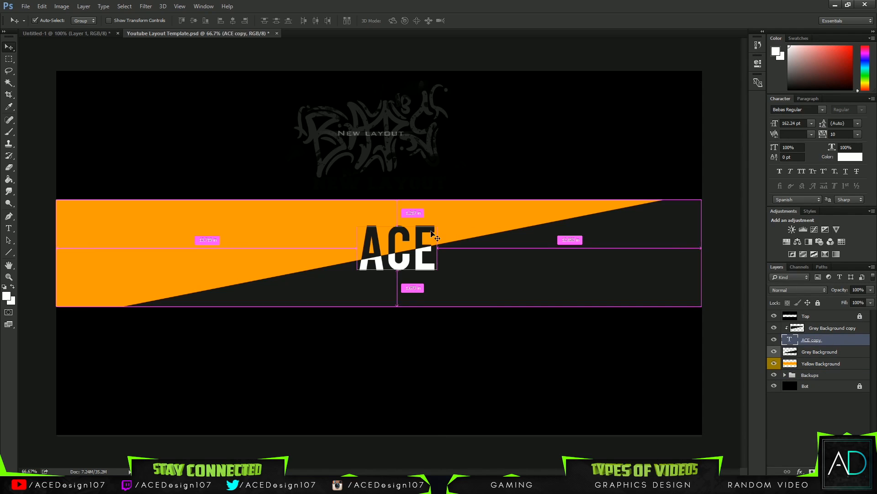
key("ctrl+plus")
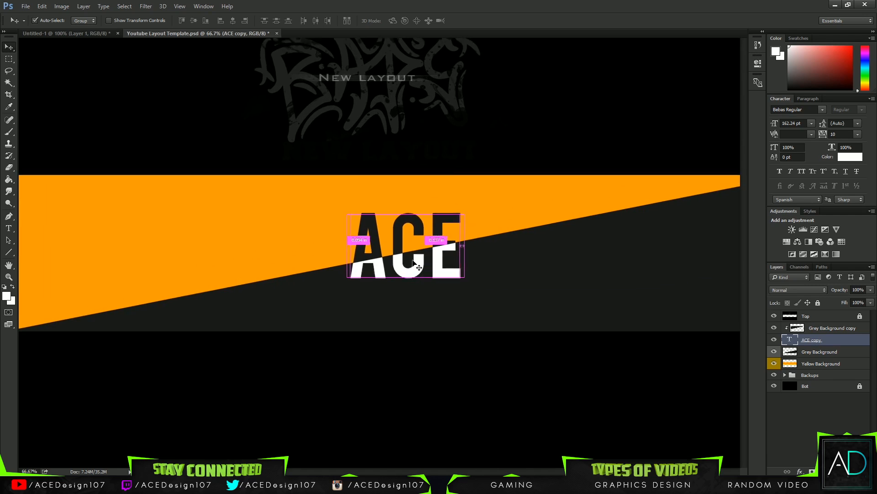
key("ctrl+t")
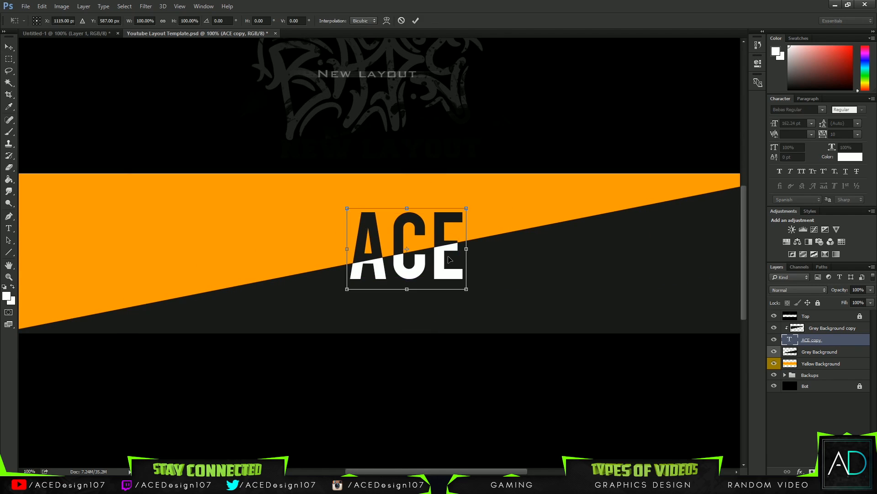
right_click(449, 254)
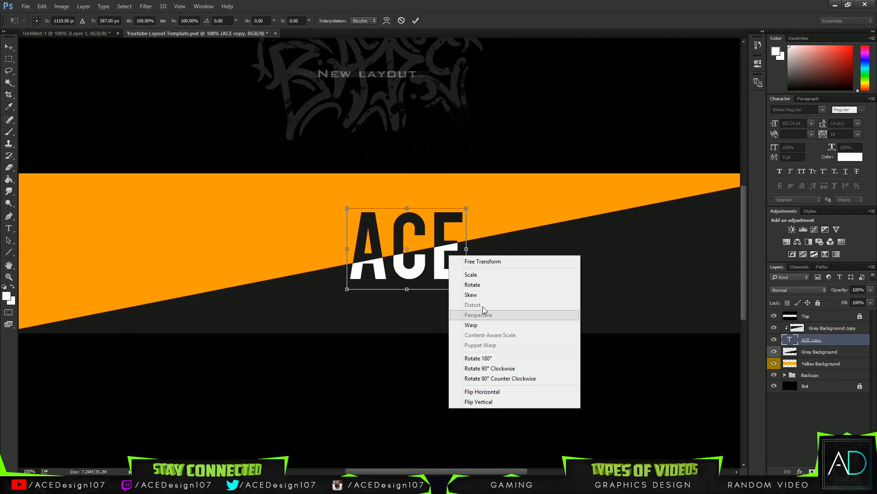
left_click(417, 219)
left_click(416, 21)
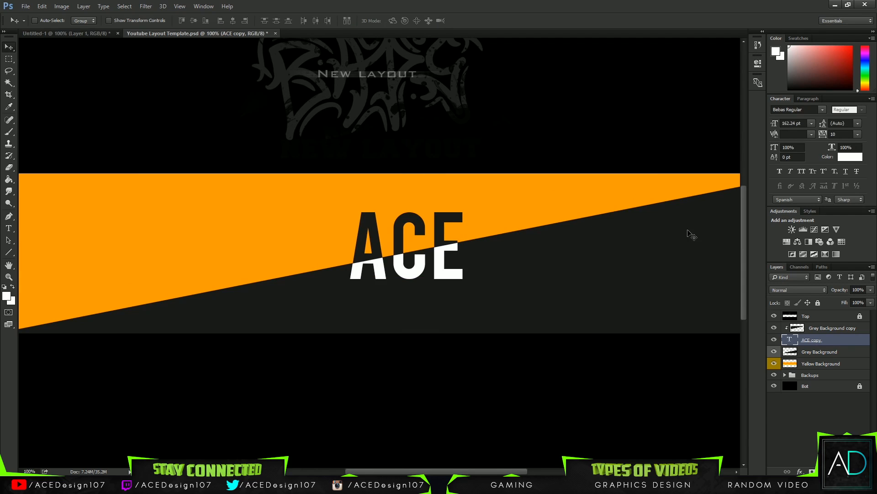
Rasterize the ACE copy text layer.
right_click(836, 339)
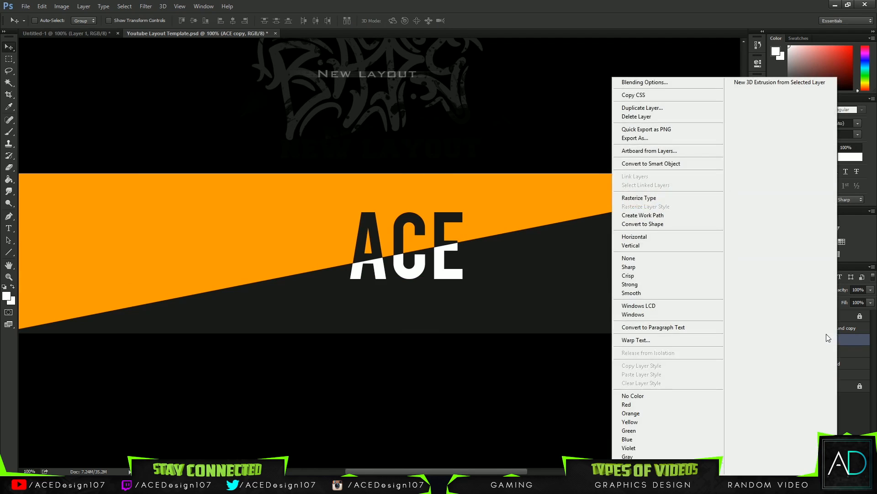
left_click(679, 199)
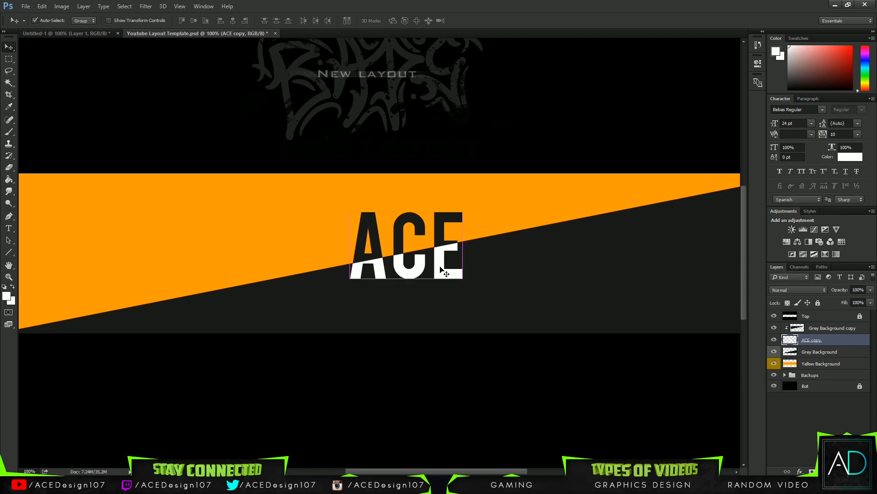
key("ctrl+t")
right_click(445, 268)
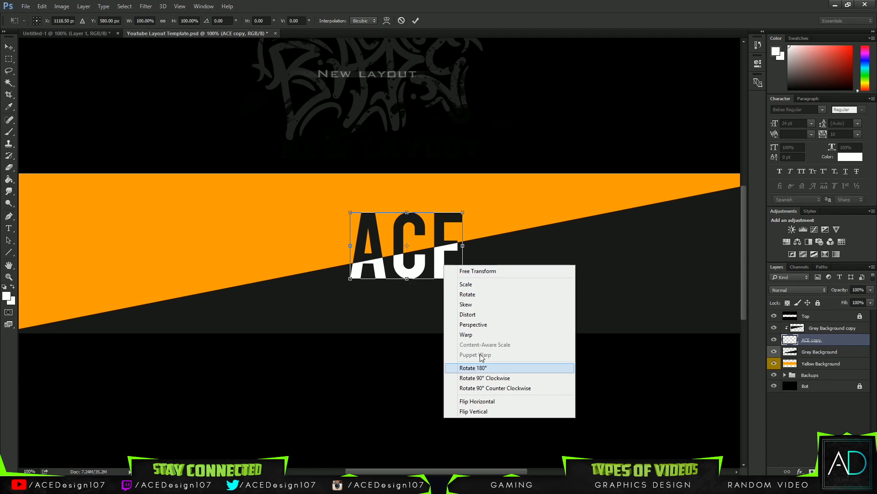
left_click(475, 325)
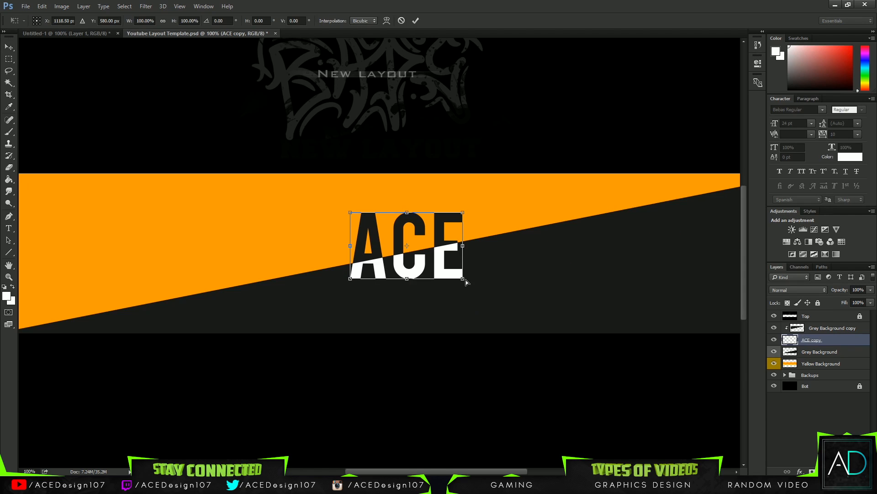
left_click_drag(463, 281, 446, 249)
key("ctrl+z")
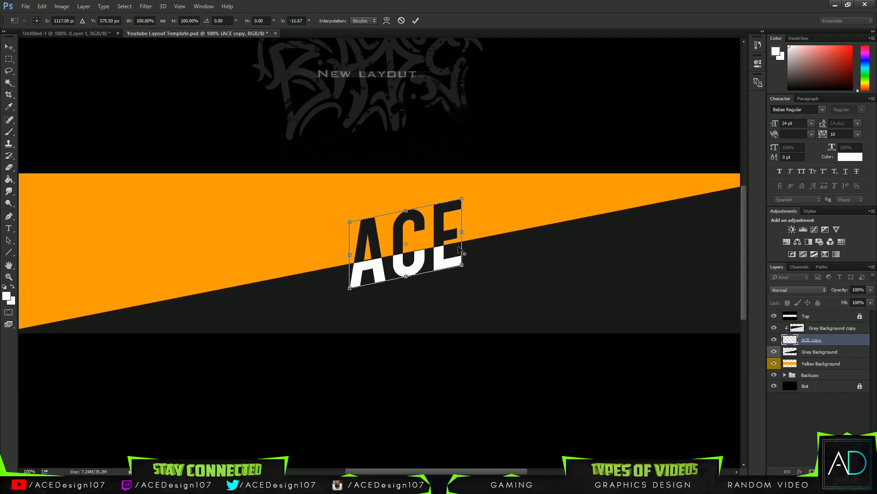
left_click_drag(460, 255, 459, 245)
left_click(401, 21)
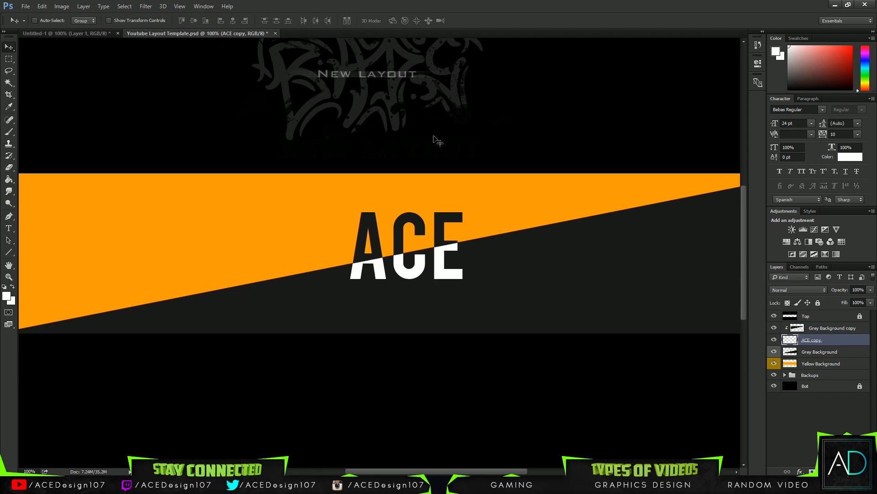
Distort the ACE copy lettering so it slants upward to the right along the diagonal, with a vertical skew of about -9° and height about 106%.
key("ctrl+t")
right_click(434, 242)
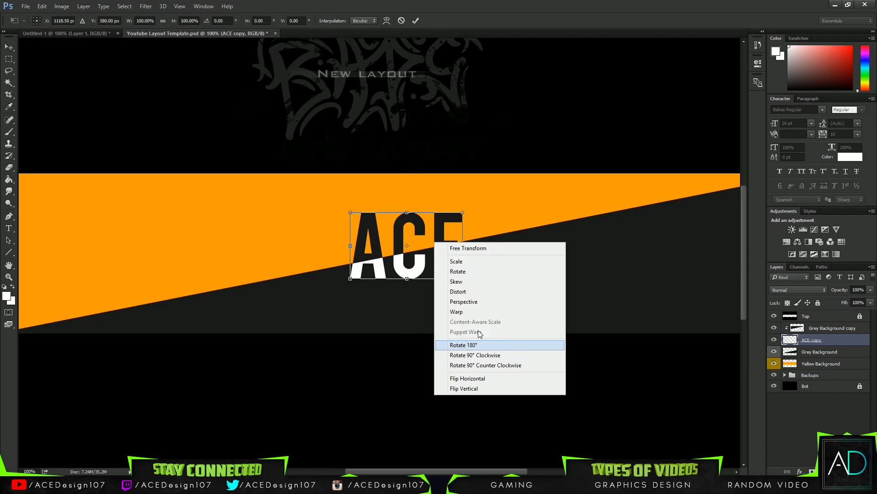
left_click(466, 293)
left_click_drag(457, 246, 453, 229)
left_click_drag(462, 261, 446, 270)
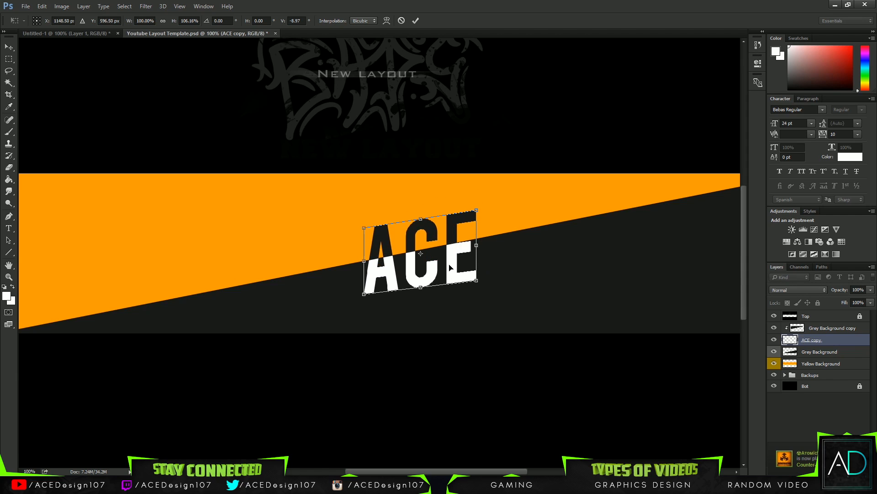
Nudge the slanted ACE lettering up and slightly left over the diagonal edge, and apply the transform.
key("Up")
key("Up")
key("Up")
key("Up")
key("Up")
key("Up")
key("Up")
key("Up")
key("Left")
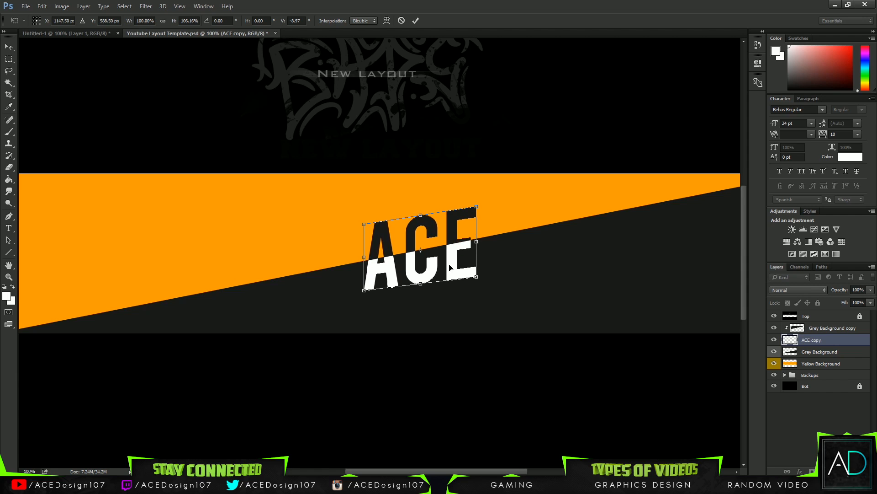
key("Return")
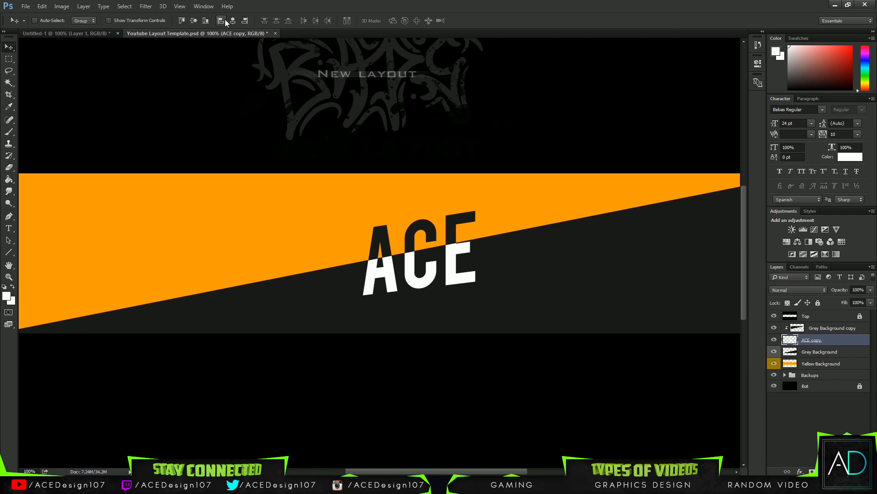
Center the slanted ACE lettering horizontally on the banner.
left_click_drag(320, 65, 280, 69)
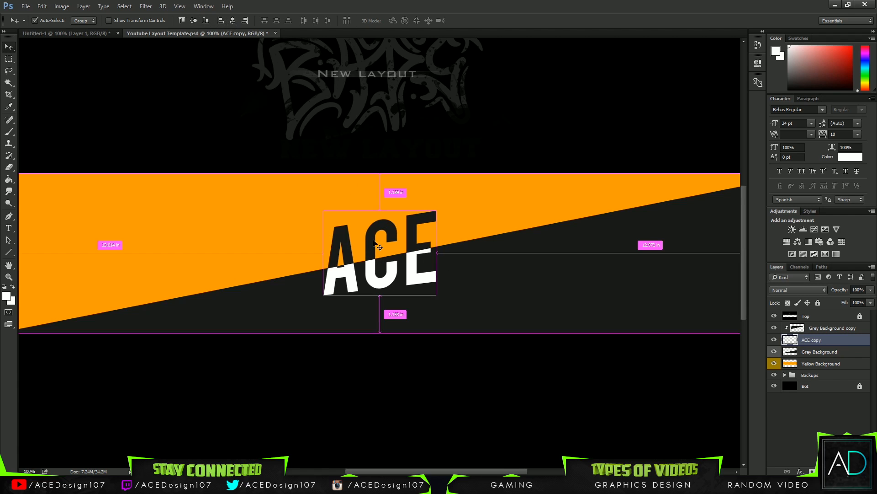
key("ctrl+d")
scroll(448, 309, "down", 1)
scroll(448, 307, "up", 2)
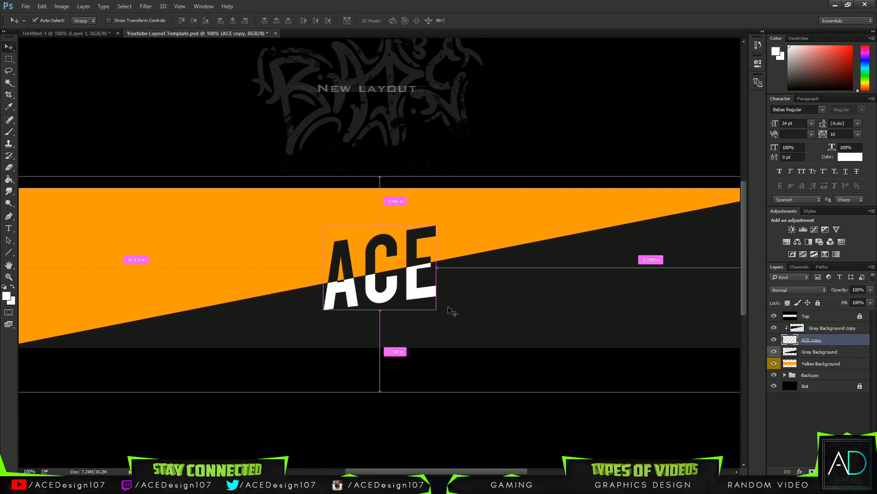
key("ctrl+minus")
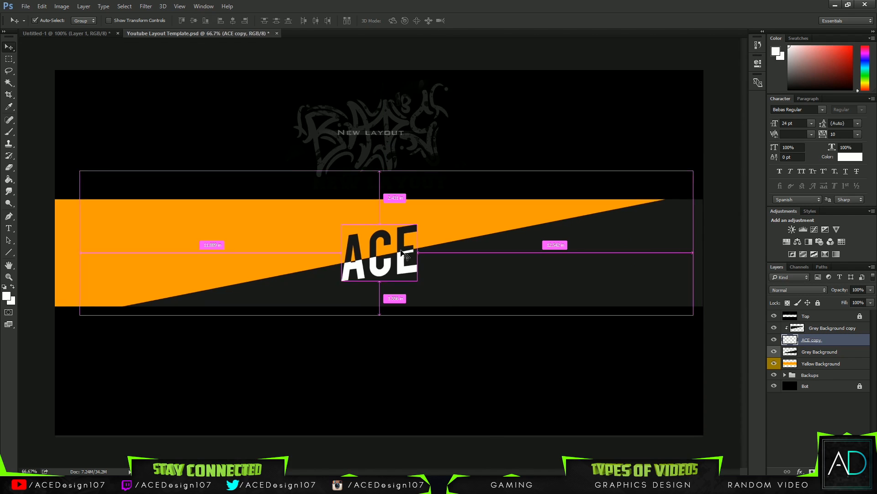
Reposition the ACE copy lettering at X 1074.50 px, Y 598.50 px with Free Transform and apply it.
key("ctrl+plus")
key("ctrl+t")
key("Down")
key("Down")
key("Down")
key("Down")
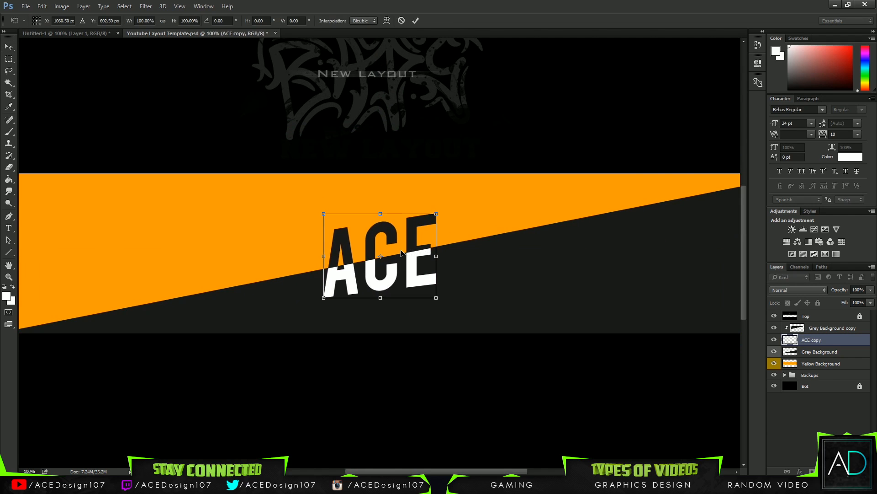
key("Right")
key("Right")
key("Right")
key("Right")
key("Right")
key("Right")
key("Up")
key("Up")
key("Up")
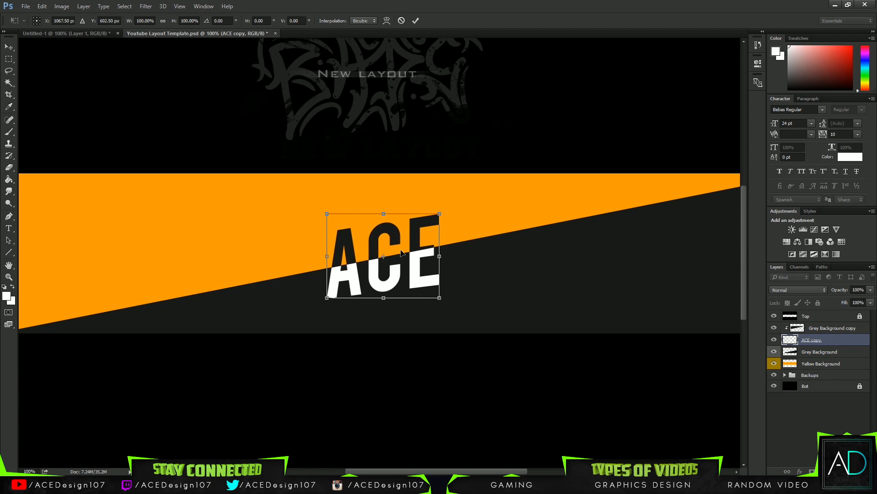
key("Right")
key("Right")
key("Right")
key("Right")
key("Right")
key("Right")
key("Right")
key("Up")
key("Up")
key("Right")
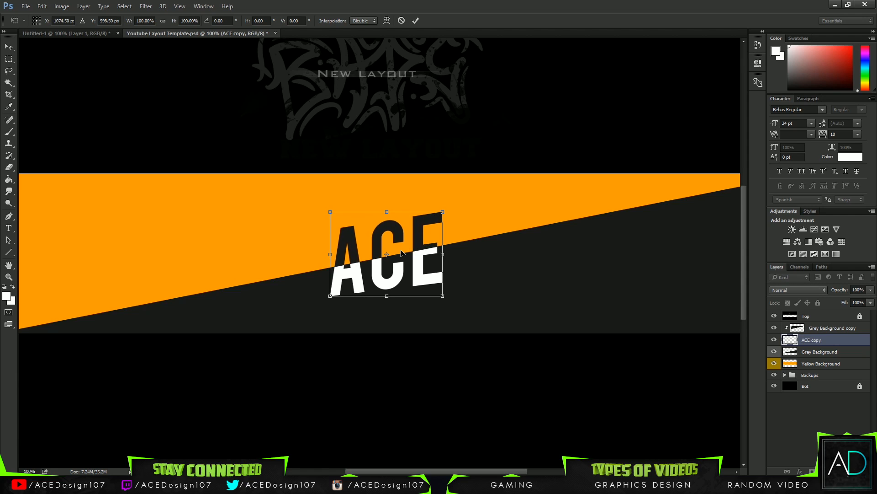
key("Return")
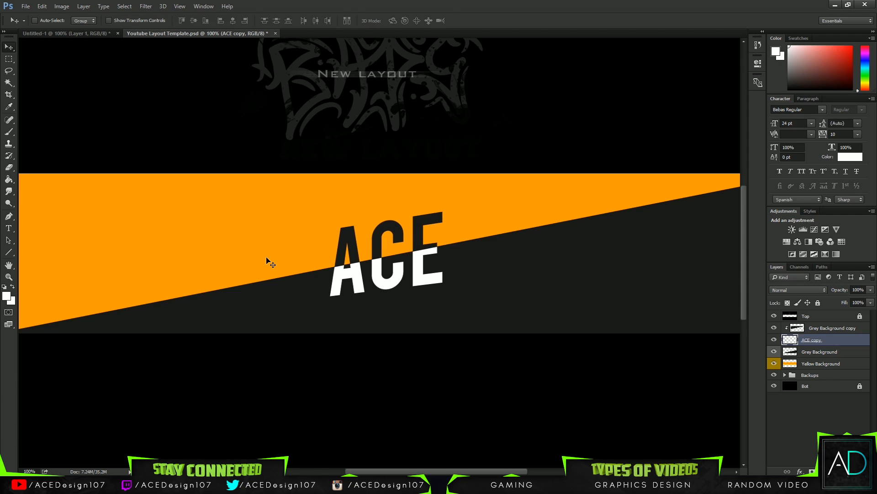
Switch to the Untitled-1 document to compare the lettering with the reference banner.
left_click(84, 36)
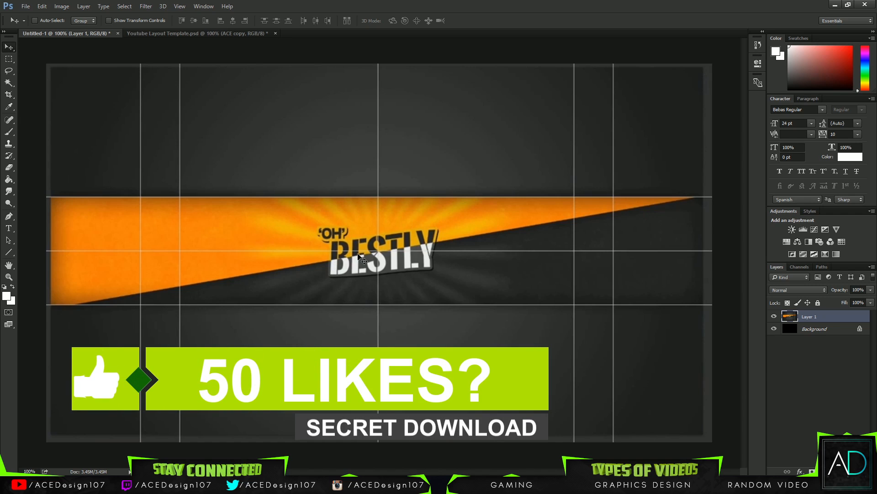
In Youtube Layout Template.psd, load the Grey Background copy layer's outline as a selection and compare the lettering with the reference banner.
left_click(174, 33)
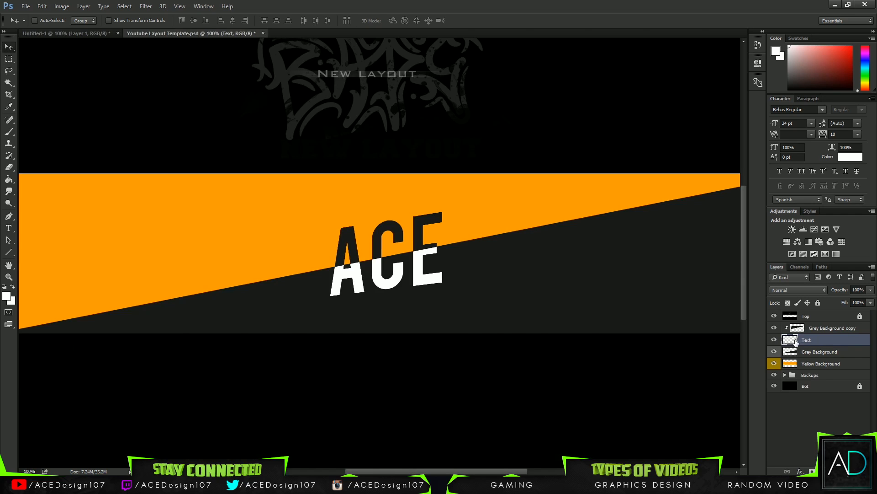
left_click(824, 328)
left_click(774, 328)
left_click(774, 328)
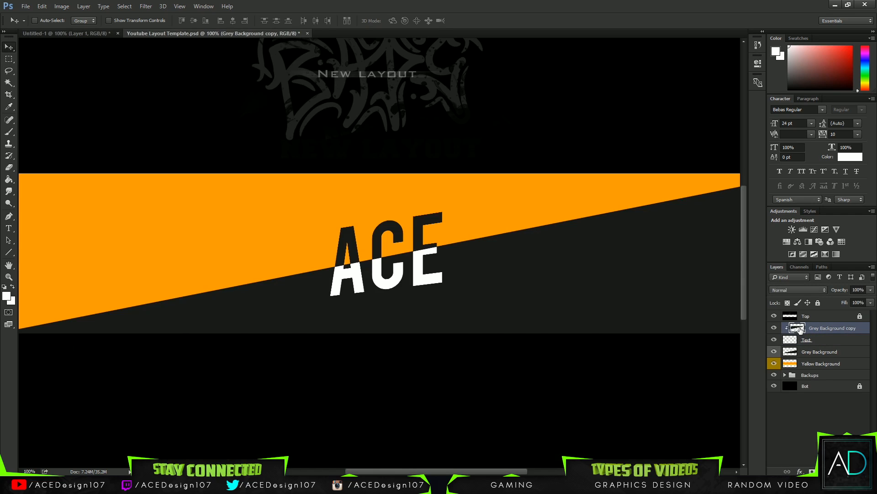
left_click(798, 327, "ctrl")
key("ctrl+plus")
key("ctrl+plus")
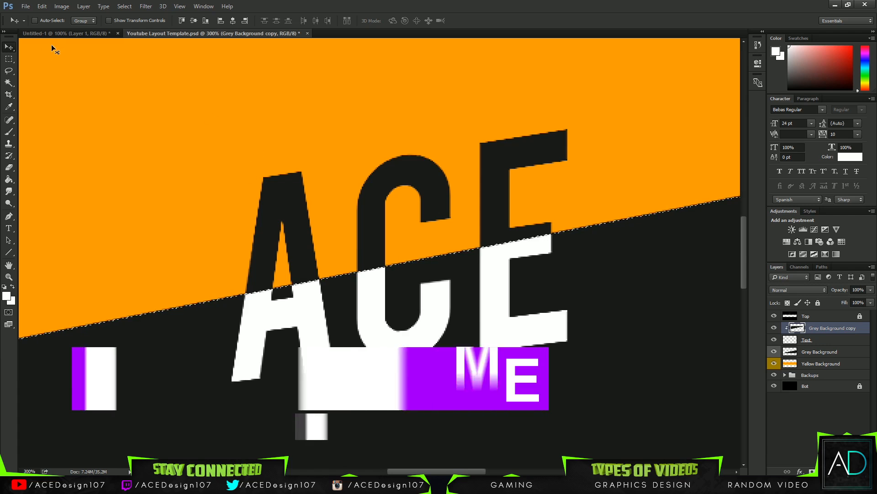
left_click(62, 33)
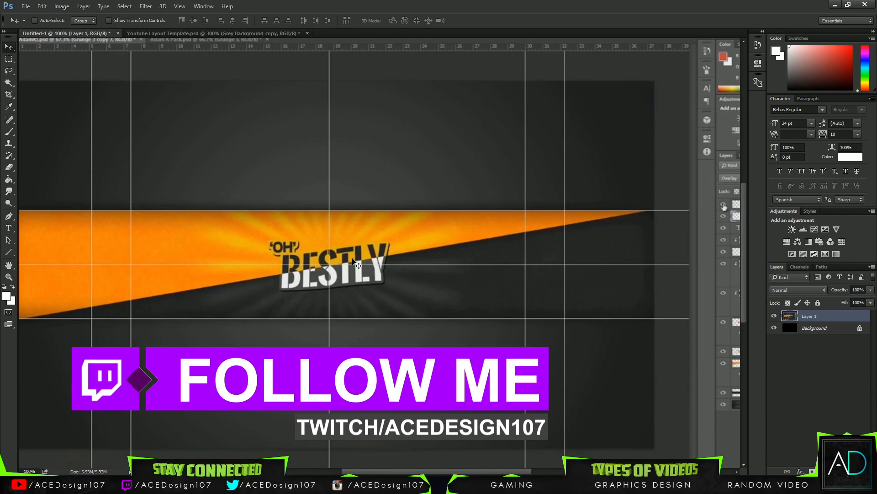
left_click(184, 33)
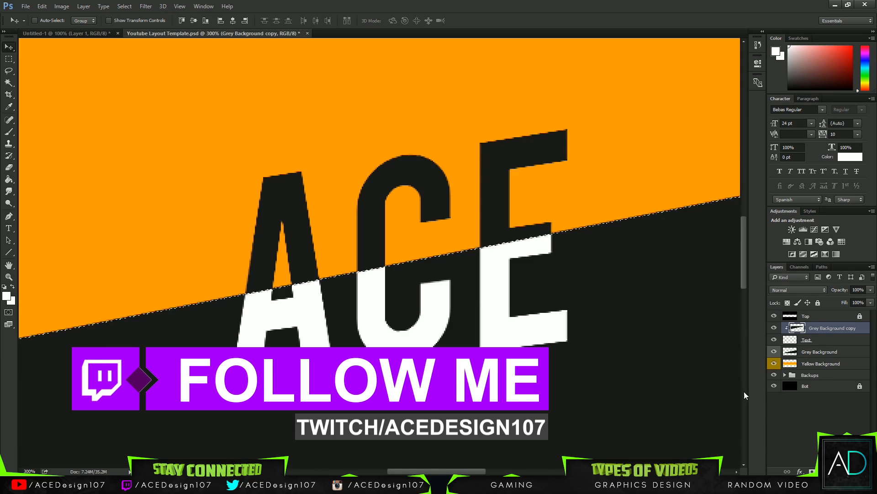
Add a new layer above Grey Background copy and set the foreground colour to yellow-orange #ffba00.
key("ctrl+v")
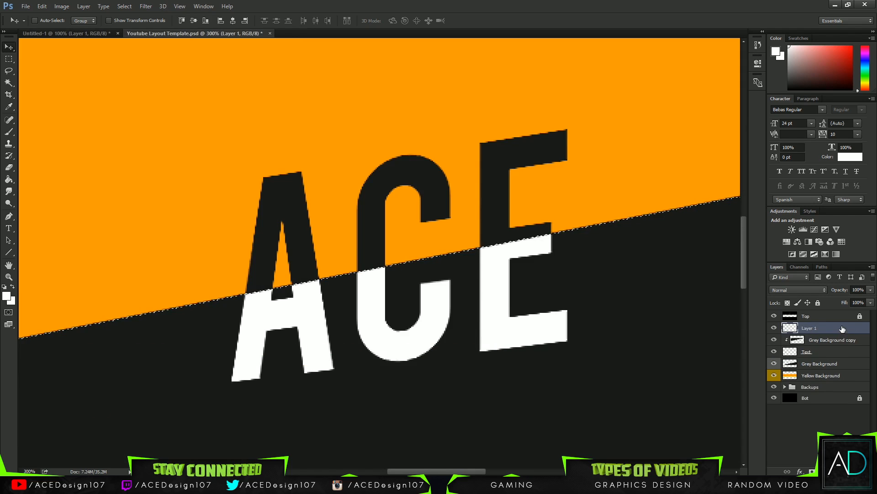
left_click(6, 297)
left_click(138, 133)
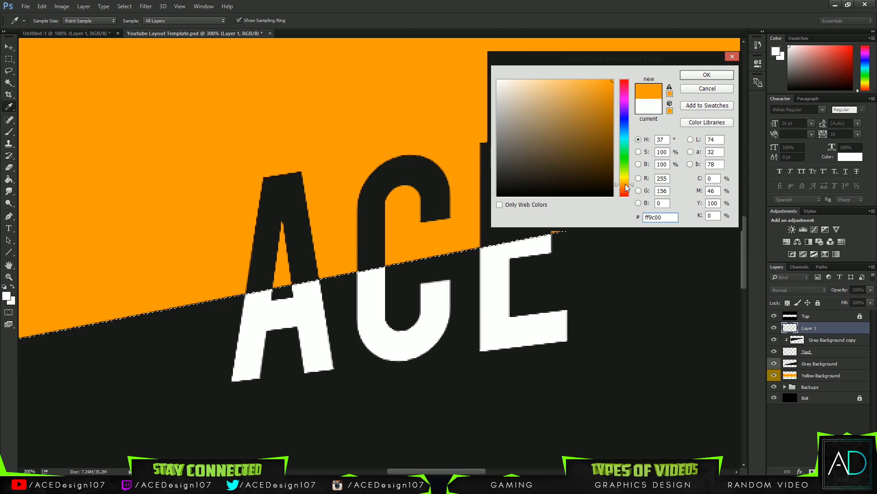
left_click_drag(626, 187, 627, 185)
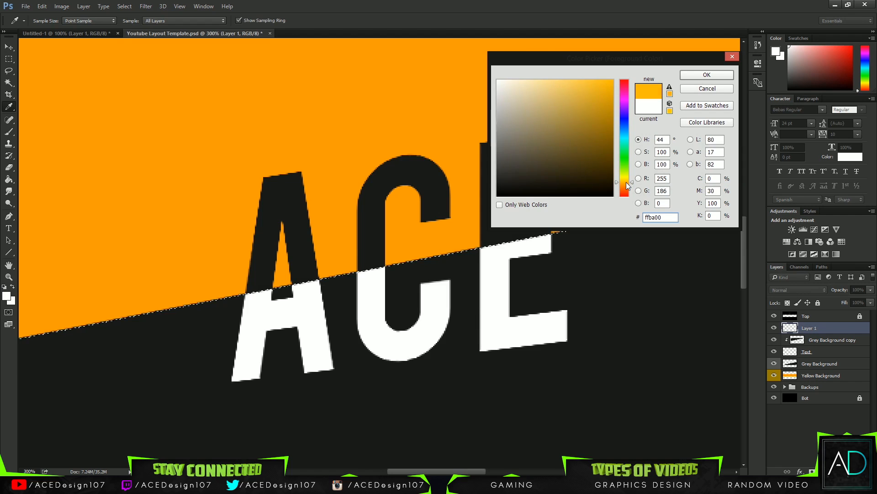
left_click(705, 74)
key("v")
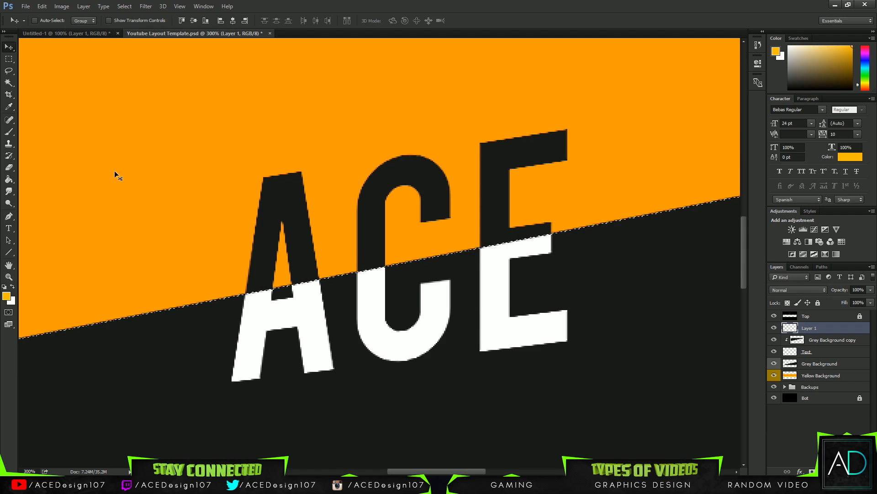
Draw a closed four-point Pen path around the upper half of the ACE lettering, ending slightly below the diagonal edge.
key("p")
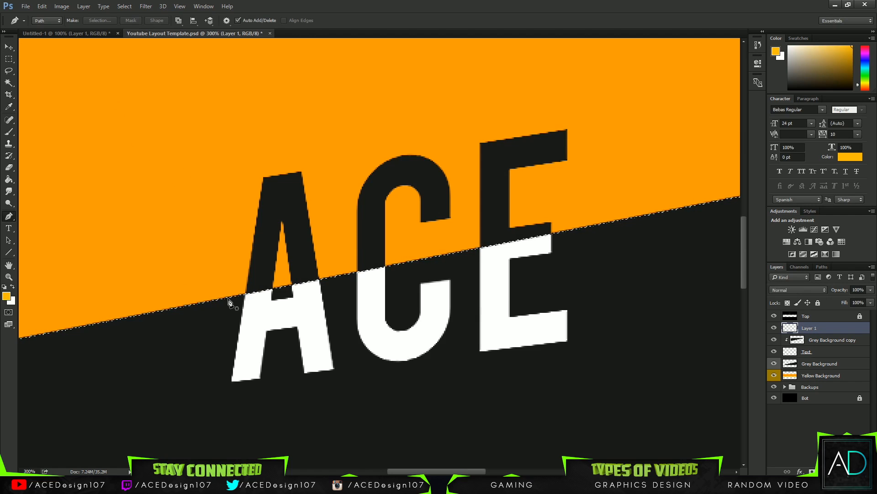
left_click(229, 305)
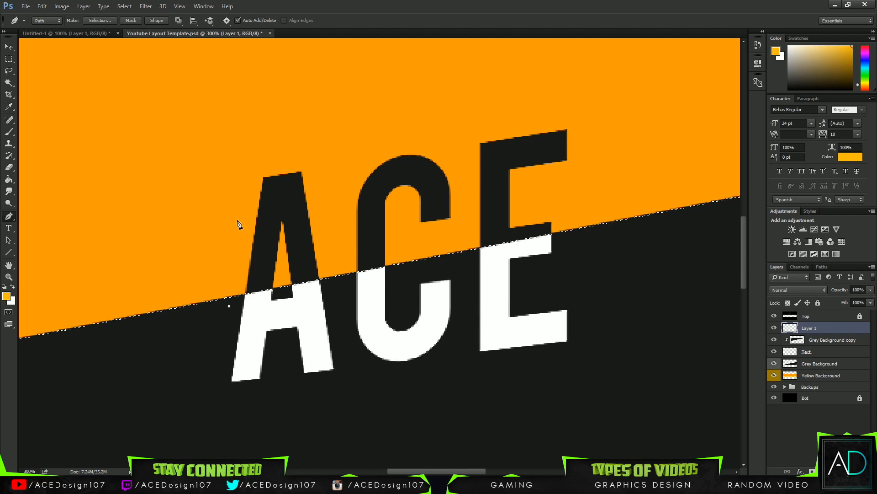
left_click(255, 168)
left_click(577, 115, "shift")
key("ctrl+z")
left_click(576, 117)
key("ctrl+z")
left_click(577, 114)
key("ctrl+z")
left_click(576, 110)
left_click(578, 274)
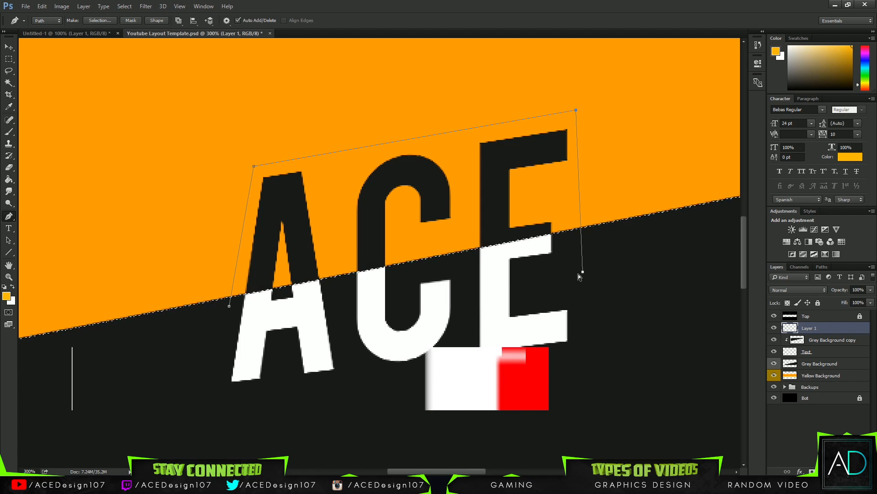
left_click(230, 305)
Convert the path into a new selection, fill it with the yellow-orange foreground colour on Layer 1, and deselect.
right_click(347, 234)
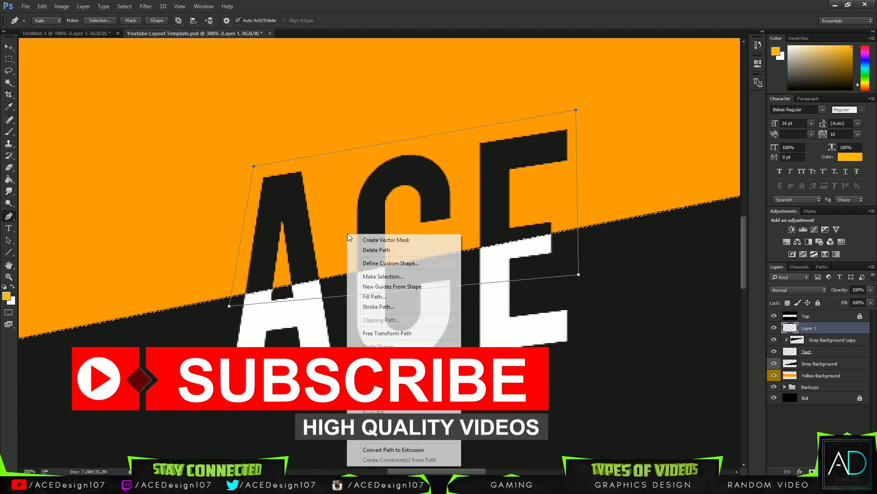
left_click(373, 277)
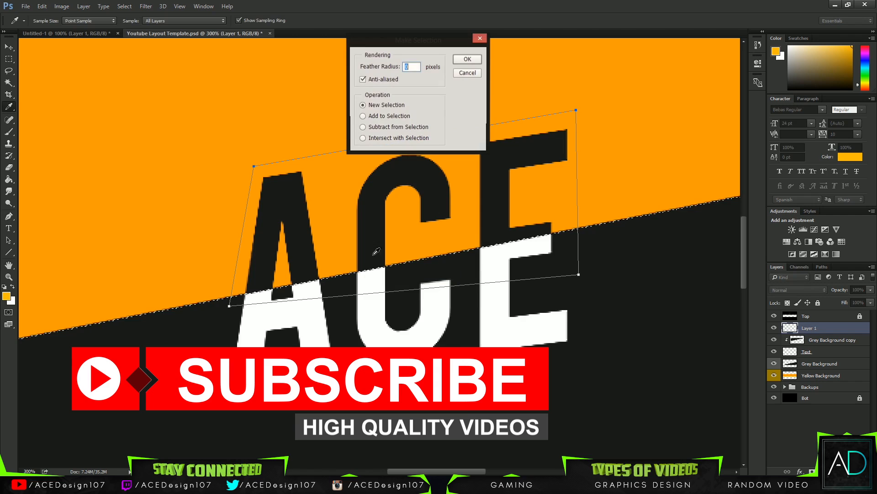
left_click(462, 59)
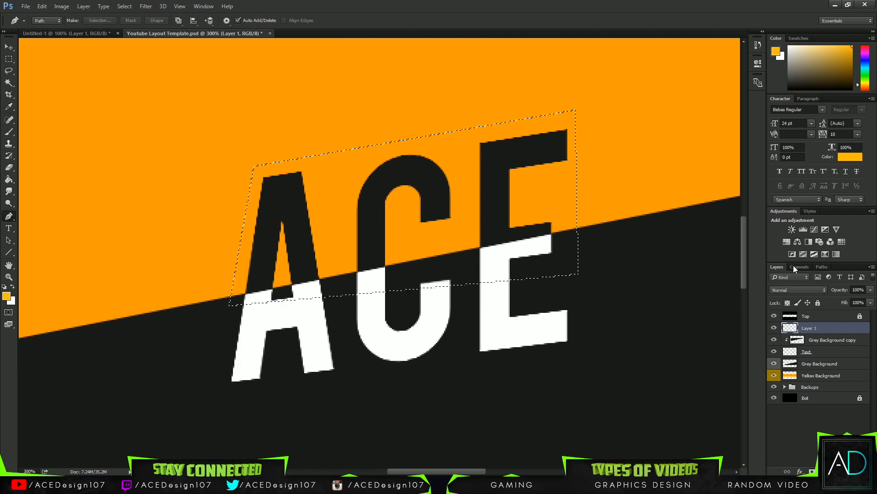
key("g")
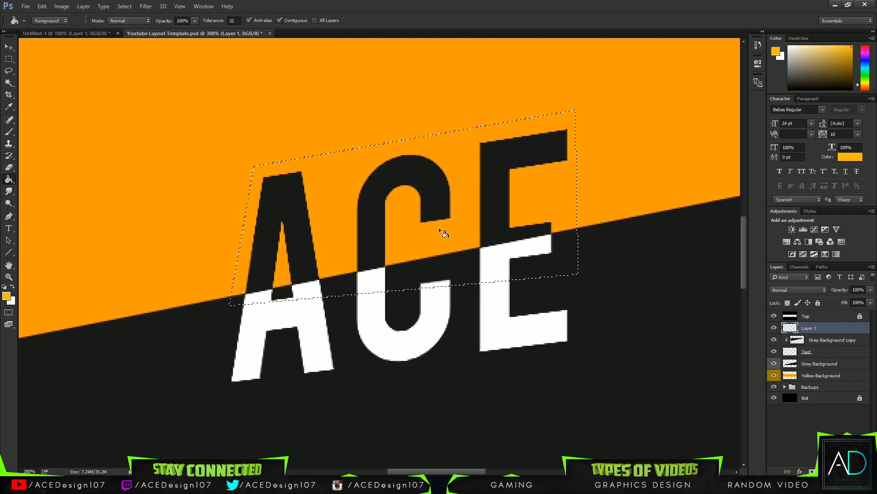
left_click(337, 202)
key("ctrl+d")
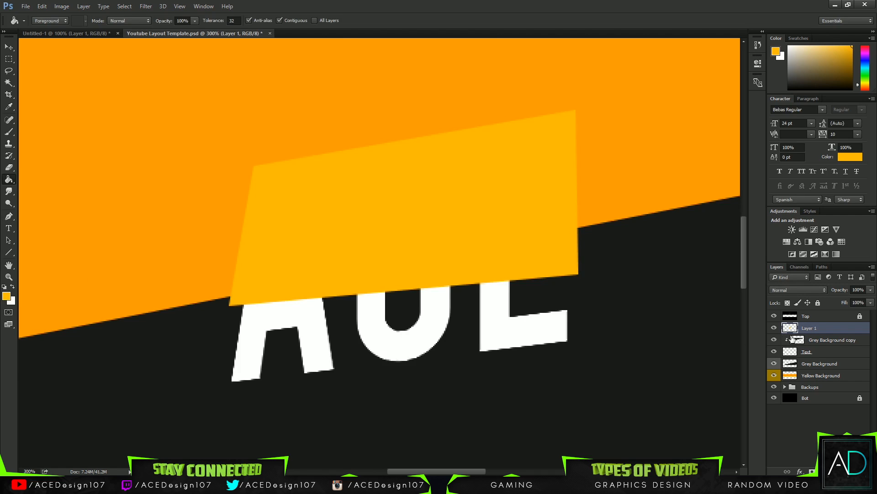
Delete the part of Layer 1 overlapping the Grey Background copy shape, and move Layer 1 directly below the Text layer.
left_click(797, 341, "ctrl")
key("Delete")
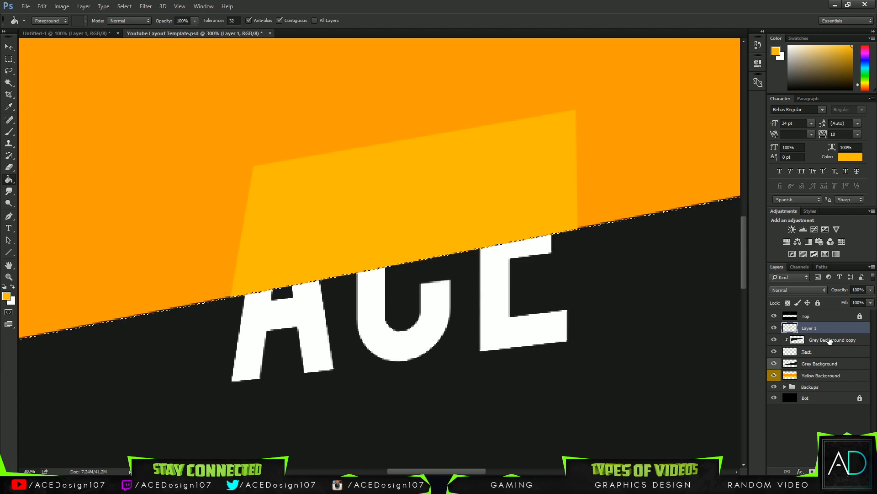
key("ctrl+d")
left_click_drag(832, 328, 825, 357)
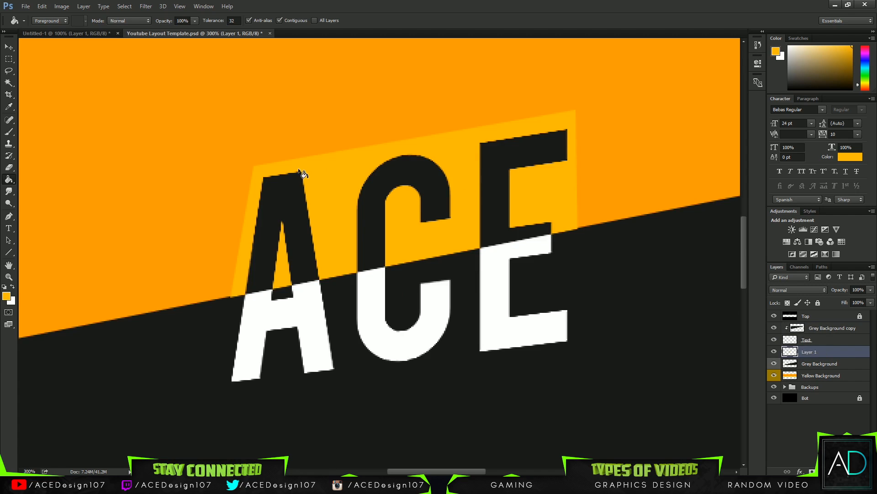
Check the reference banner, set the foreground colour to dark grey #313131, and add a new layer above Layer 1.
key("ctrl+minus")
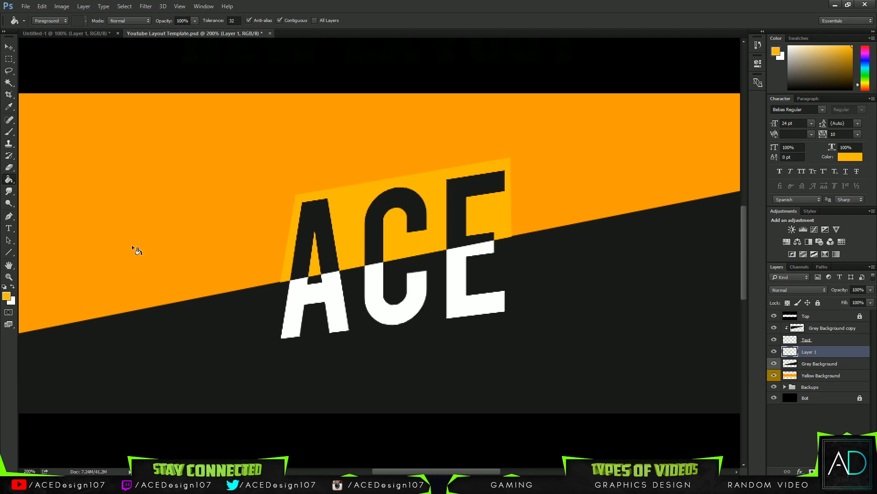
left_click(69, 33)
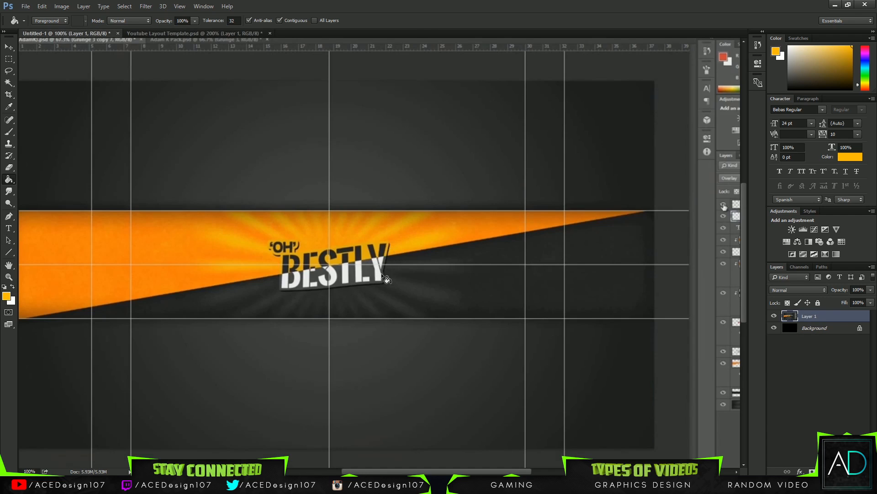
left_click(192, 32)
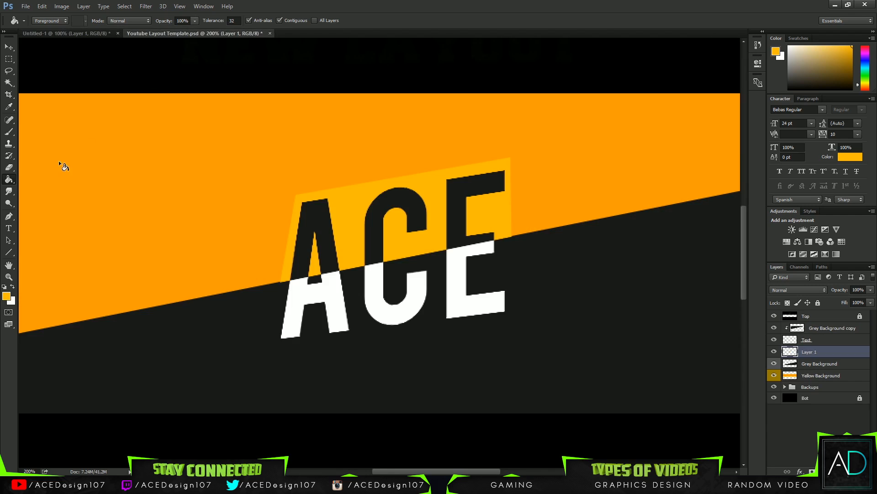
left_click(6, 296)
left_click(427, 202)
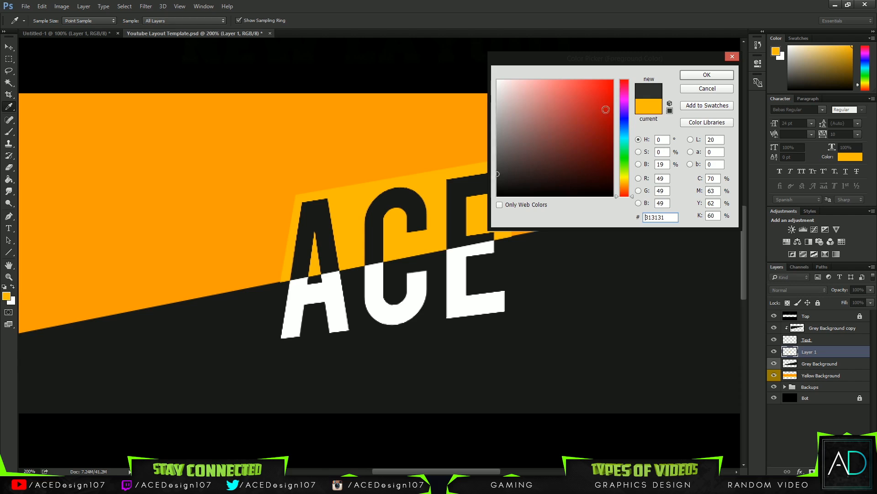
left_click(707, 74)
key("g")
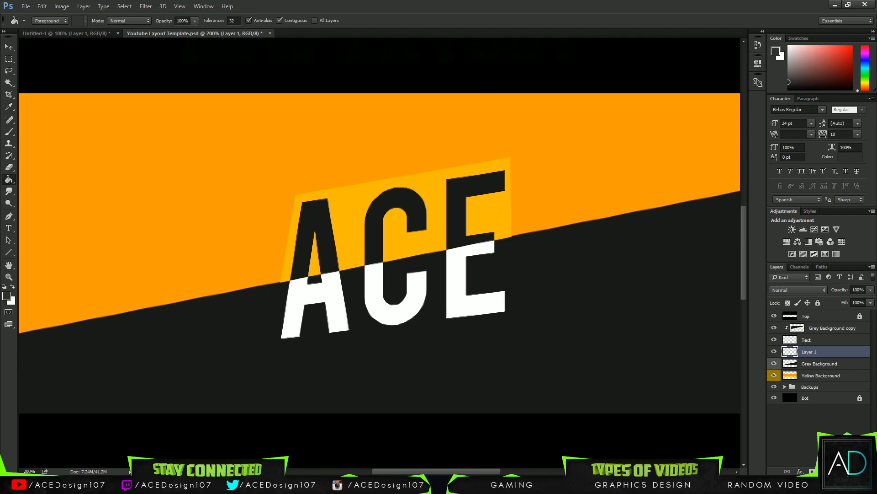
key("ctrl+shift+alt+n")
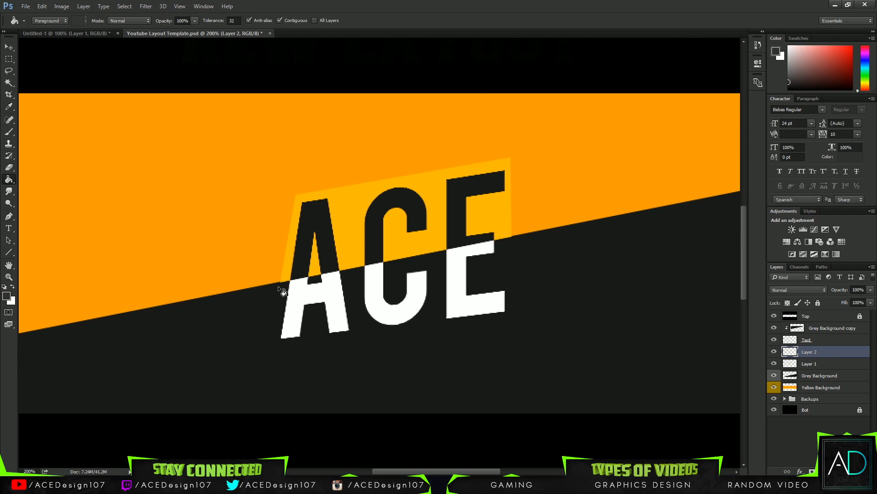
Draw a closed four-point Pen path around the lower half of the ACE lettering, with its upper side along the diagonal edge.
key("p")
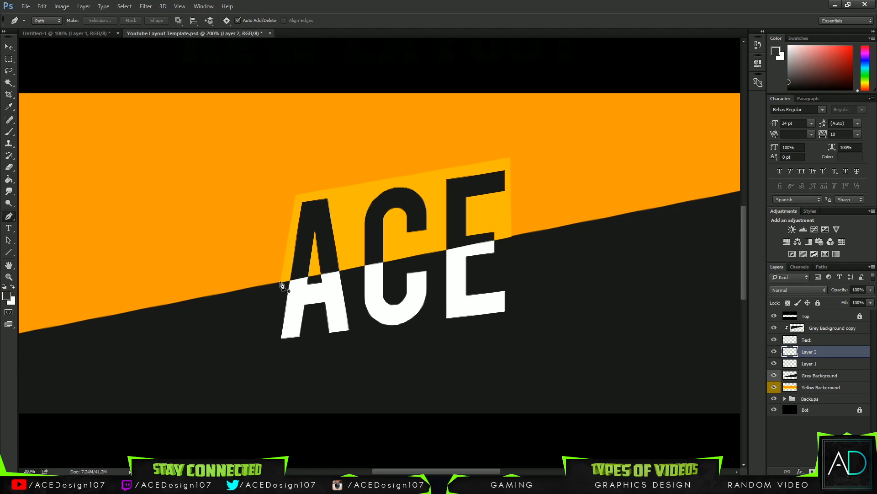
left_click(281, 282)
left_click(270, 340)
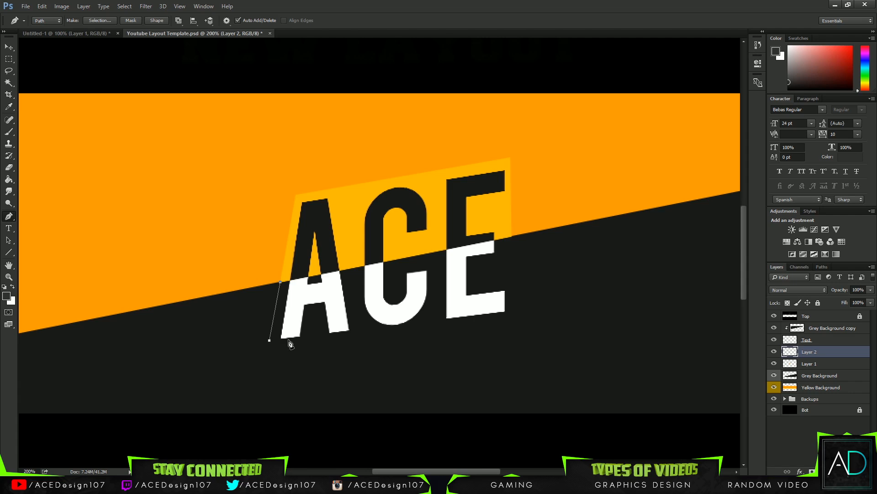
key("ctrl+z")
left_click(269, 346)
key("ctrl+z")
left_click(265, 347)
left_click(519, 314)
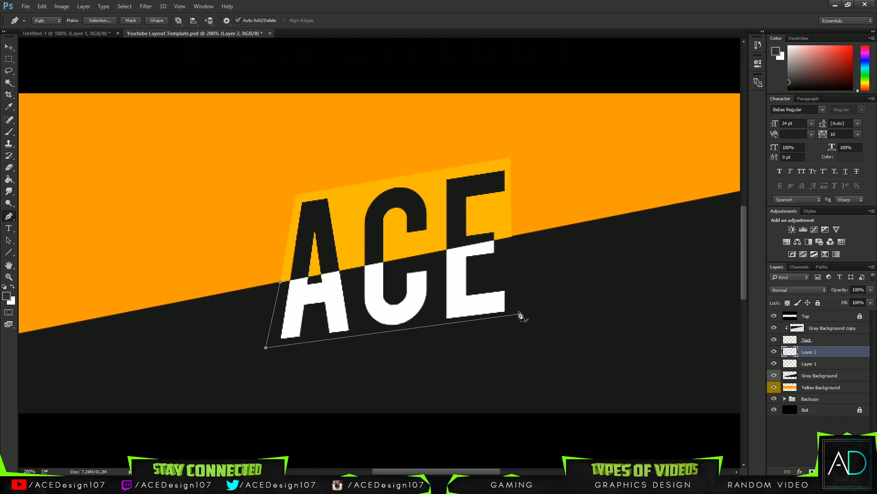
key("ctrl+z")
key("ctrl+z")
key("ctrl+z")
key("ctrl+z")
key("ctrl+z")
key("ctrl+z")
left_click(512, 236)
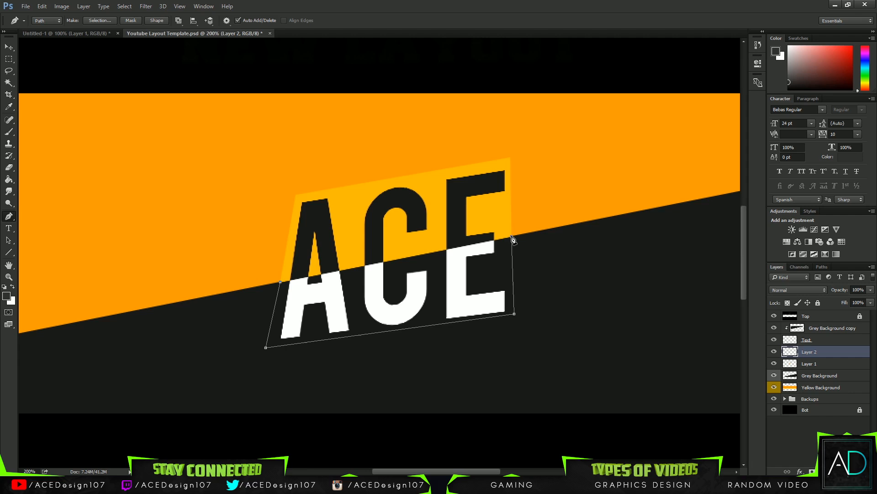
left_click(280, 282)
Convert the lower path into a selection, fill it with dark grey on Layer 2, and deselect.
right_click(320, 255)
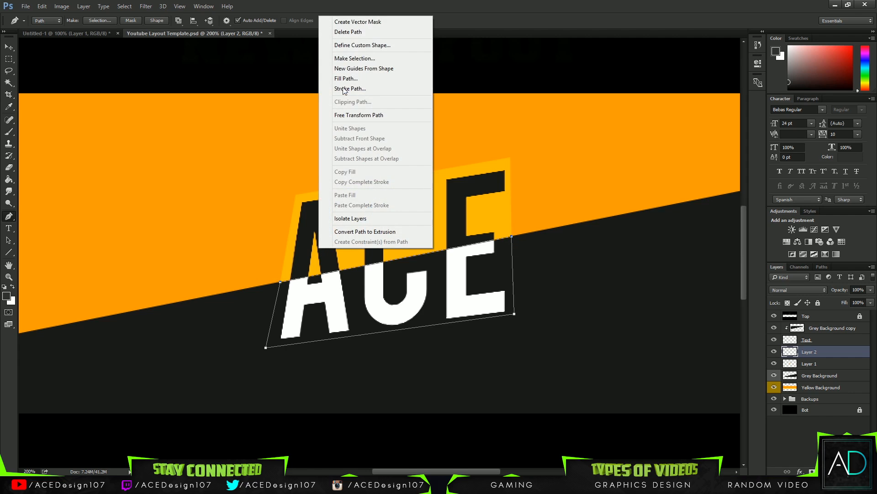
left_click(348, 58)
key("Return")
key("g")
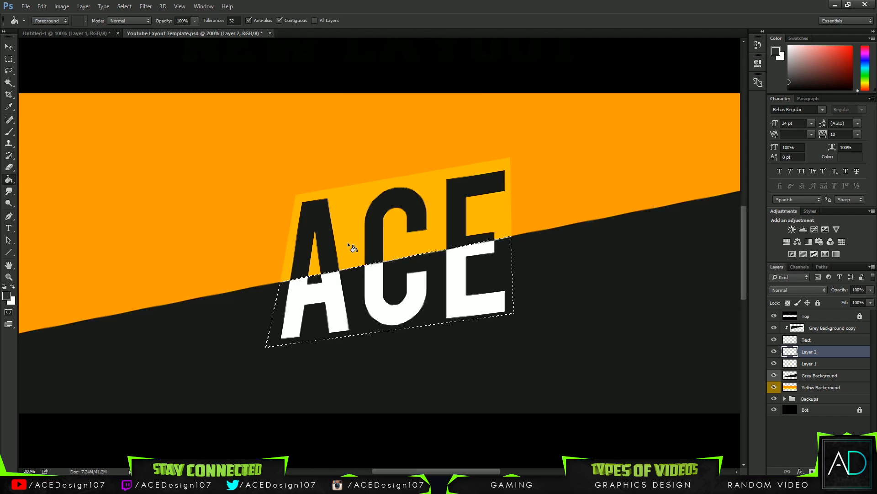
left_click(352, 275)
key("ctrl+d")
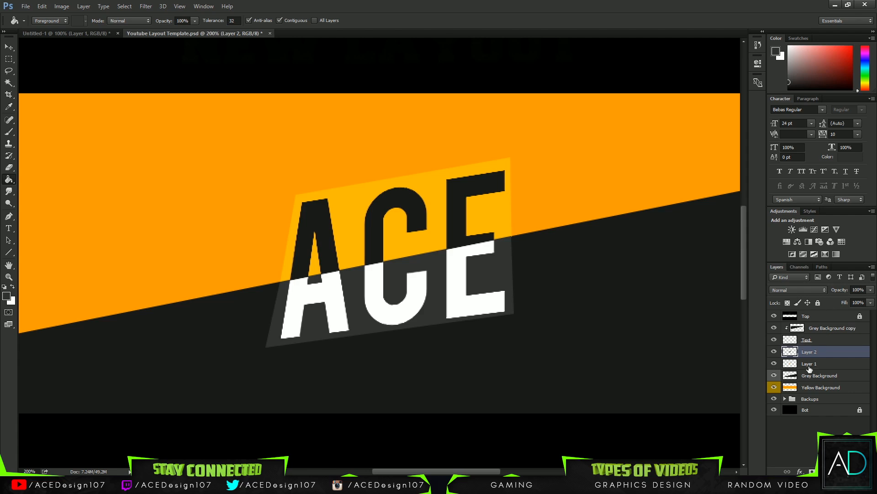
Add a drop shadow to Layer 2 and set its size to 1 px.
key("ctrl+minus")
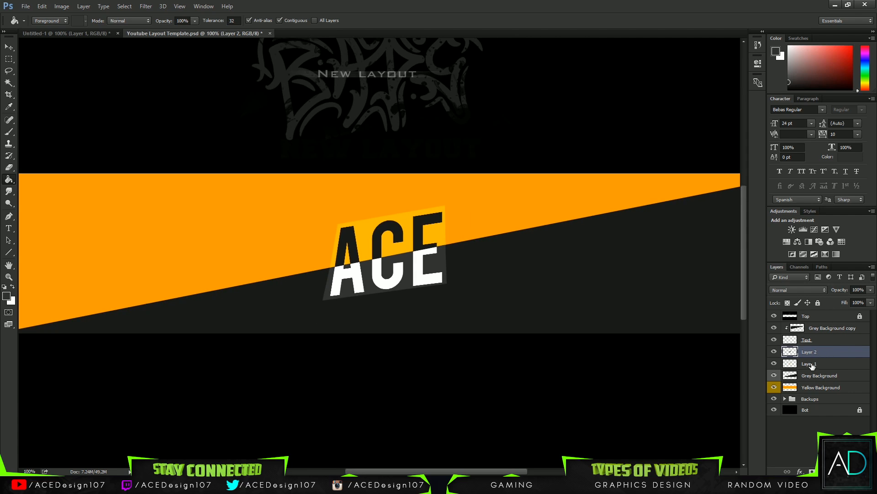
right_click(827, 353)
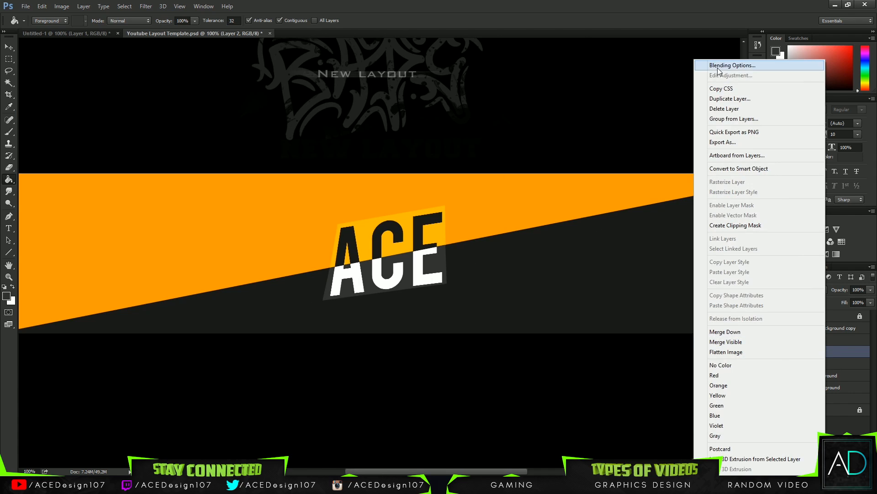
left_click(740, 64)
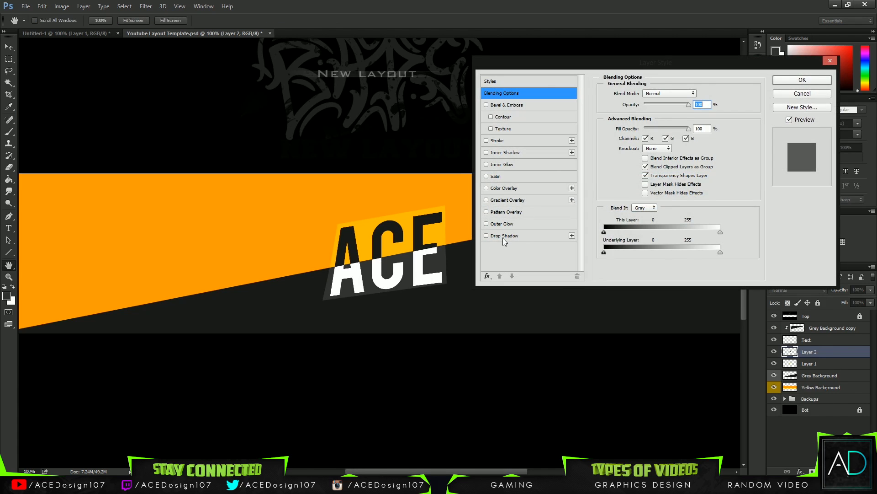
left_click(503, 237)
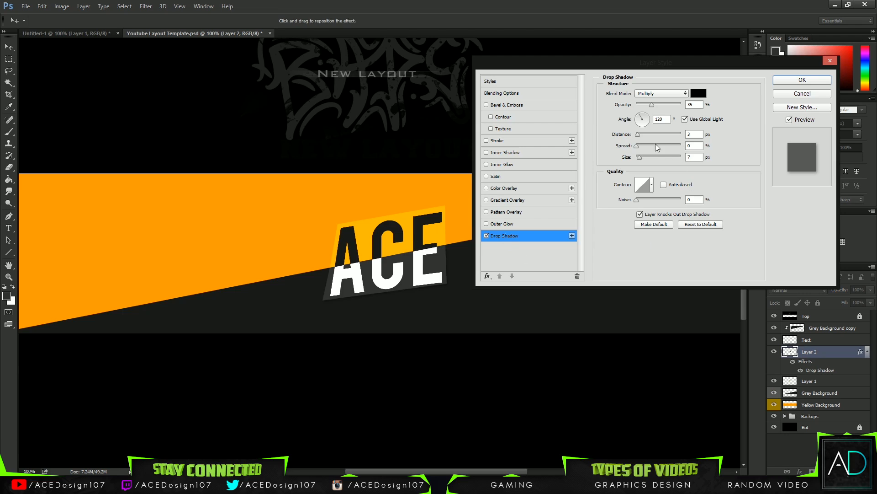
left_click_drag(642, 158, 637, 157)
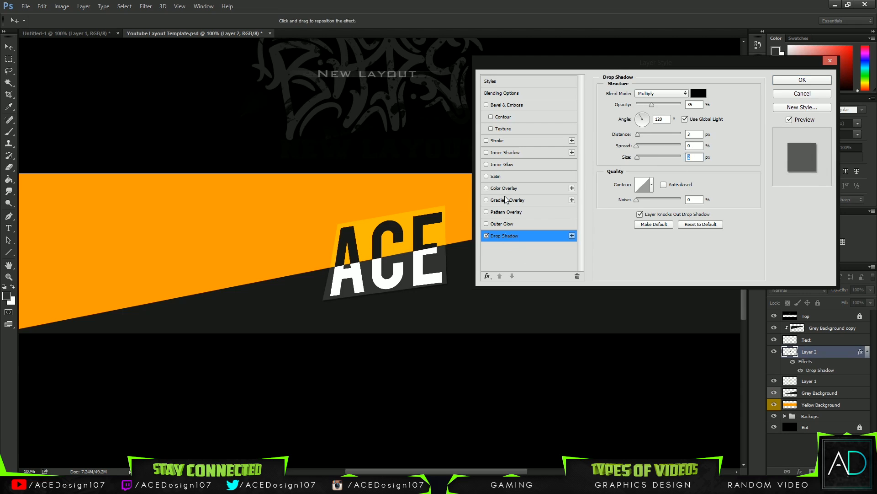
left_click(809, 80)
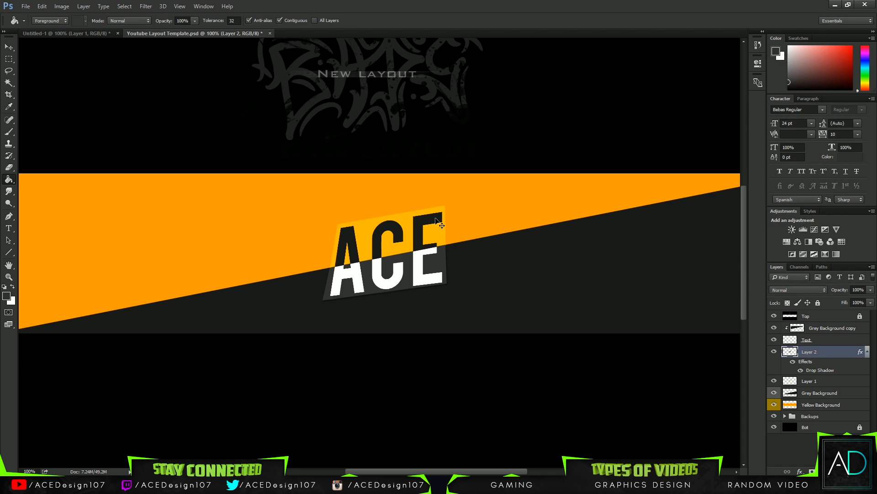
Adjust Layer 2's drop shadow to a 146° angle, 13 px distance, 50% spread and 0 px size.
key("ctrl+plus")
key("ctrl+plus")
key("g")
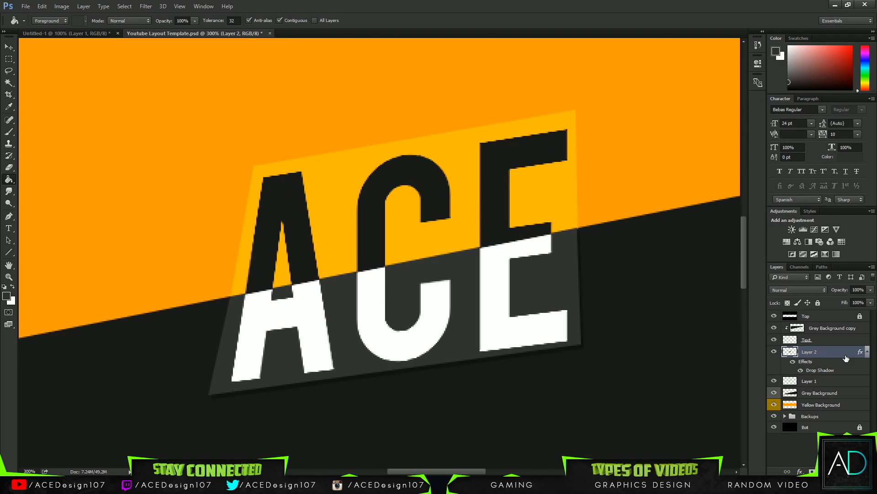
right_click(822, 352)
left_click(729, 64)
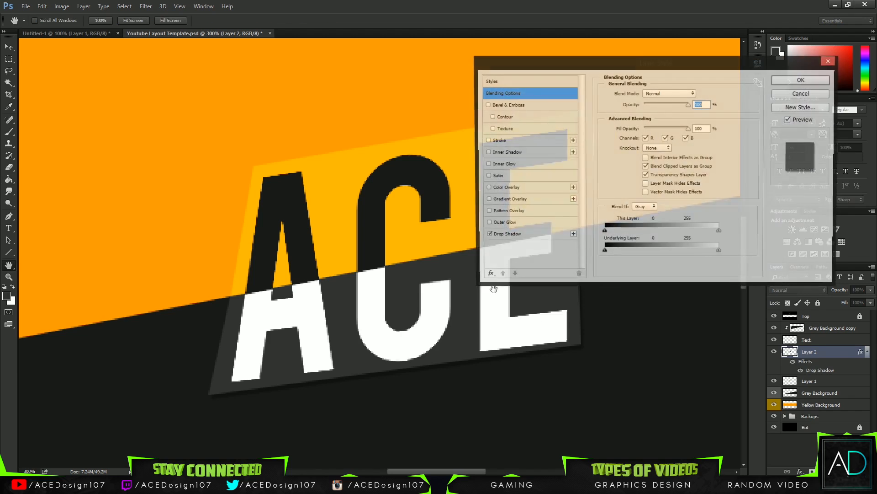
left_click(502, 236)
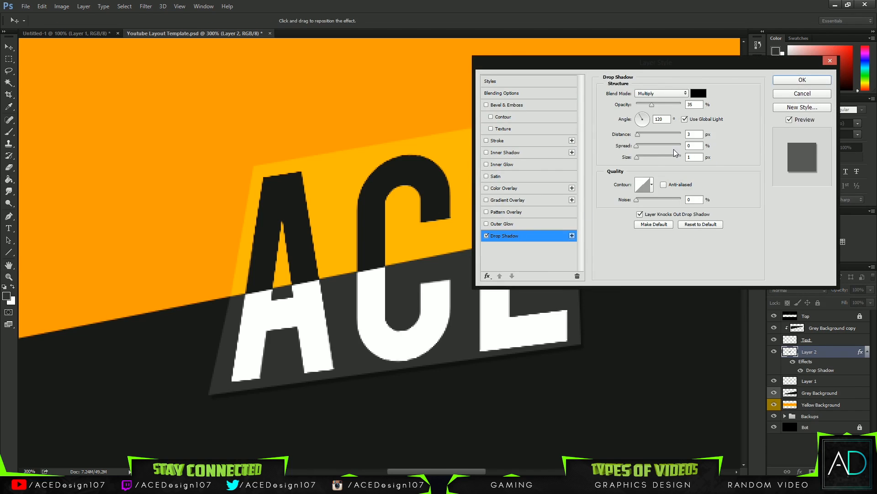
mouse_move(639, 155)
left_mouse_down()
mouse_move(657, 145)
mouse_move(642, 135)
mouse_move(645, 146)
mouse_move(677, 142)
mouse_move(637, 157)
left_mouse_up()
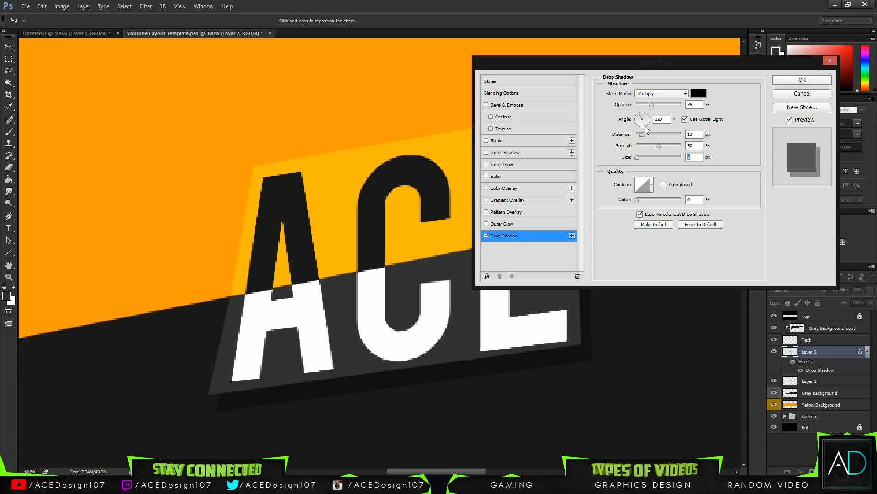
mouse_move(643, 120)
left_mouse_down()
mouse_move(649, 125)
mouse_move(633, 113)
left_mouse_up()
left_click(639, 156)
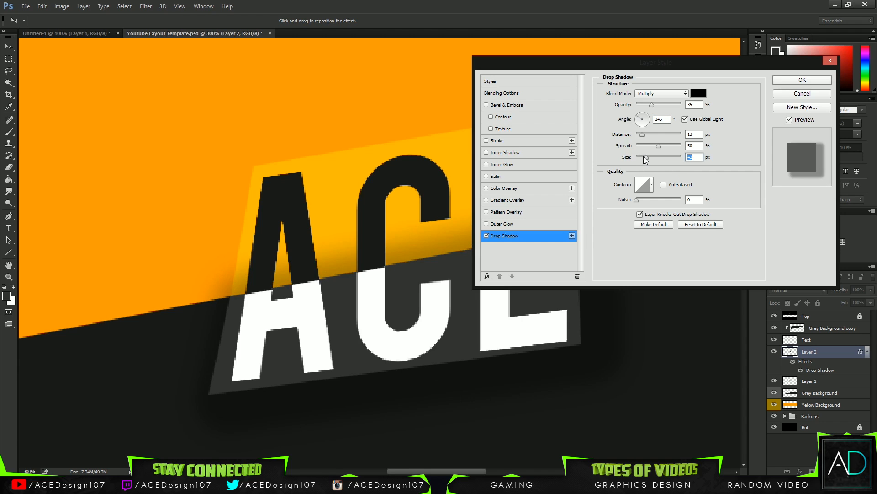
mouse_move(639, 161)
left_mouse_down()
mouse_move(654, 159)
mouse_move(633, 159)
left_mouse_up()
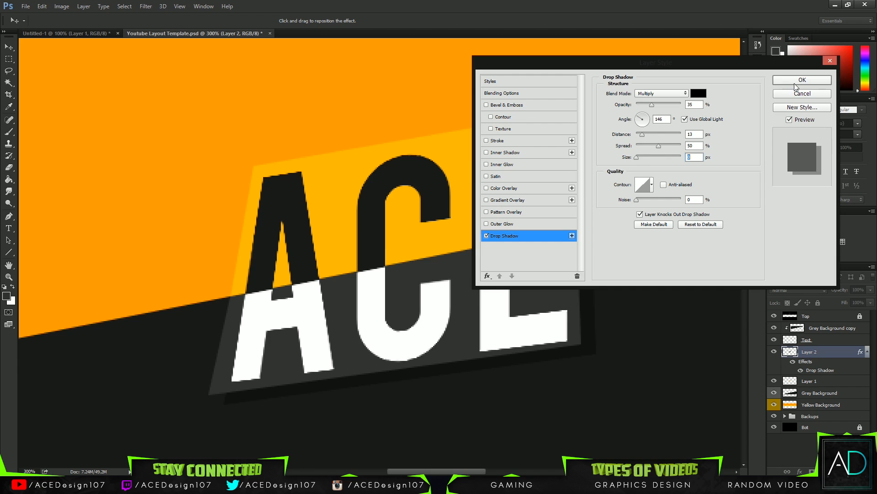
key("Return")
Add a drop shadow to Layer 1 with a 146° angle, 13 px distance, 50% spread and 0 px size.
key("ctrl+minus")
key("ctrl+minus")
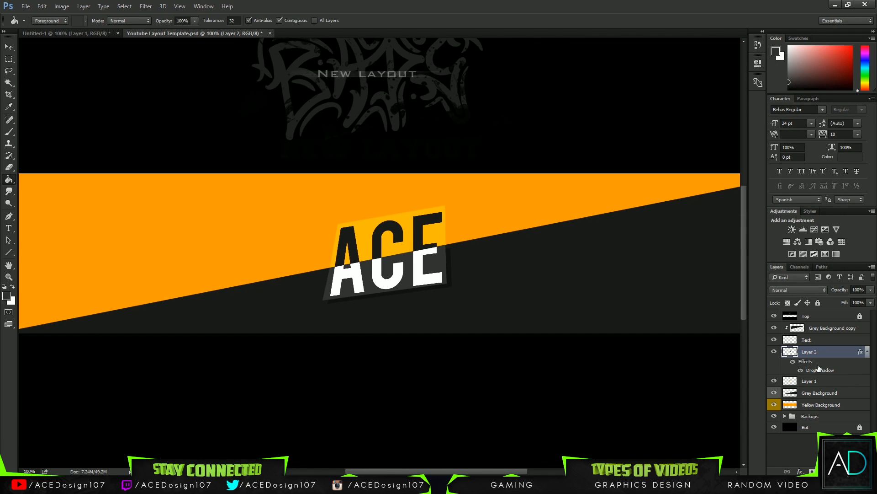
right_click(827, 380)
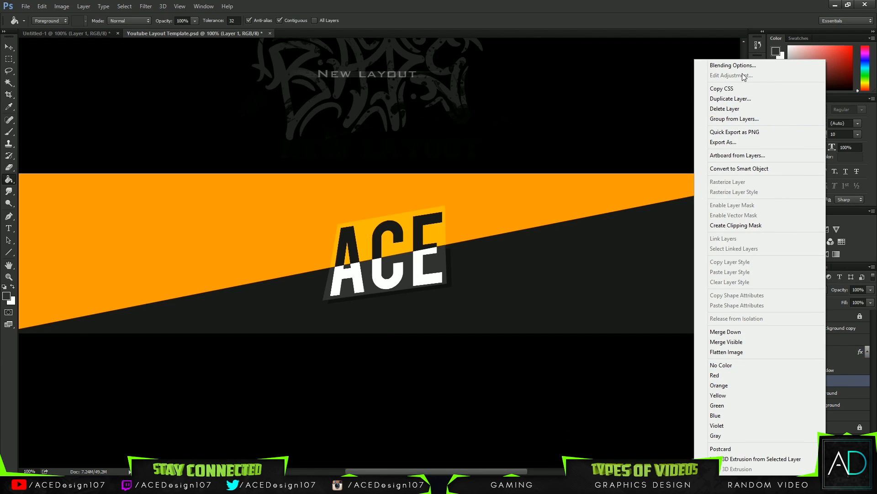
key("Escape")
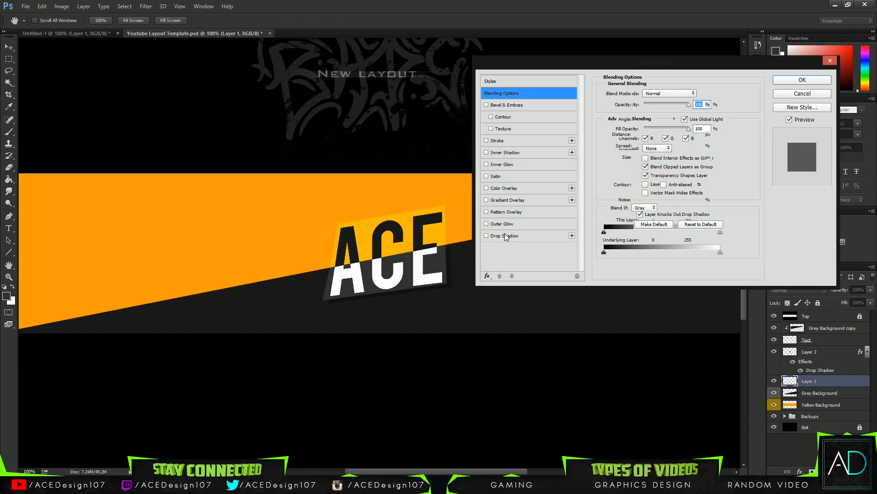
left_click(505, 234)
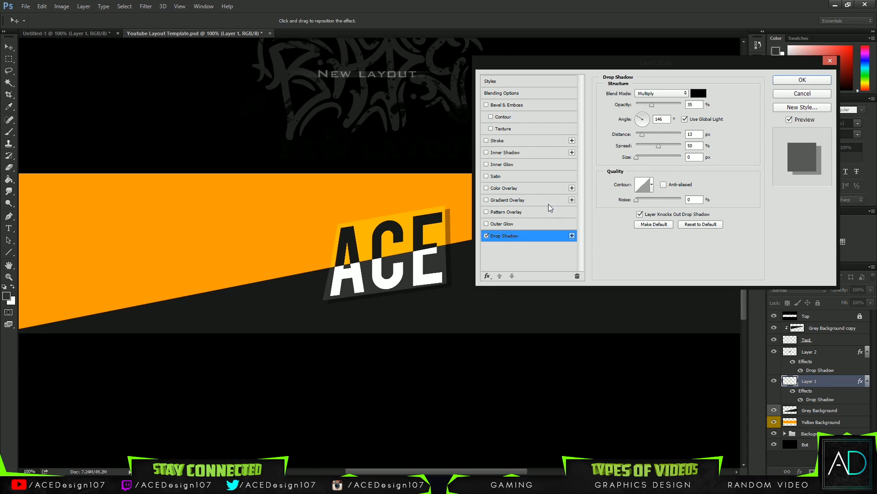
left_click(802, 80)
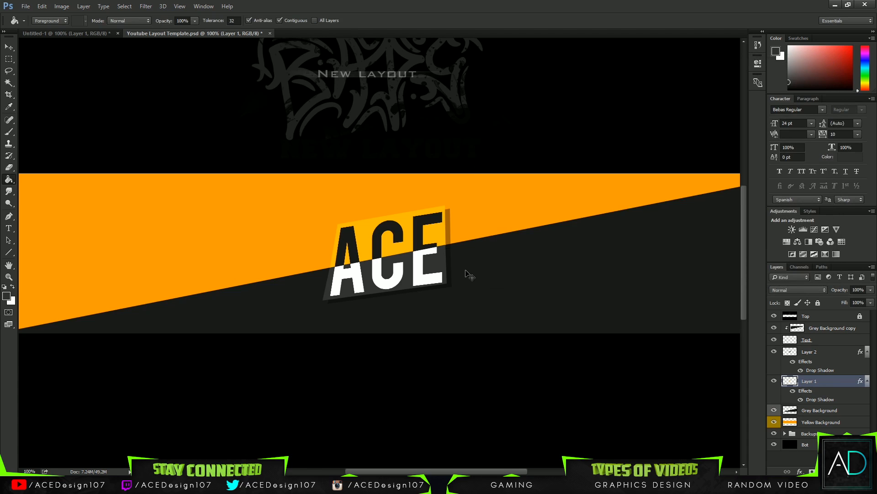
Try merging Layer 2 into Layer 1, and undo the merge.
key("ctrl+plus")
key("ctrl+plus")
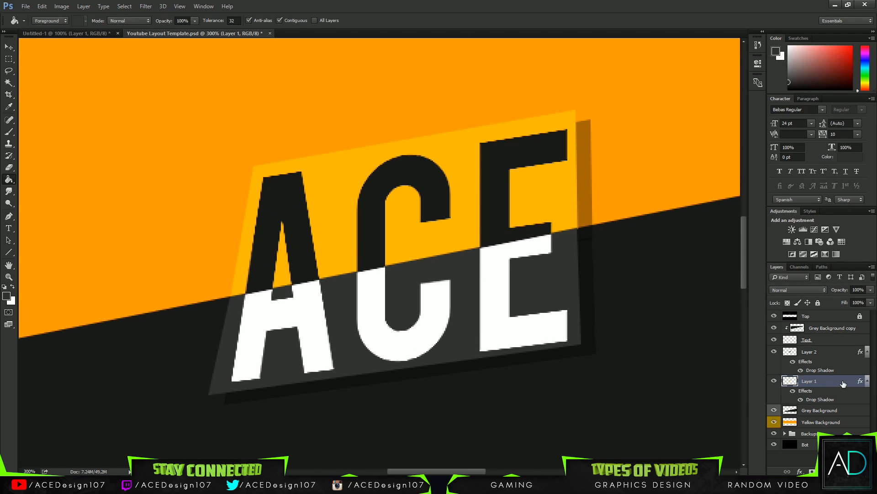
left_click(831, 352)
key("Delete")
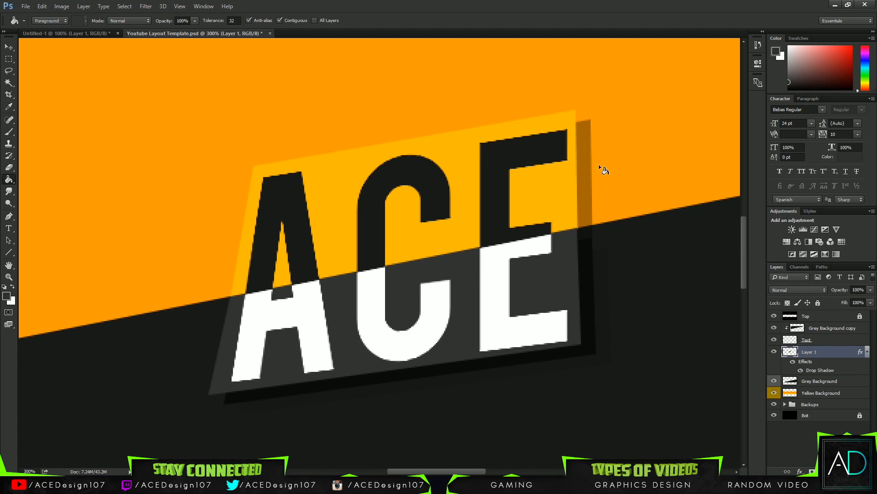
key("ctrl+z")
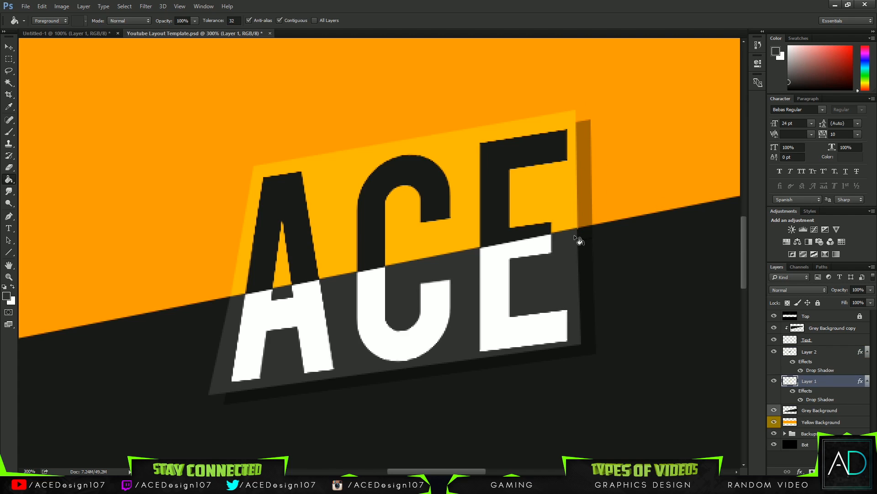
Draw a closed four-point Pen path around the shadow beside the E, above the diagonal edge.
key("p")
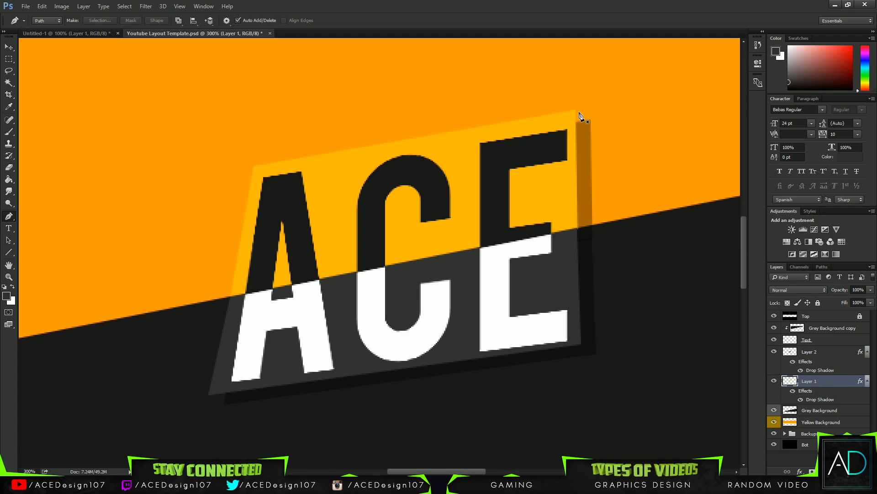
scroll(581, 224, "down", 1)
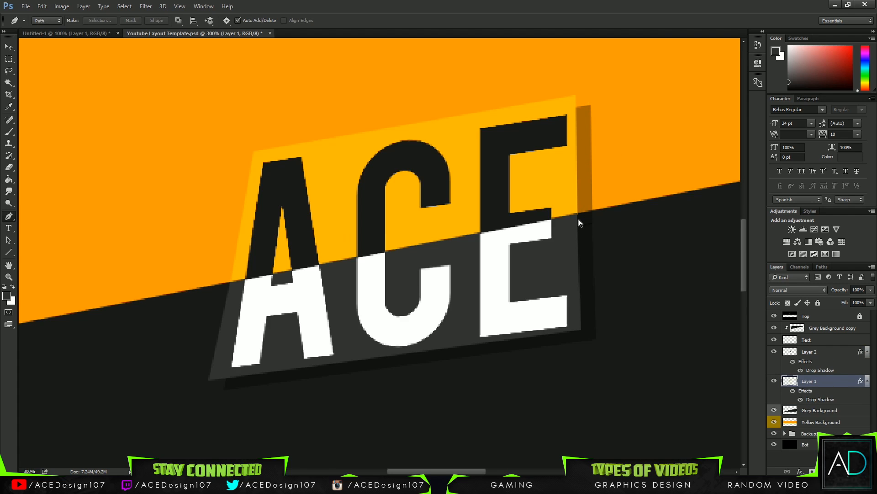
scroll(580, 220, "up", 1)
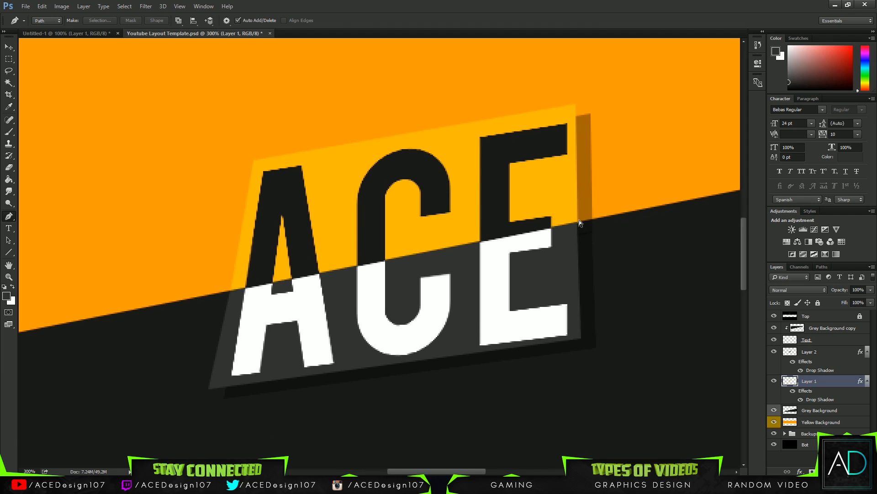
key("ctrl+plus")
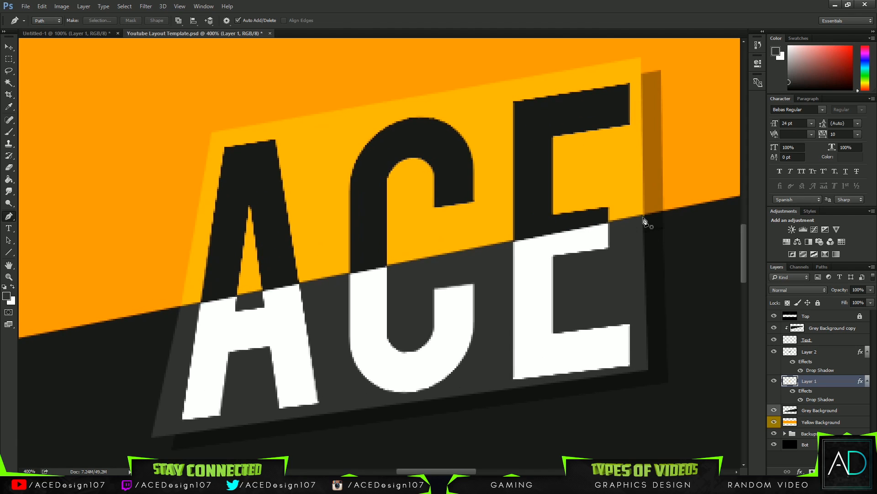
left_click(641, 52)
left_click(643, 218)
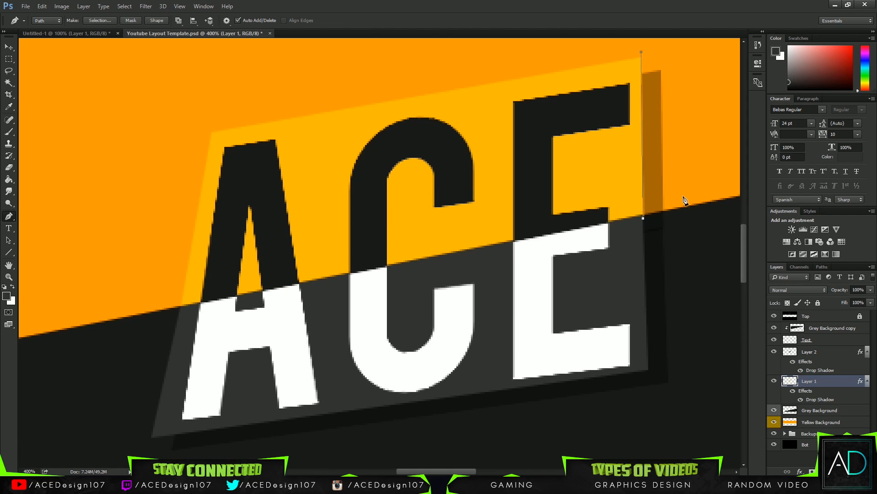
left_click(687, 196)
left_click(694, 59)
left_click(642, 52)
Convert the path around the shadow into a selection, try to delete its contents on Layer 1, and deselect.
right_click(663, 80)
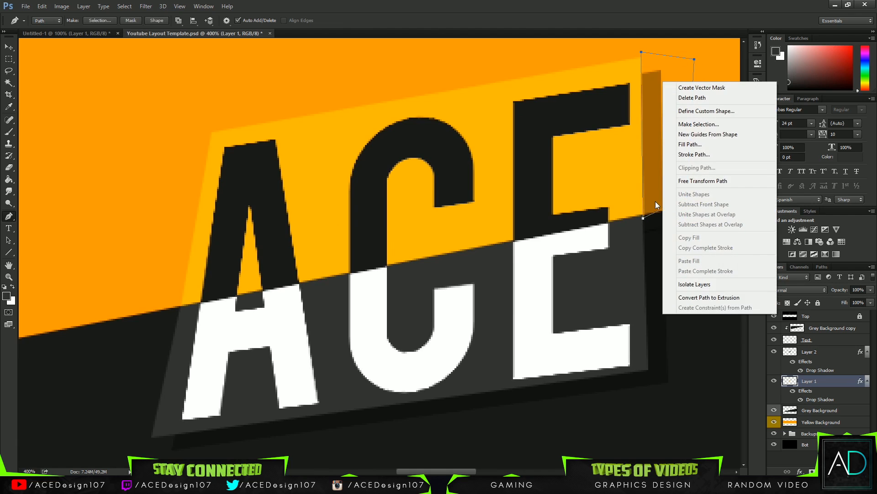
left_click(691, 130)
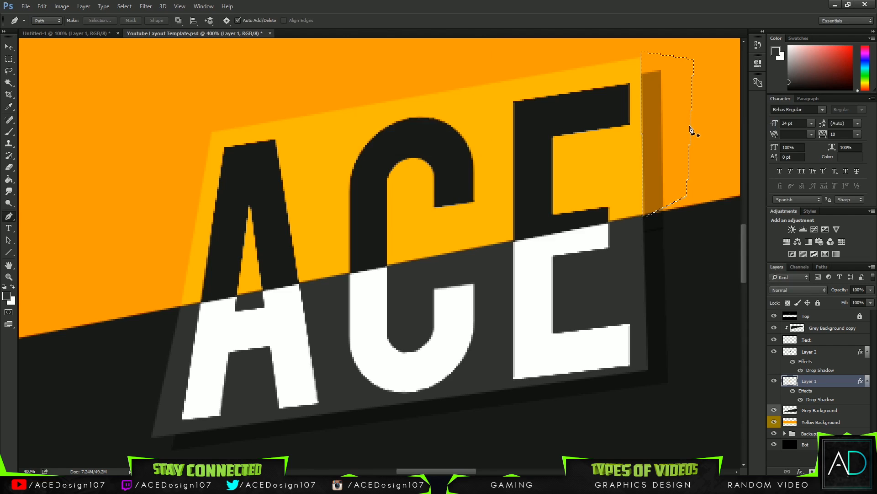
key("Delete")
key("ctrl+d")
Compare the ACE lettering and its shadow with the lettering on the reference banner.
key("ctrl+0")
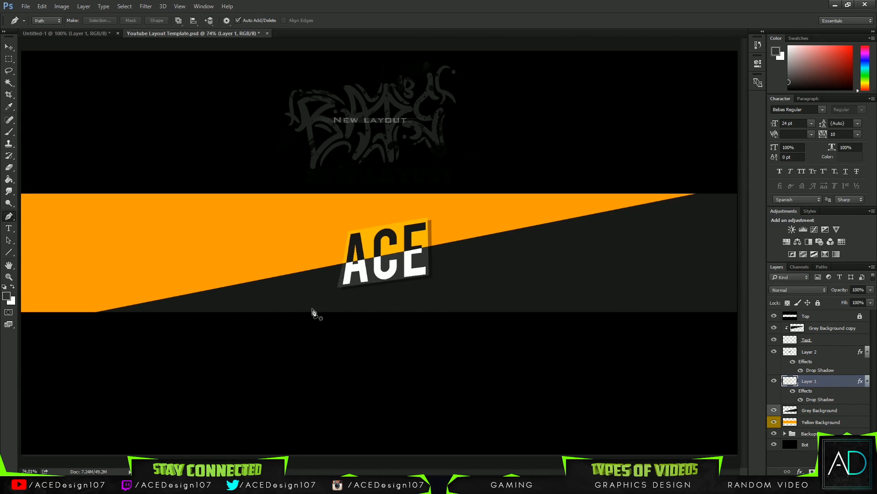
left_click(78, 33)
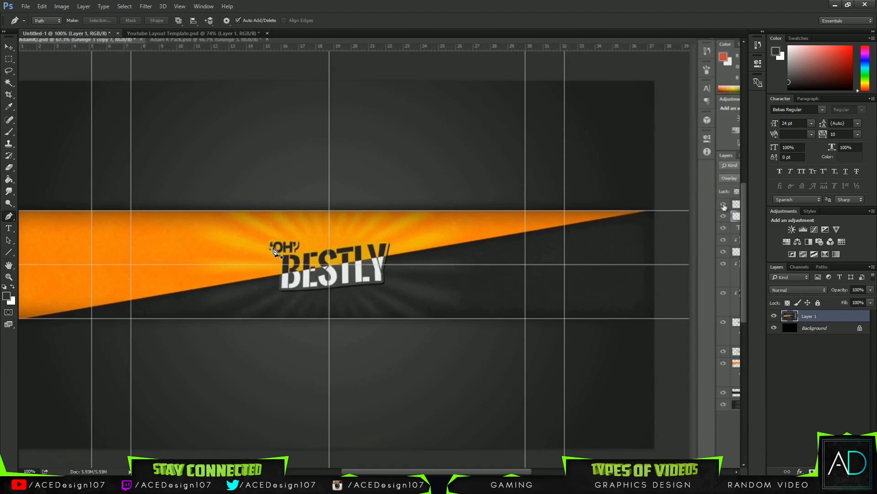
left_click(165, 33)
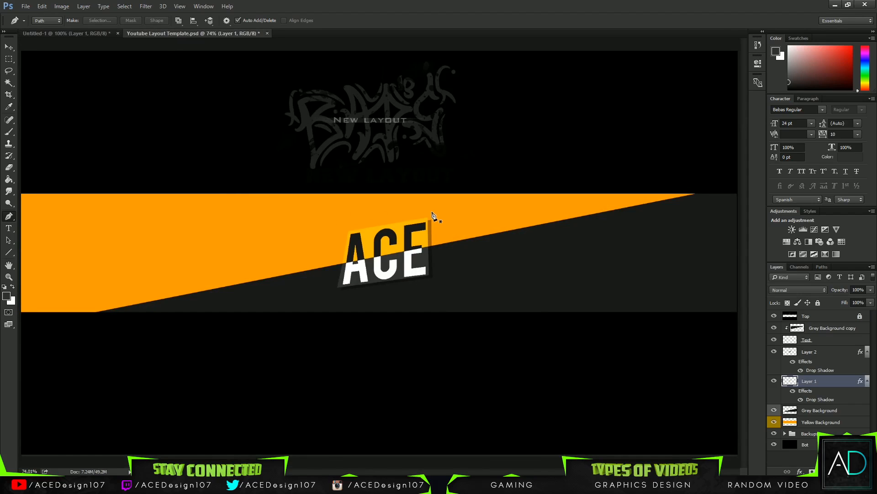
key("ctrl+plus")
key("ctrl+plus")
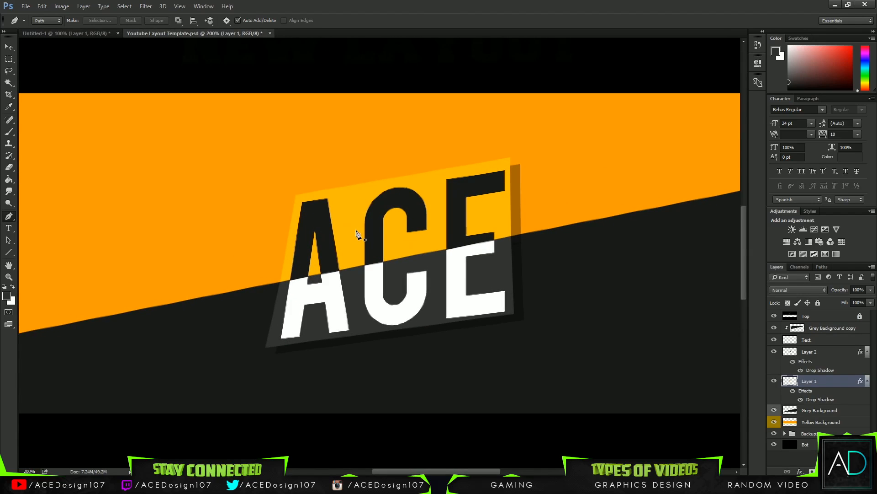
left_click(78, 34)
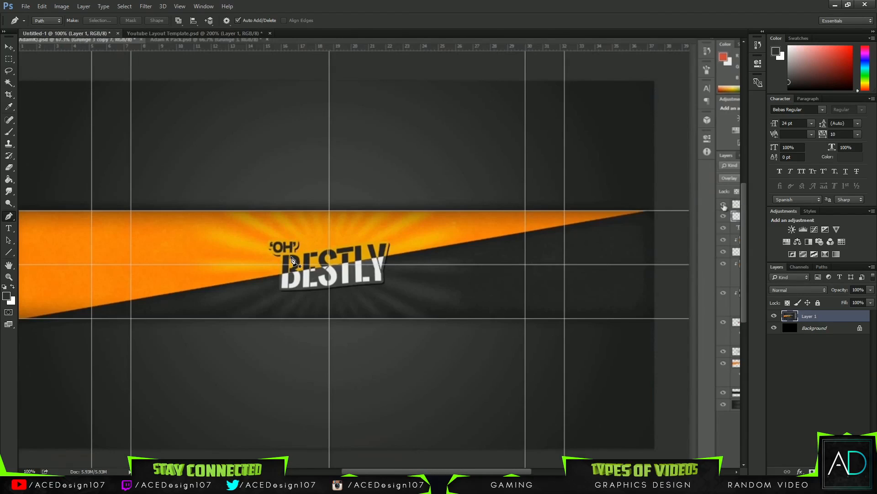
key("ctrl+plus")
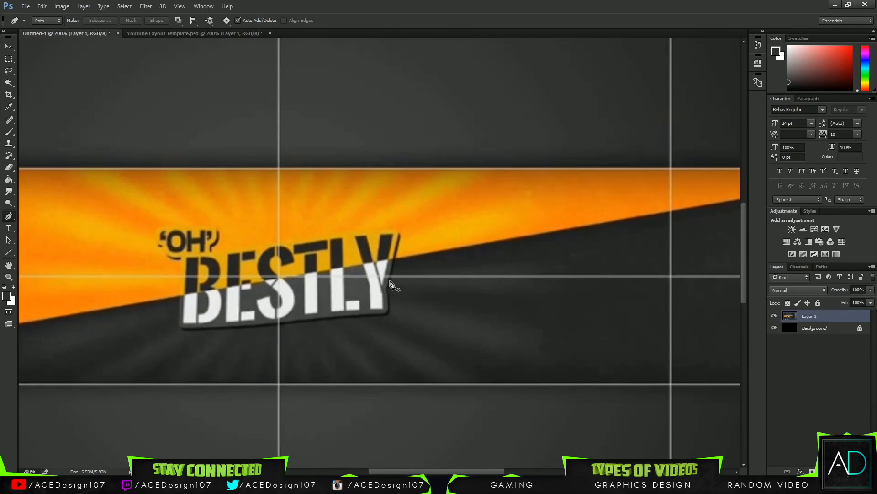
left_click(224, 34)
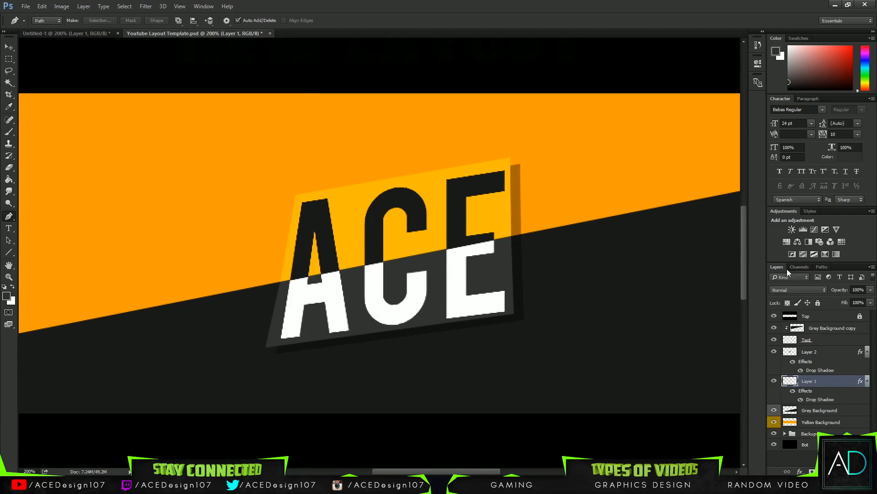
Collapse the effects lists of Layer 2 and Layer 1.
left_click(867, 355)
left_click(867, 364)
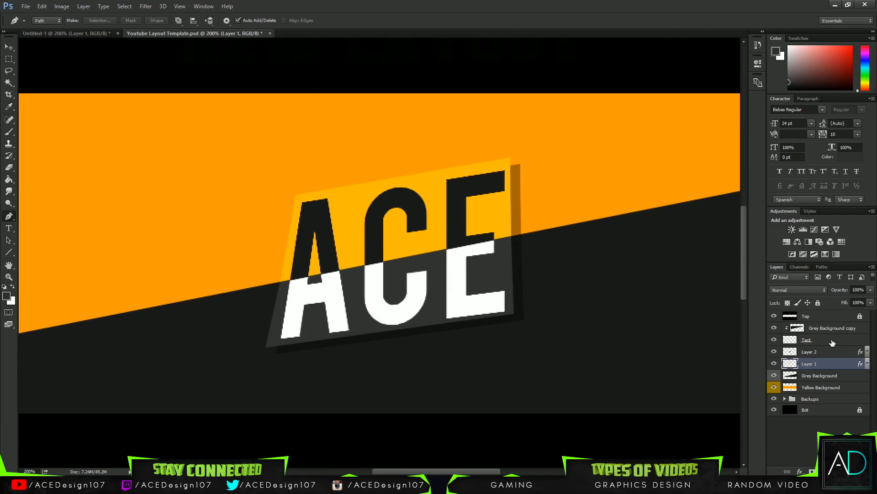
Duplicate the Text layer.
left_click(818, 340)
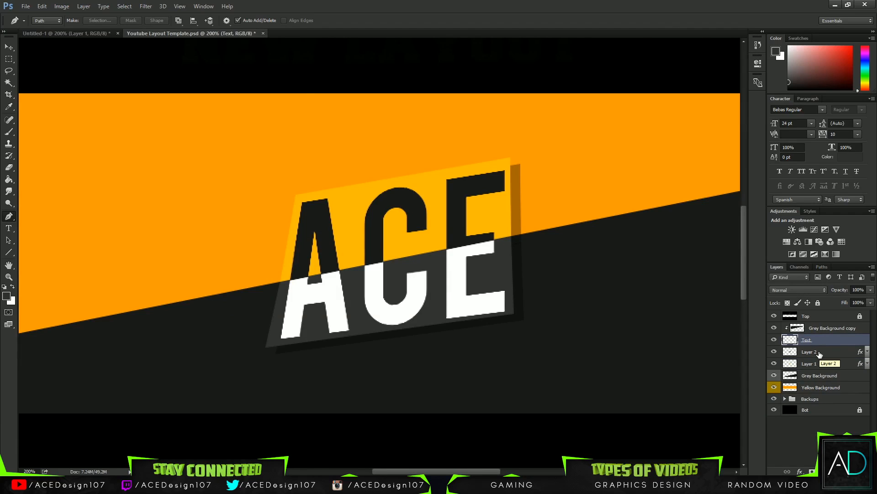
key("ctrl+j")
left_click_drag(829, 341, 788, 409)
left_click(785, 399)
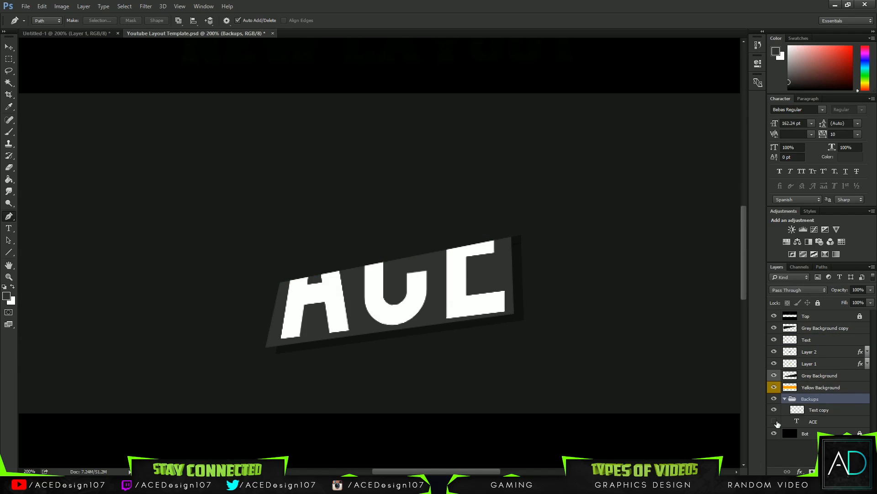
key("ctrl+z")
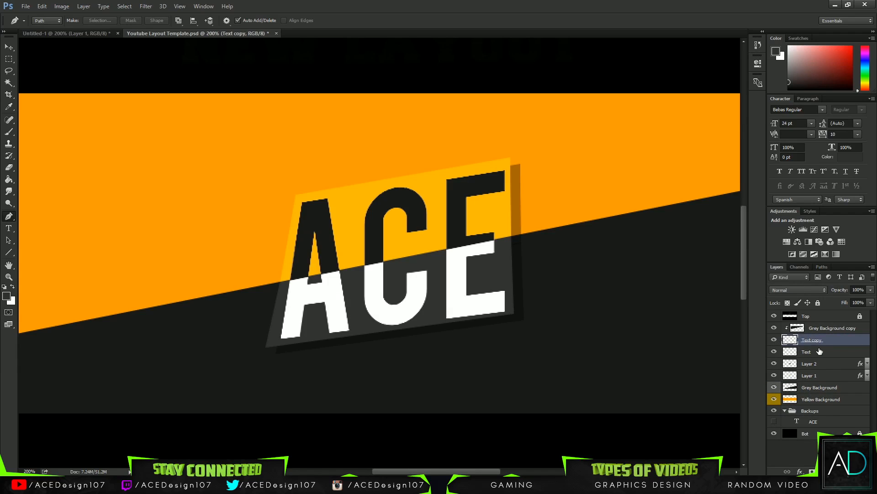
Store the original Text layer hidden in the Backups group, collapse the group, and select the Text copy layer.
left_click(829, 352)
left_click_drag(829, 354, 824, 412)
left_click(793, 399)
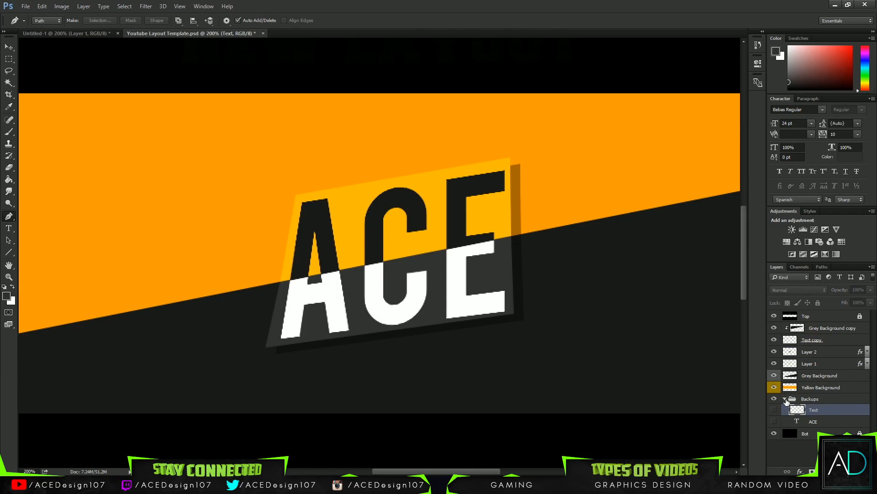
left_click(785, 398)
left_click(813, 341)
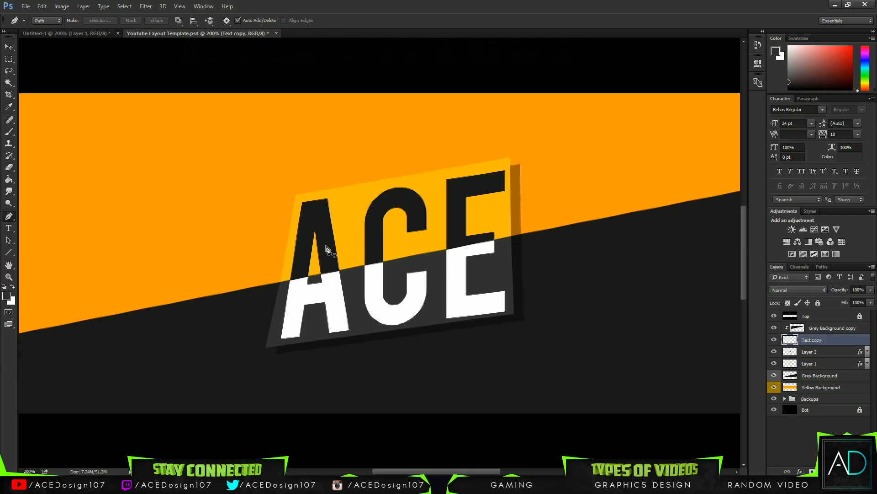
Check the lettering on the reference banner and draw a very narrow vertical Pen path through the middle of the C.
left_click(65, 33)
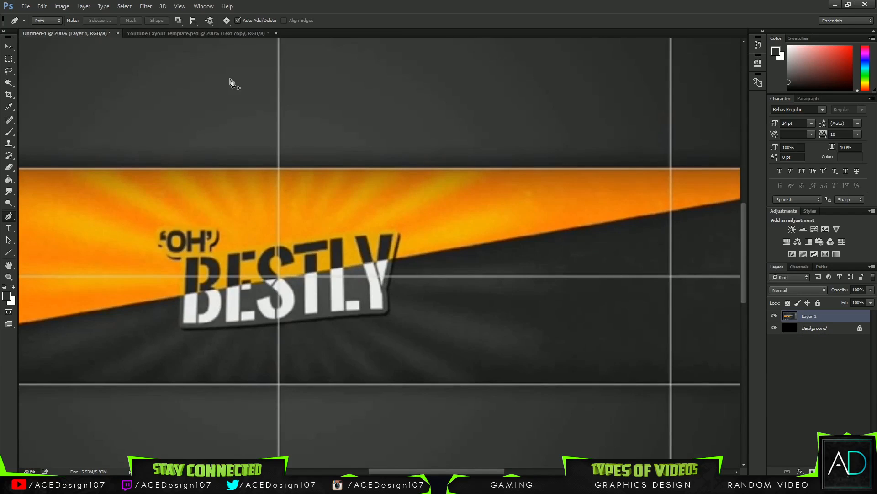
left_click(183, 32)
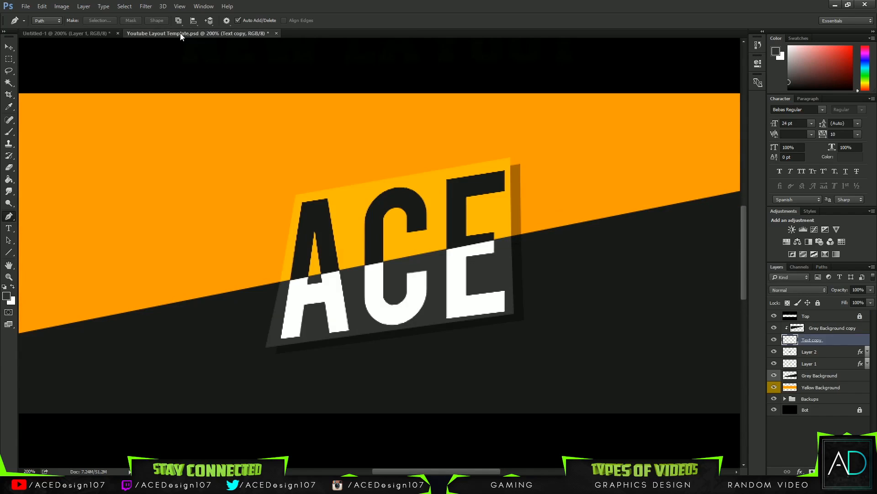
left_click(397, 181)
left_click(398, 342, "shift")
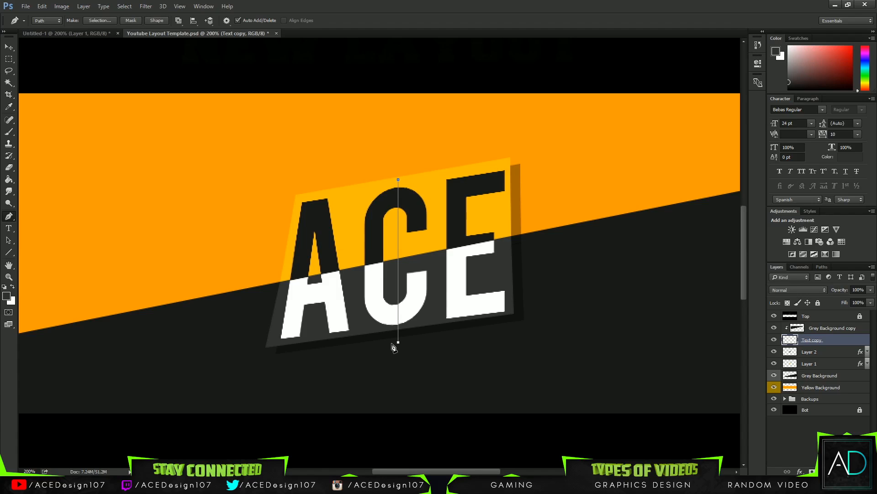
key("ctrl+z")
left_click(392, 343)
key("ctrl+z")
left_click(398, 343, "shift")
left_click(397, 181)
Try to cut the C on Text copy by deleting a selection made from the path, and undo back to the open path.
right_click(396, 192)
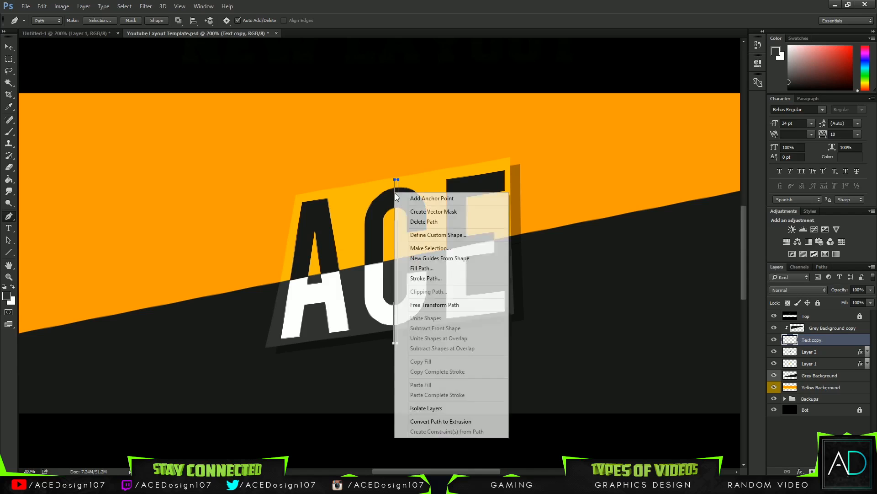
left_click(430, 248)
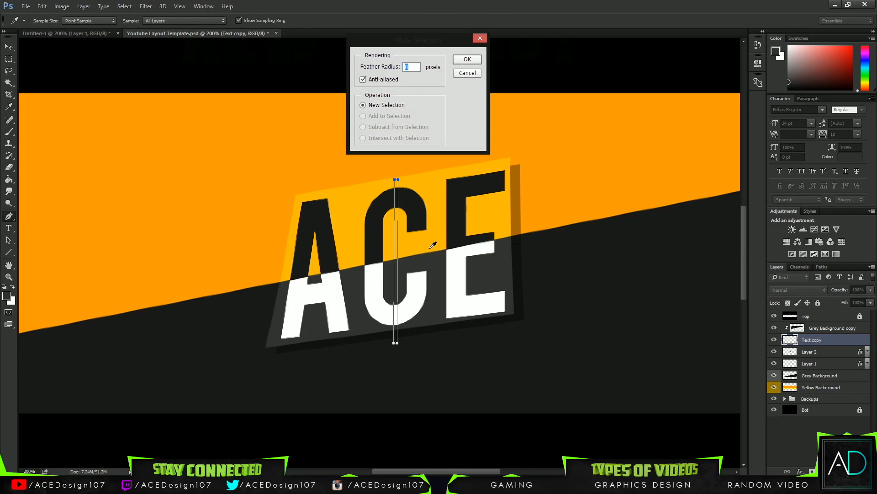
key("Return")
key("Delete")
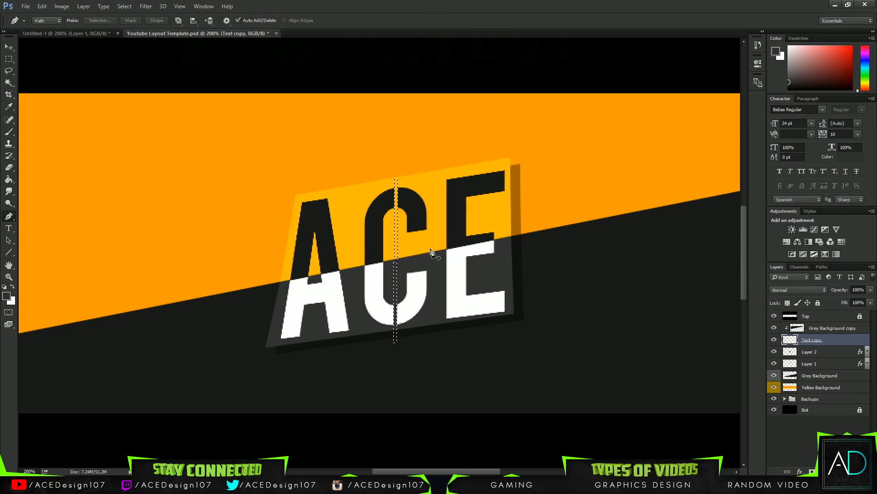
key("ctrl+d")
key("ctrl+z")
key("ctrl+alt+z")
key("ctrl+alt+z")
key("ctrl+alt+z")
key("ctrl+alt+z")
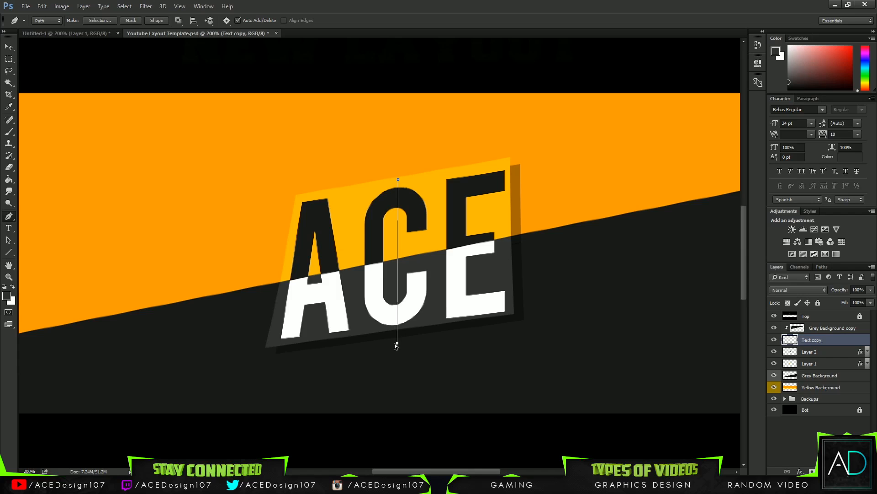
Close the narrow path through the C, convert it into a selection, delete its contents on Text copy, and deselect.
key("ctrl+plus")
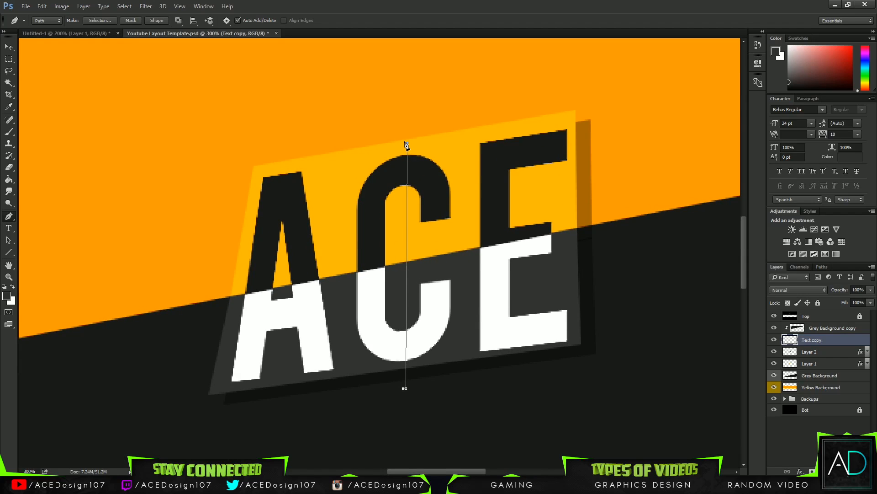
left_click(407, 145)
right_click(405, 168)
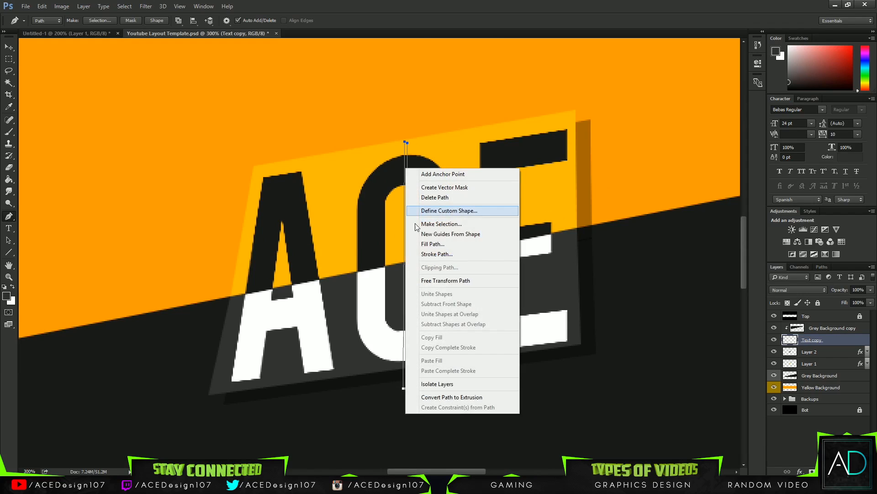
left_click(423, 223)
key("Return")
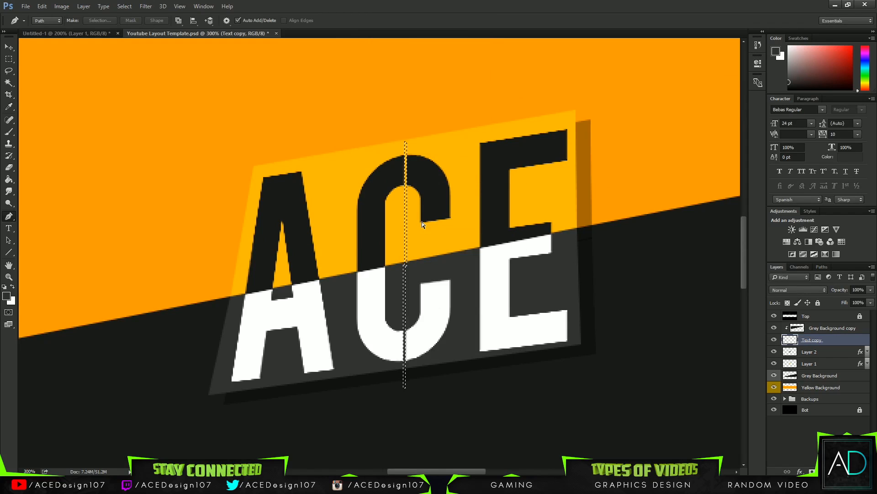
key("Delete")
key("ctrl+d")
Cut a thin slanted gap through the E's stem along the lower edge of its top bar, using a Pen path selection.
key("p")
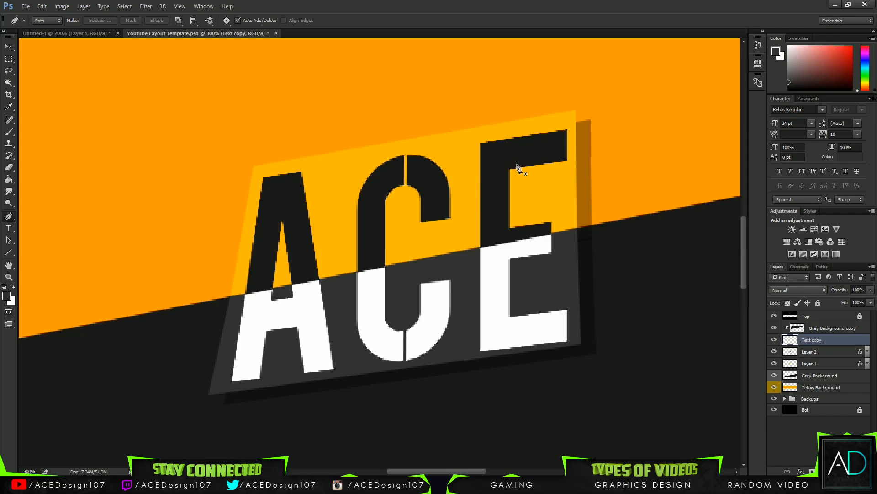
left_click(569, 159)
left_click(457, 177)
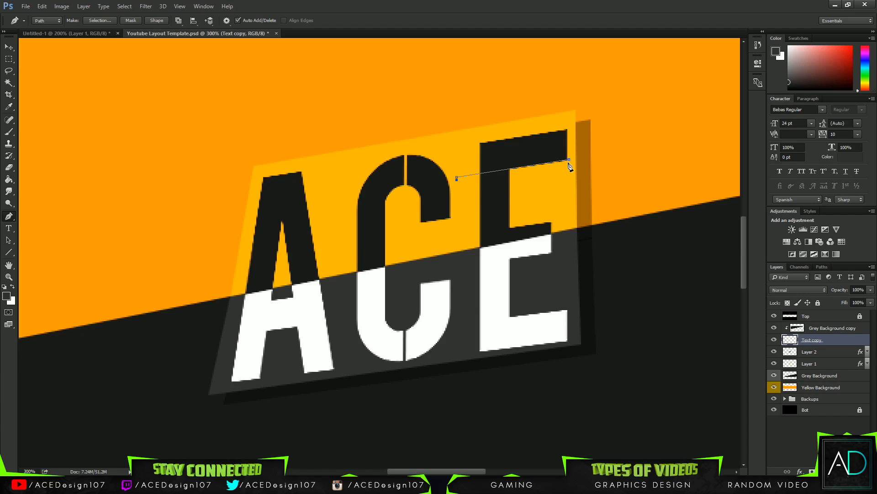
right_click(553, 163)
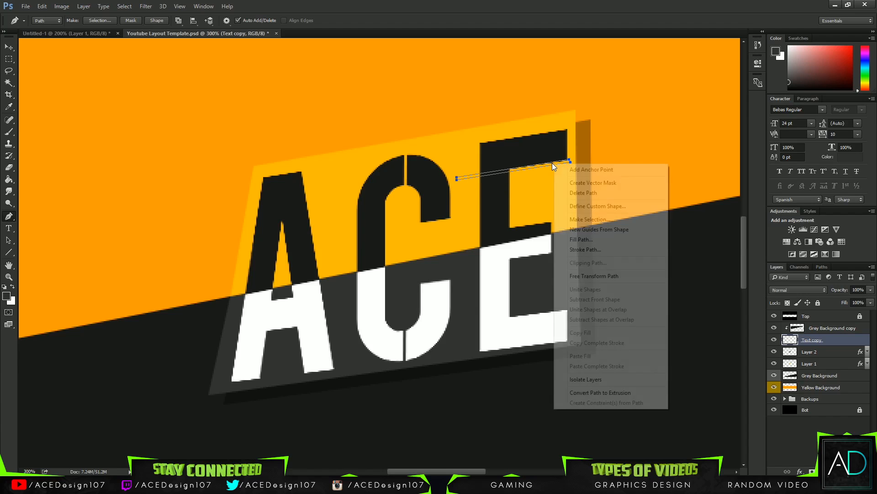
left_click(580, 222)
key("Delete")
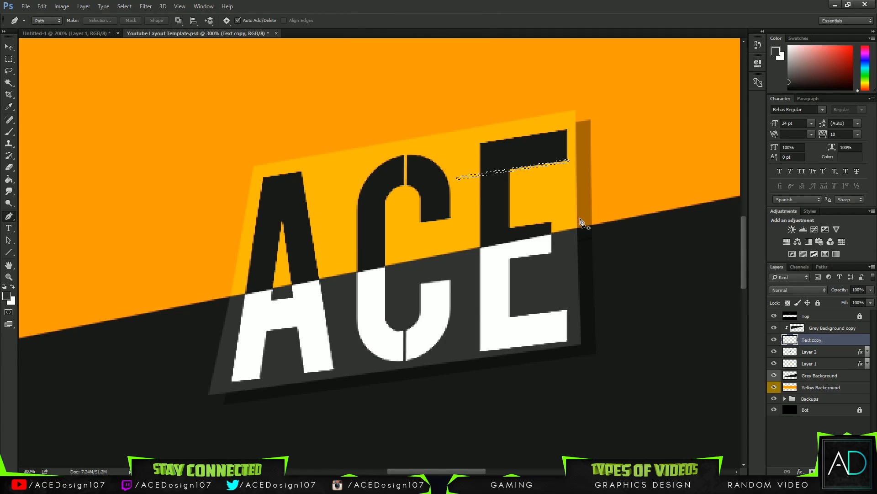
key("ctrl+d")
Cut a matching thin slanted gap through the E's stem along the upper edge of its bottom bar, using a Pen path selection.
left_click(566, 305)
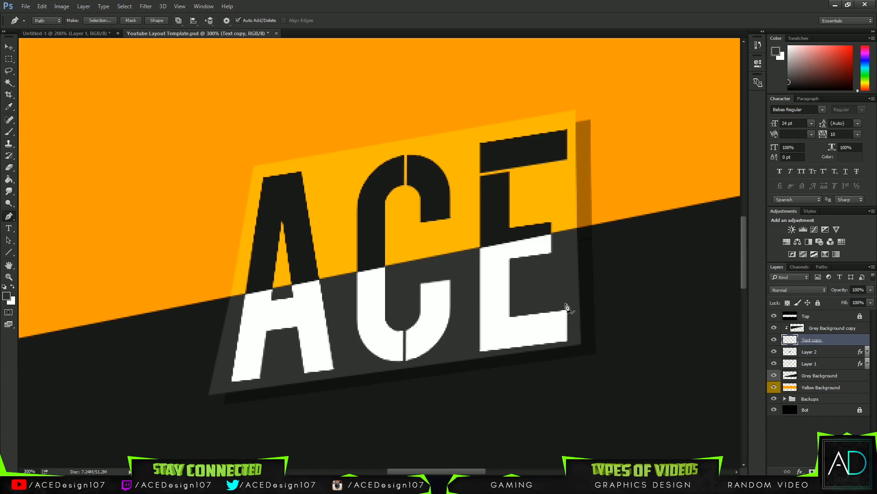
left_click(567, 309)
left_click(476, 320)
right_click(543, 308)
left_click(575, 120)
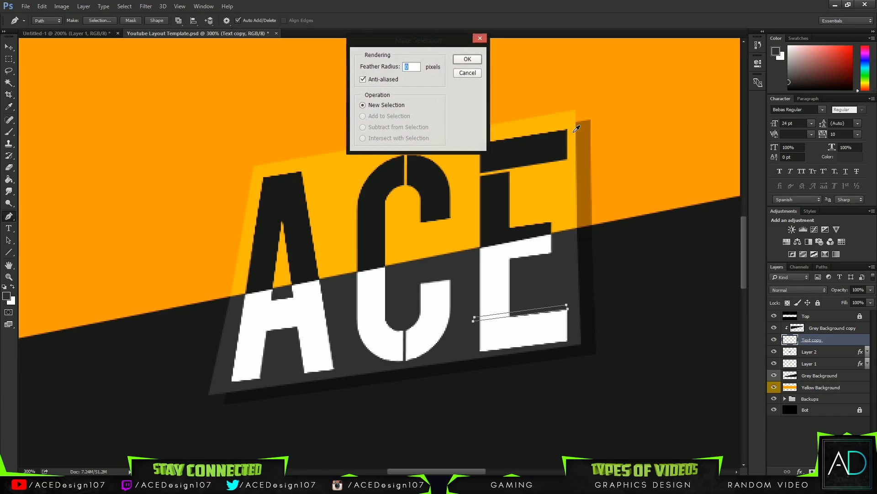
key("Return")
key("Delete")
key("ctrl+d")
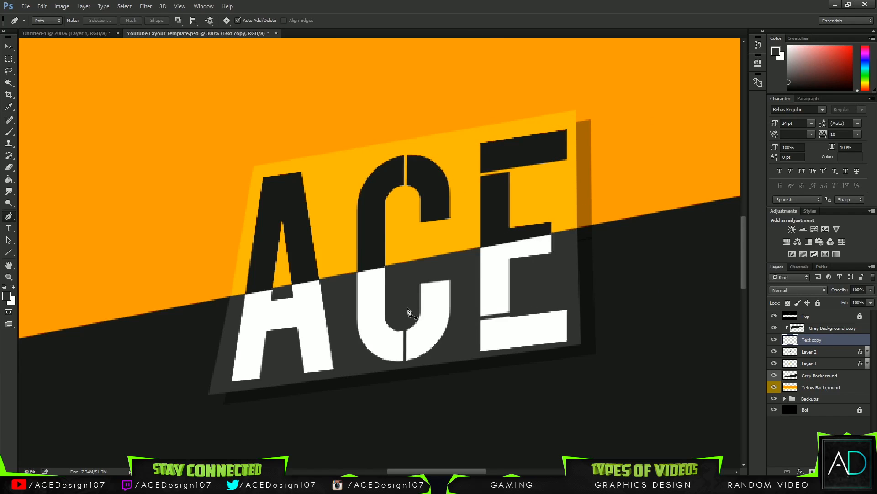
Cut a thin gap from the top of the A down to its inner opening, using a Pen path selection on Text copy.
left_click(8, 228)
key("p")
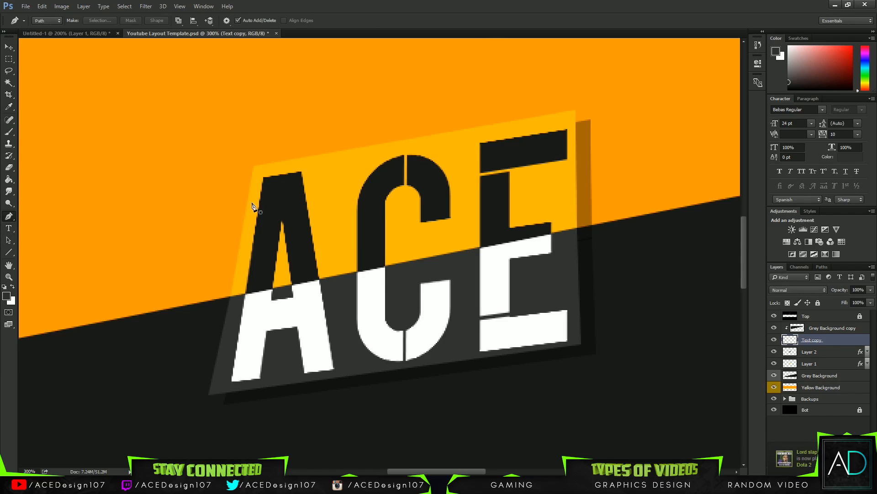
left_click(281, 225)
left_click(279, 169)
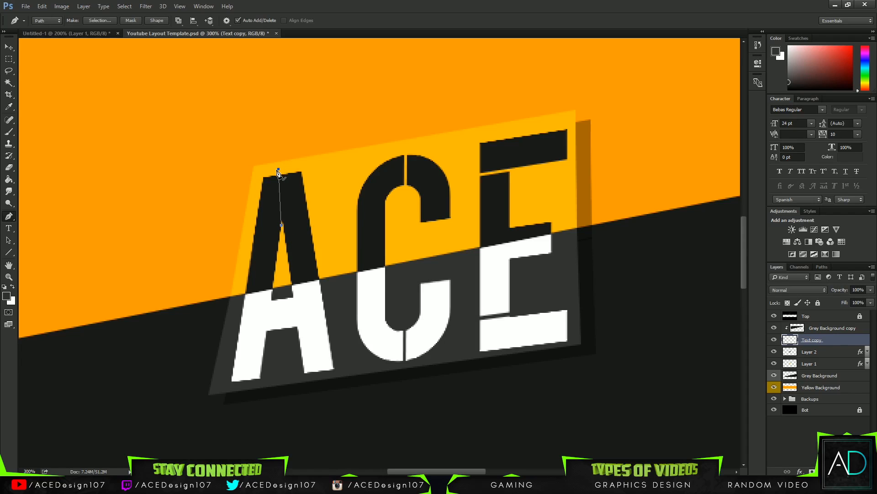
left_click(281, 225)
right_click(283, 227)
left_click(302, 269)
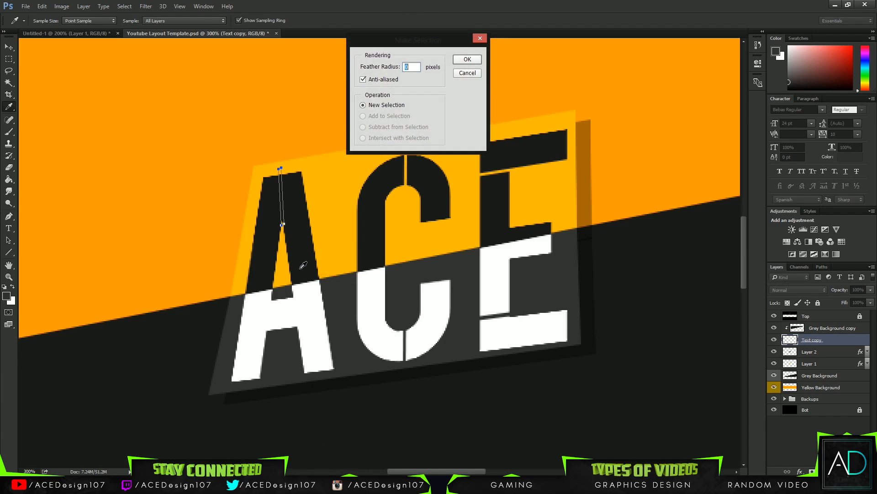
key("Return")
key("Delete")
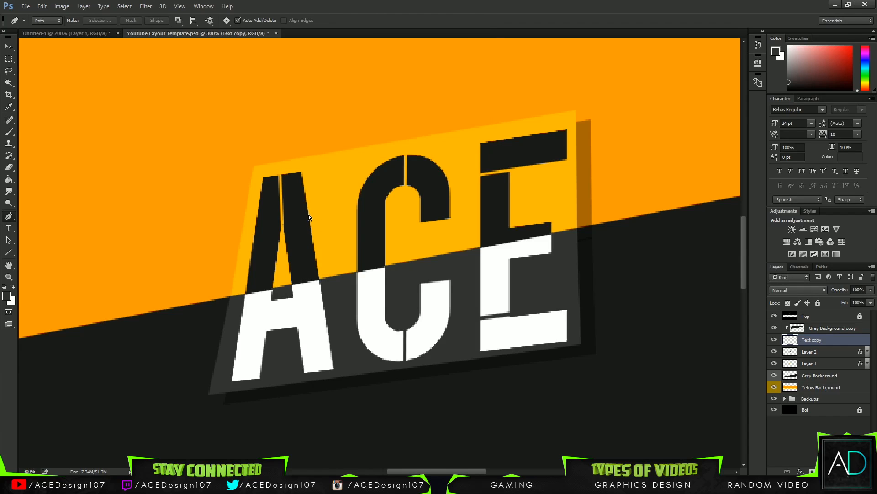
Add a Drop Shadow to the Text copy layer with a distance of 4 px and a spread of 44%.
key("ctrl+minus")
key("ctrl+minus")
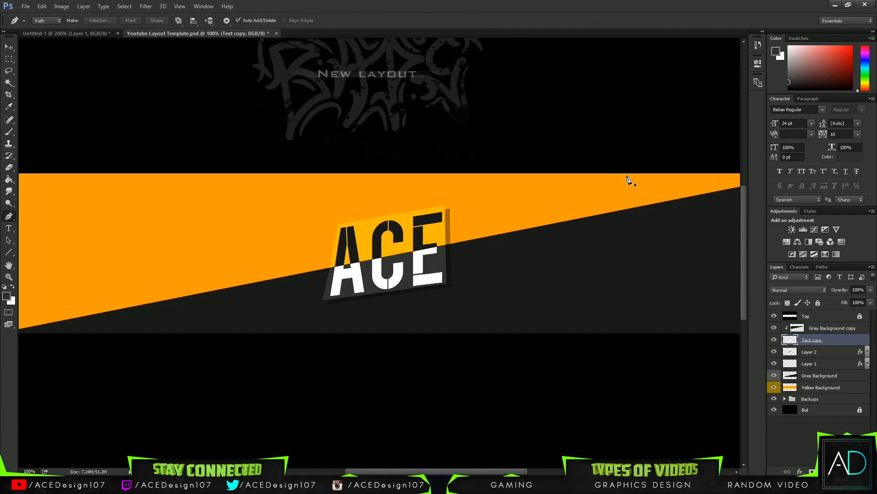
key("ctrl+plus")
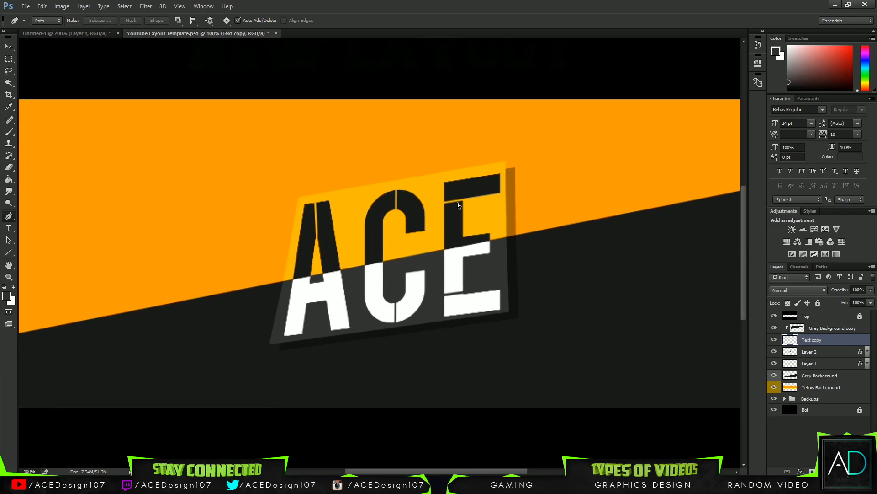
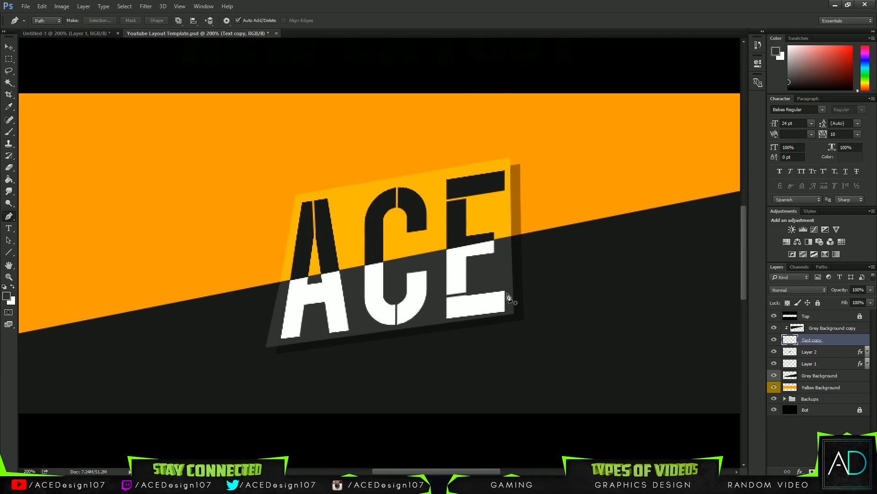
key("ctrl+minus")
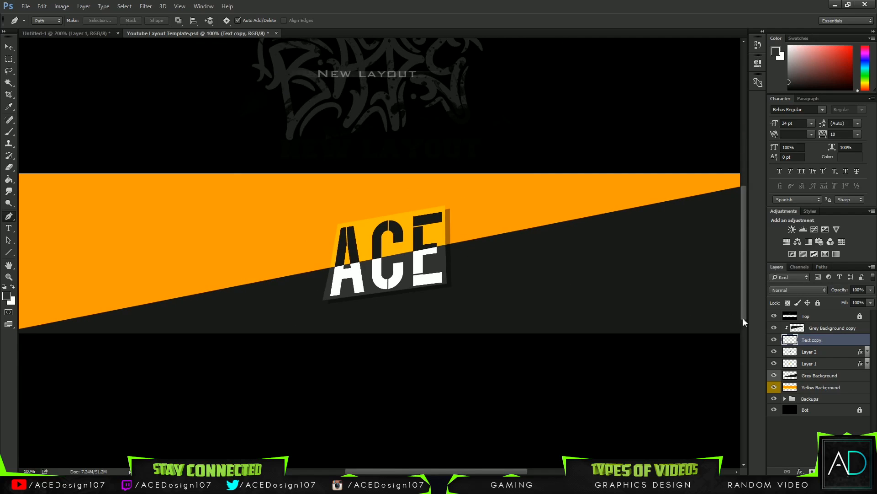
right_click(826, 345)
left_click(727, 65)
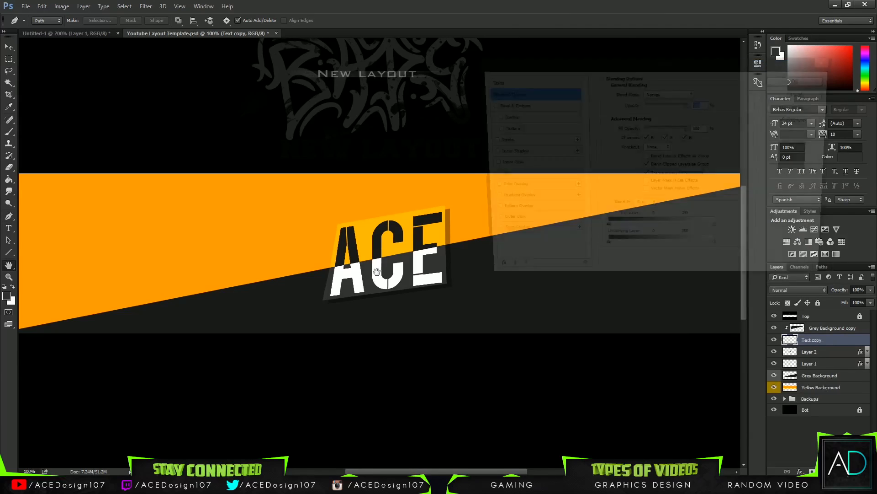
left_click(503, 235)
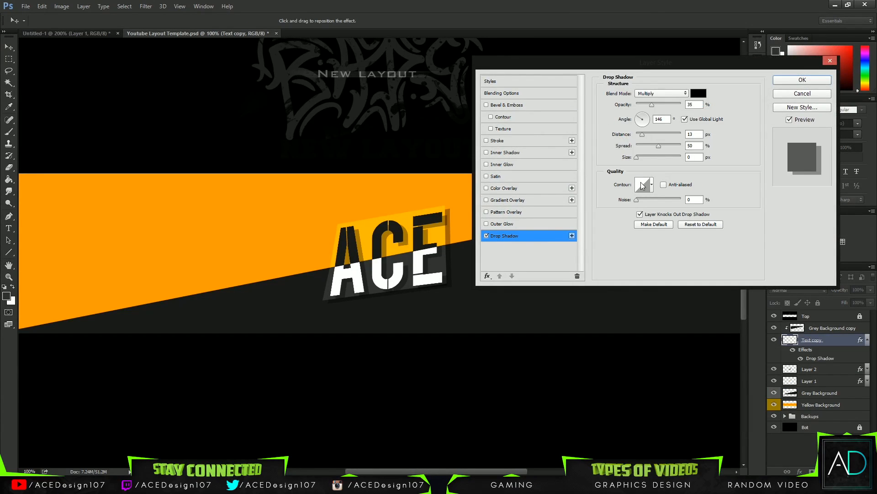
left_click(673, 145)
left_click_drag(643, 135, 639, 138)
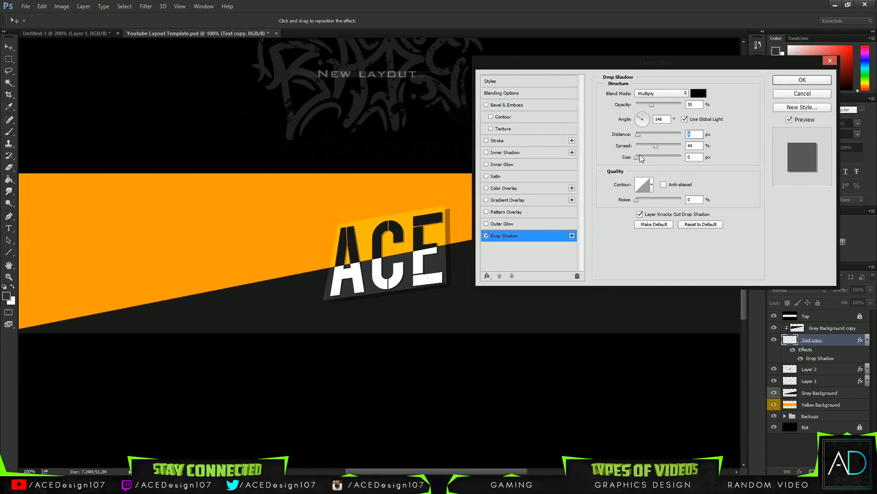
left_click_drag(640, 156, 638, 158)
Try Color Overlay, Stroke and Inner Glow effects on the Text copy layer, switching each one off again.
left_click(501, 188)
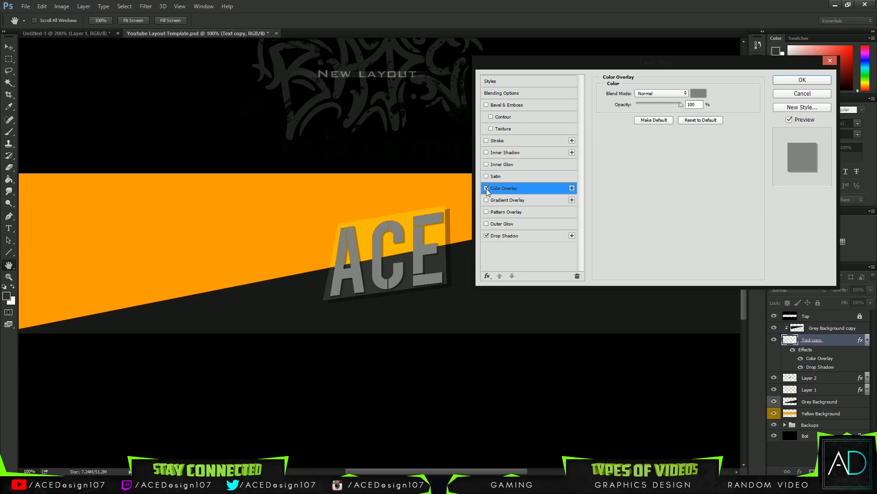
left_click(487, 188)
left_click(497, 140)
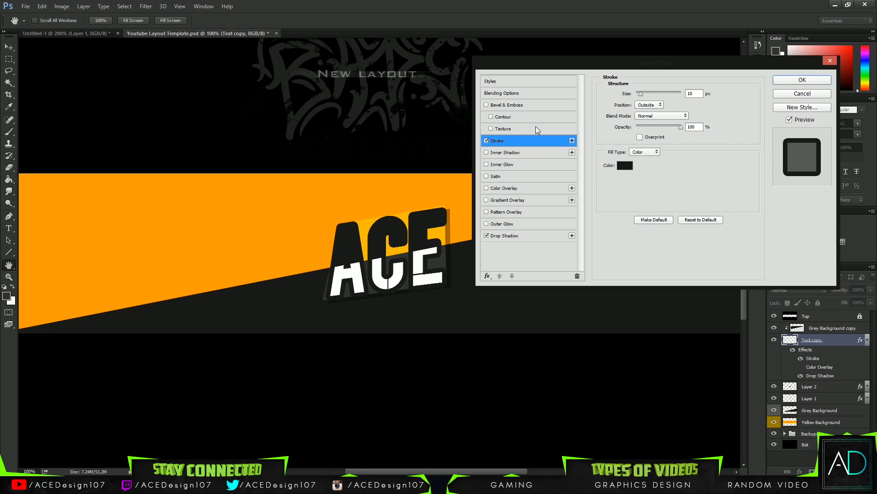
left_click(486, 141)
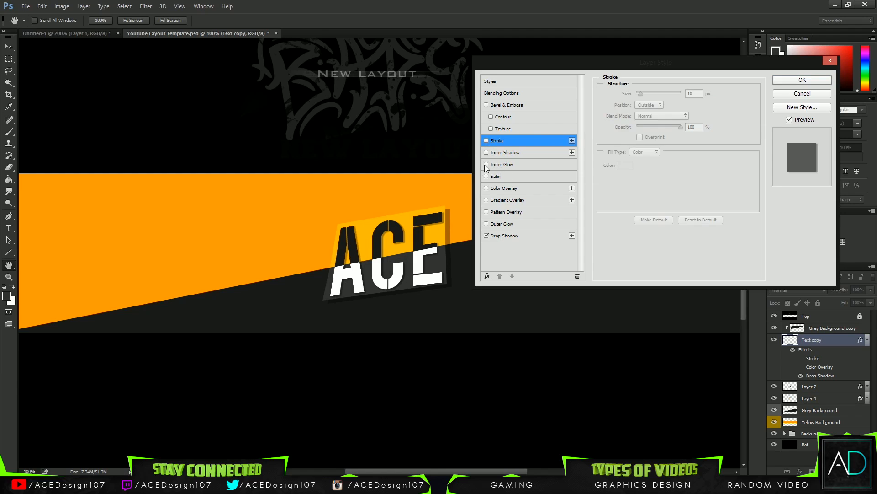
left_click(502, 165)
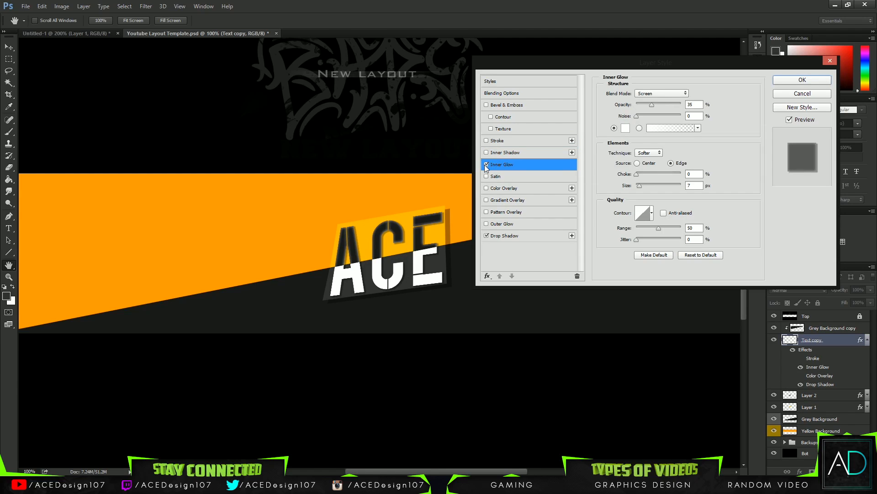
left_click(486, 165)
Apply the layer style to Text copy and collapse the layer's effects list.
left_click(791, 81)
key("p")
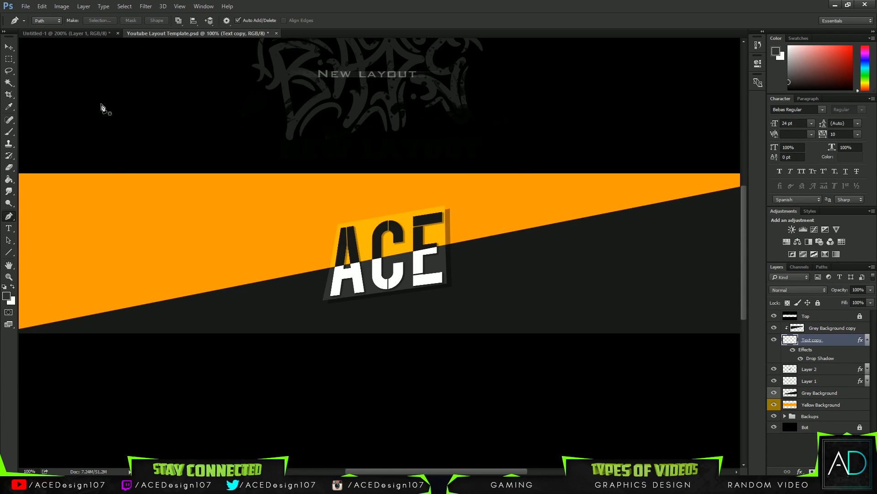
left_click(78, 33)
left_click(184, 33)
left_click(860, 340)
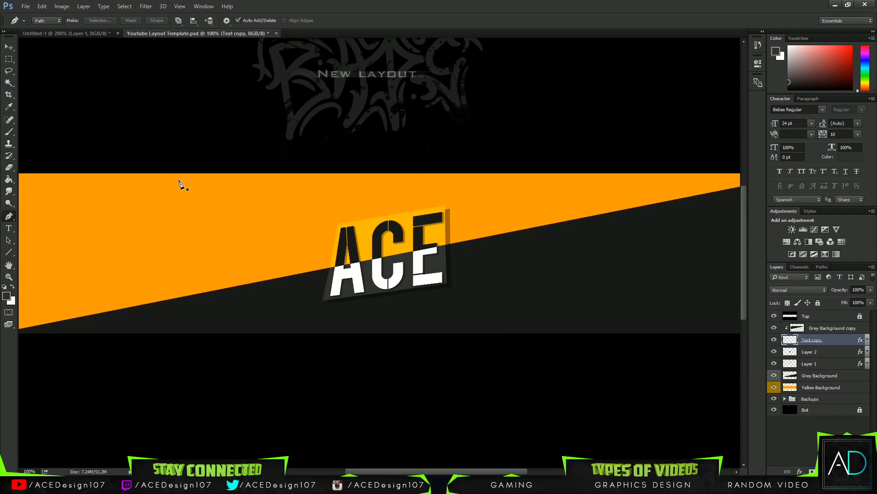
Copy texture layer 2 from Banner Presets GFX PACK.psd into Youtube Layout Template.psd and clip it to Grey Background.
left_click(30, 5)
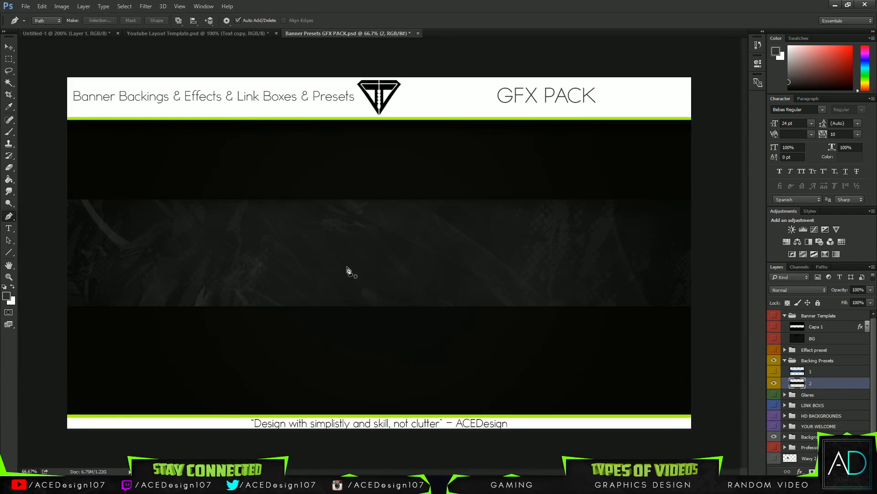
key("v")
left_click_drag(242, 226, 418, 194)
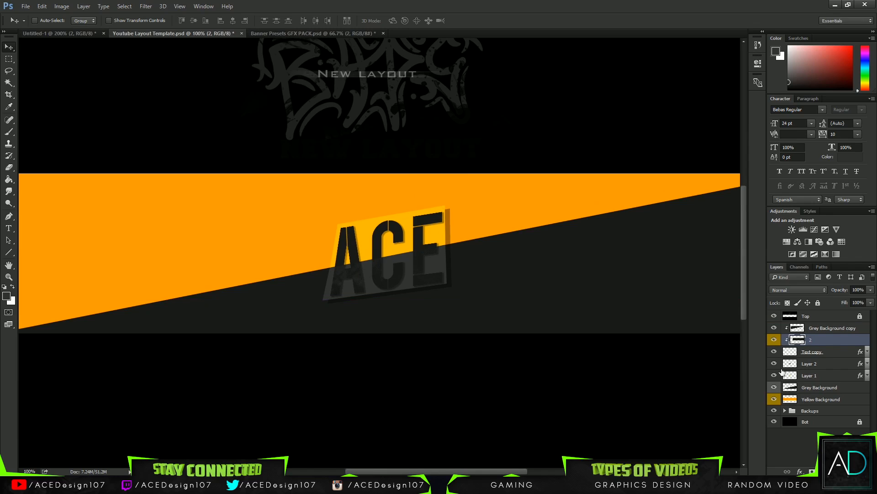
left_click_drag(836, 343, 831, 374)
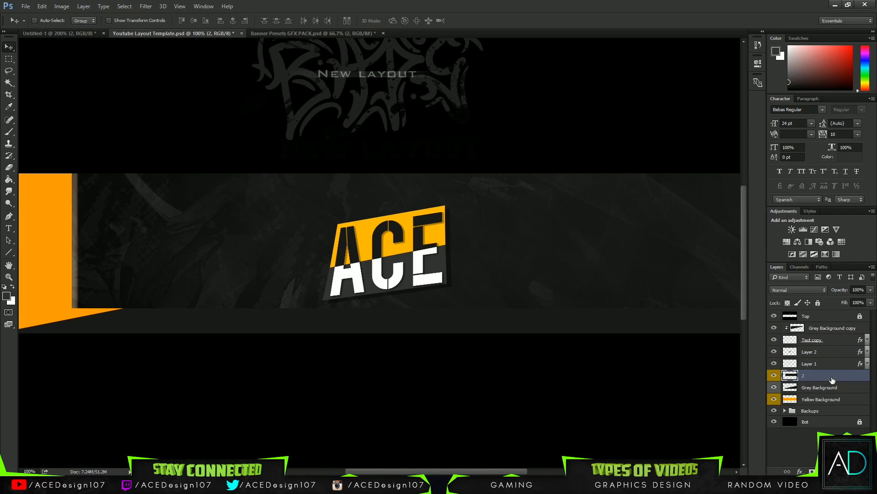
right_click(831, 375)
left_click(755, 226)
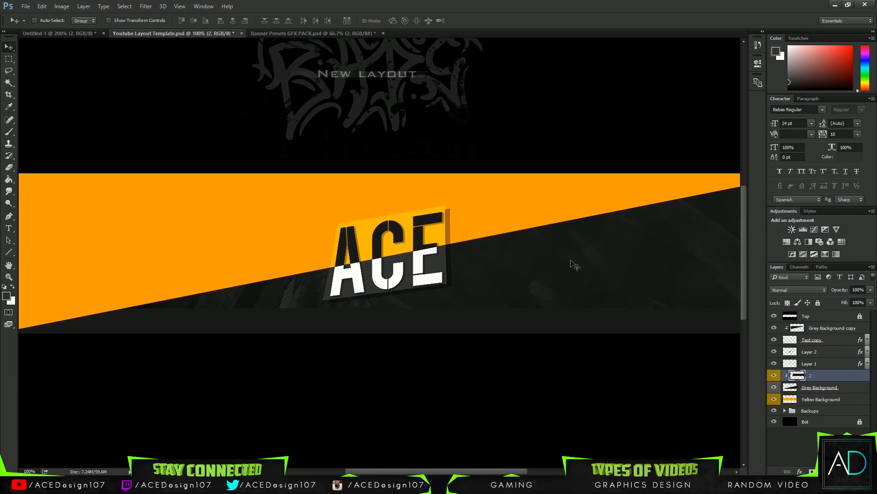
Scale texture layer 2 to about 108% and position it so it covers the whole banner strip.
left_click_drag(570, 263, 490, 301)
key("ctrl+minus")
key("ctrl+t")
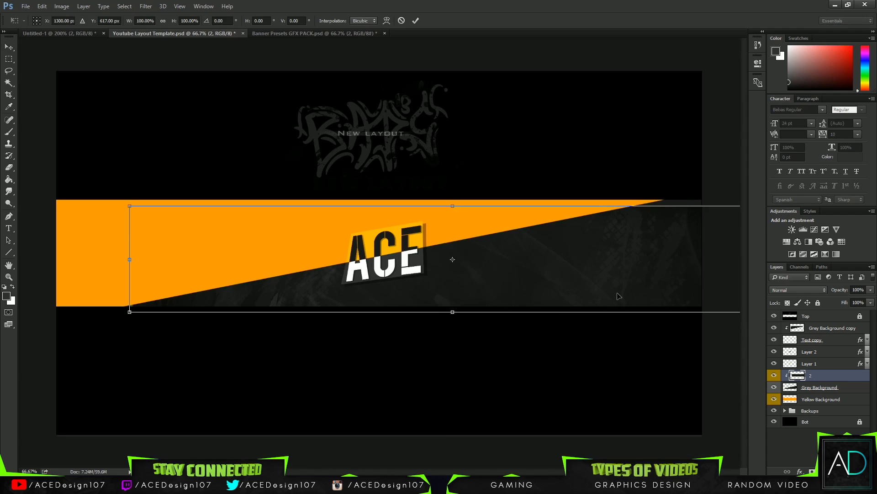
left_click_drag(565, 281, 390, 253)
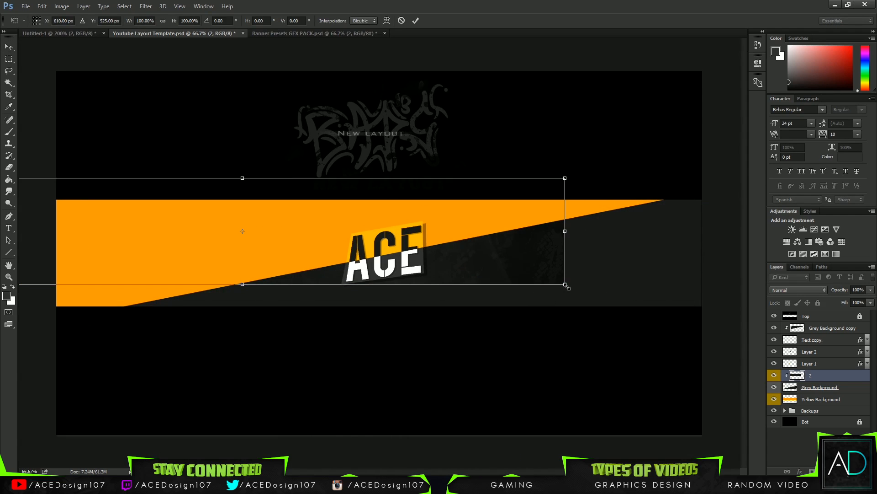
left_click_drag(565, 284, 668, 295)
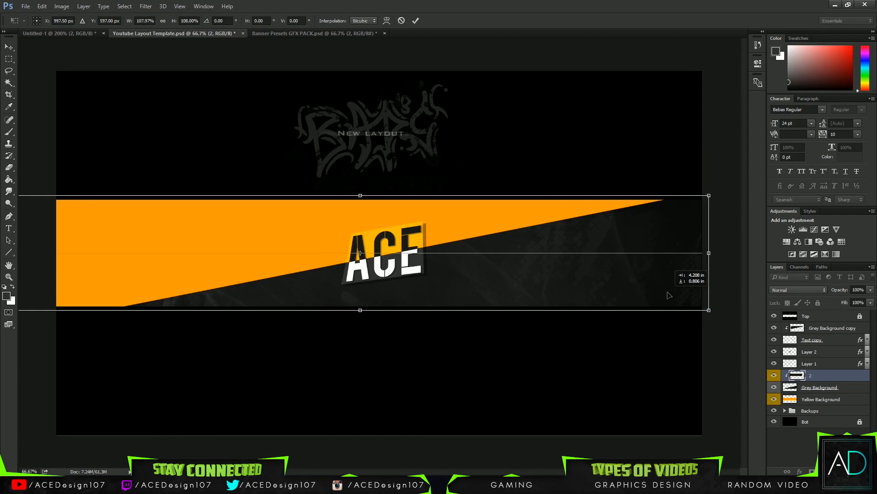
key("Return")
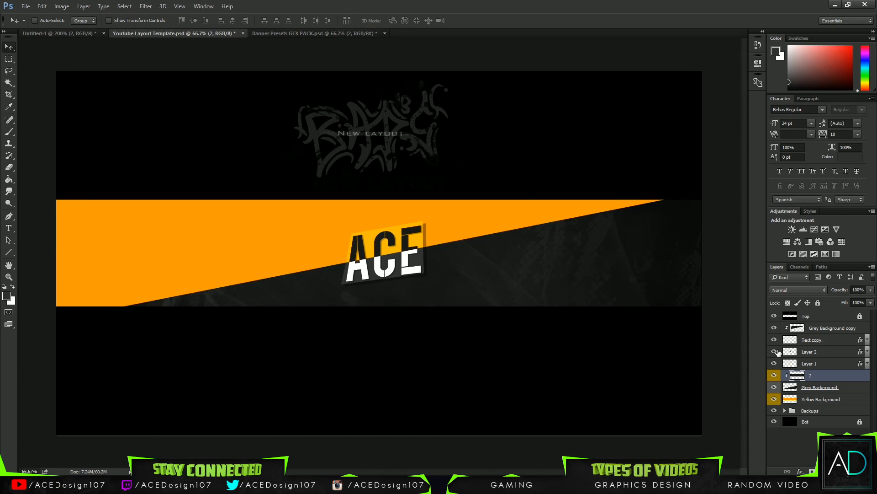
Duplicate texture layer 2 and flip the copy both vertically and horizontally.
key("ctrl+j")
key("ctrl+t")
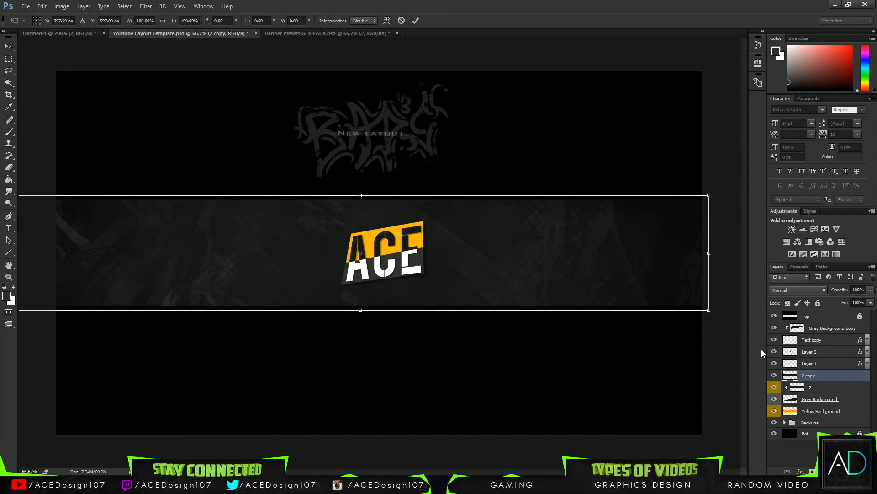
right_click(515, 270)
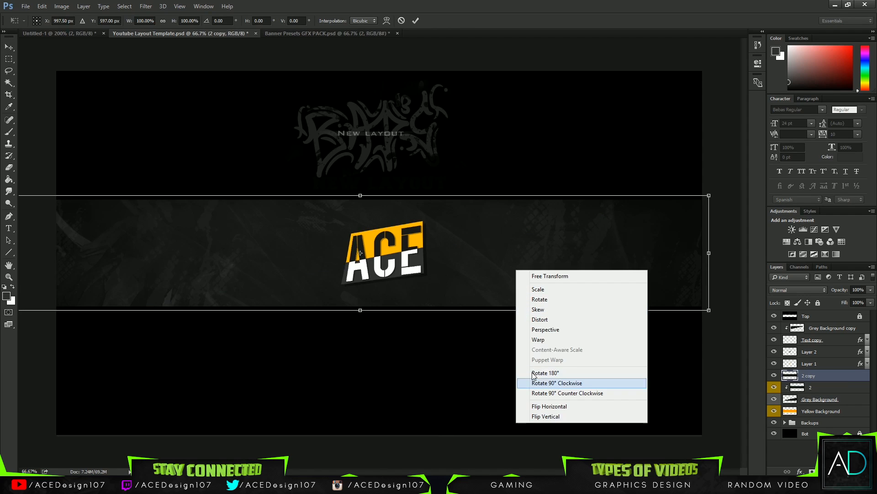
left_click(543, 415)
right_click(436, 246)
left_click(465, 392)
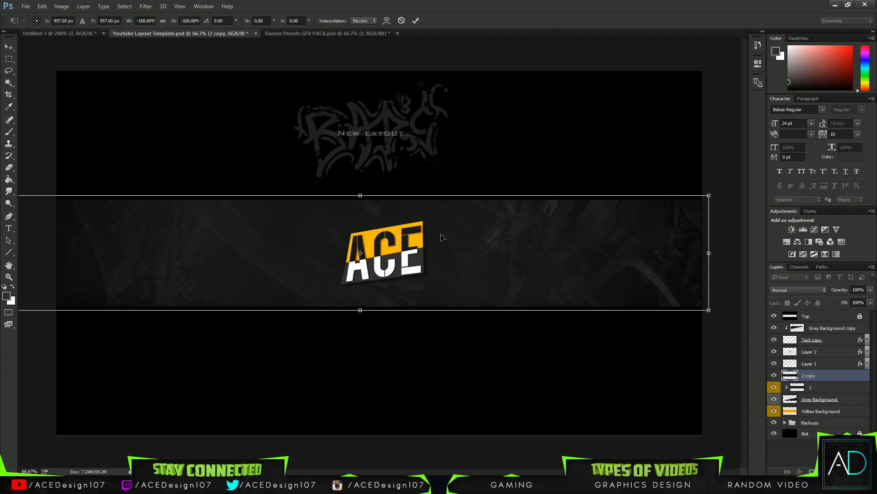
key("Return")
Move layer 2 copy below Grey Background, clip it to Yellow Background and compare the banner with and without it.
left_click_drag(831, 379, 830, 402)
right_click(830, 402)
left_click(759, 225)
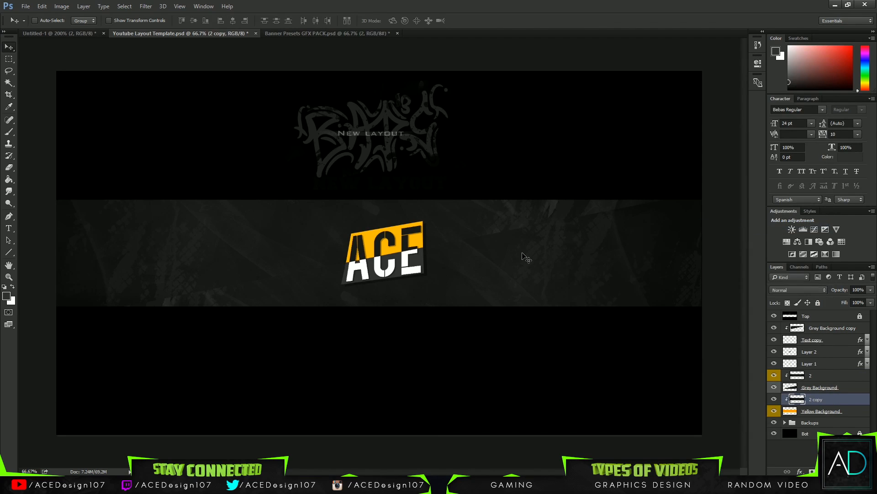
left_click(773, 388)
left_click(774, 399)
left_click(773, 400)
left_click(773, 399)
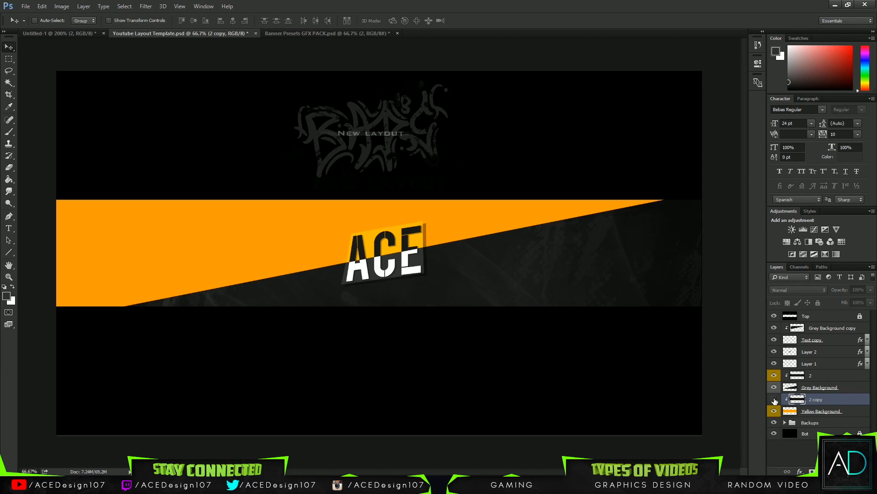
left_click(773, 400)
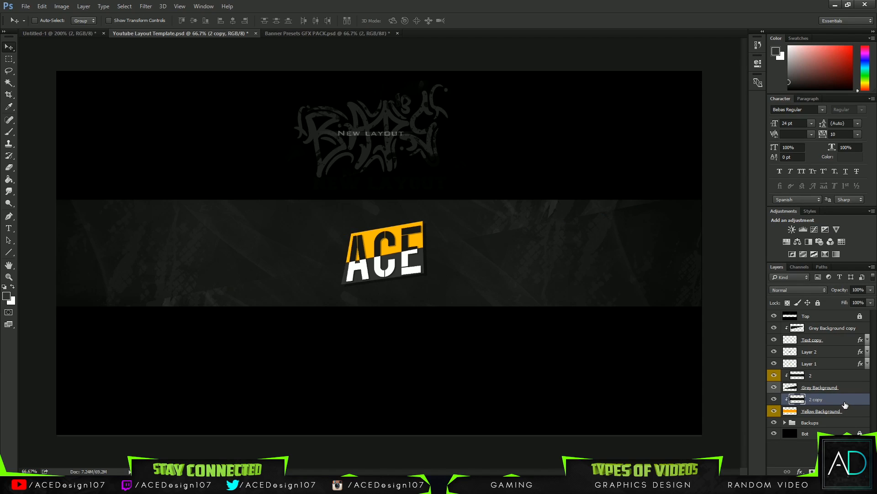
Try the Overlay, Hard Light and Vivid Light blend modes on layer 2 copy, ending on Hard Light.
left_click(799, 291)
left_click(780, 378)
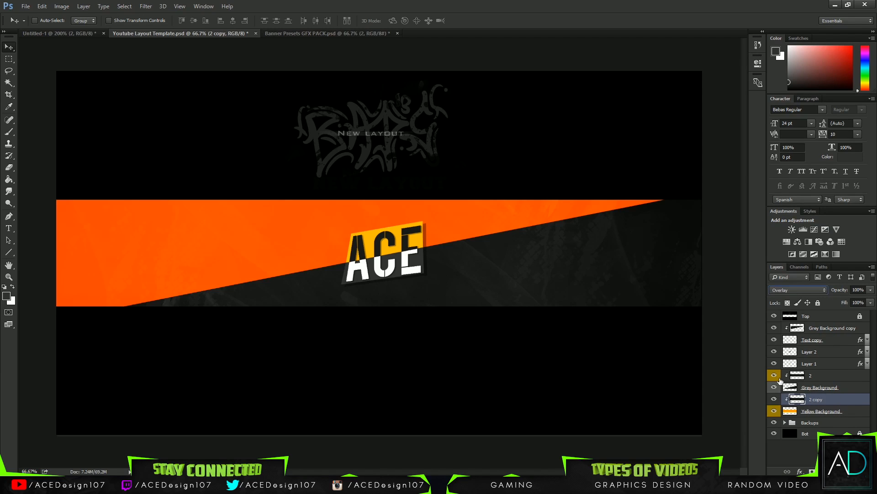
key("Down")
key("Down")
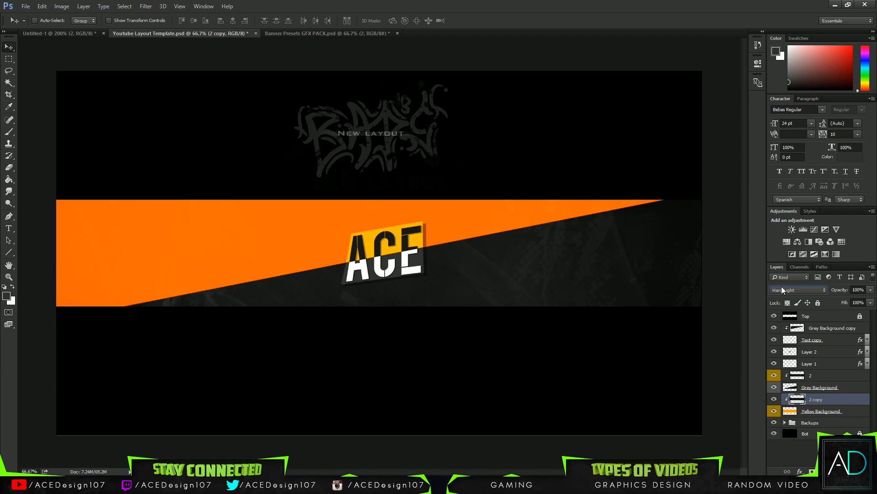
key("Down")
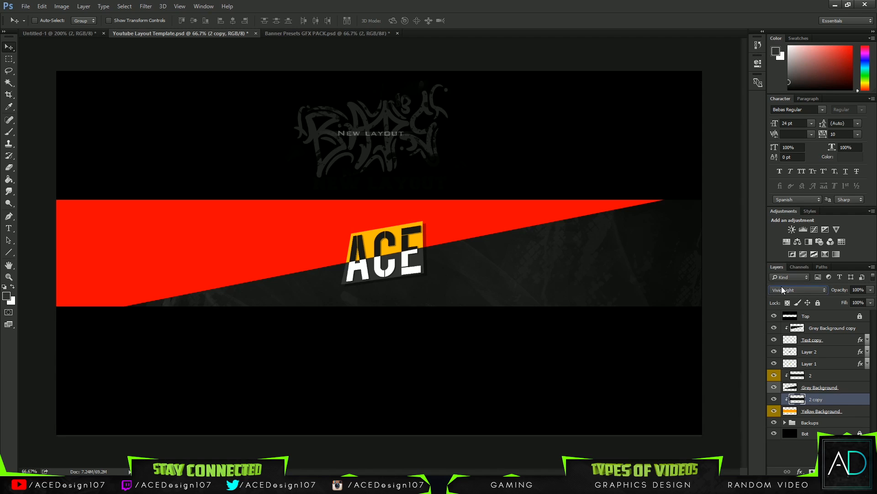
key("Up")
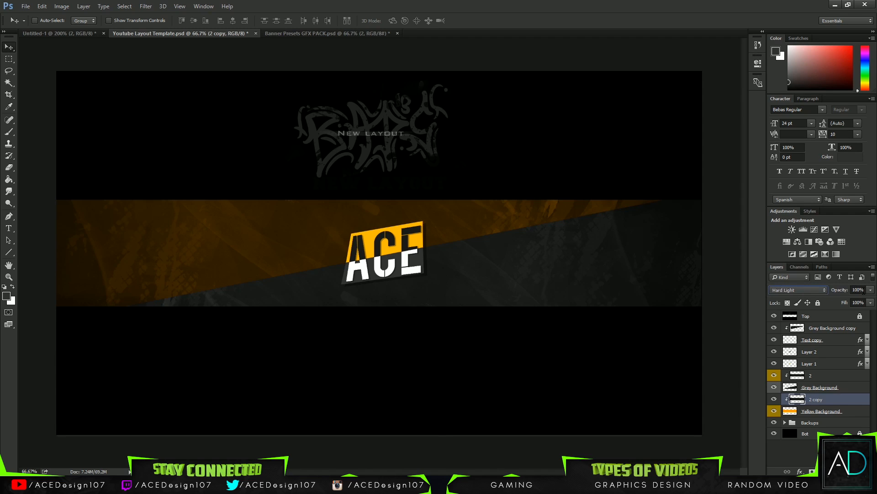
Lower the opacity of layer 2 copy to 0% and delete the layer.
left_click(871, 290)
left_click_drag(841, 298, 824, 300)
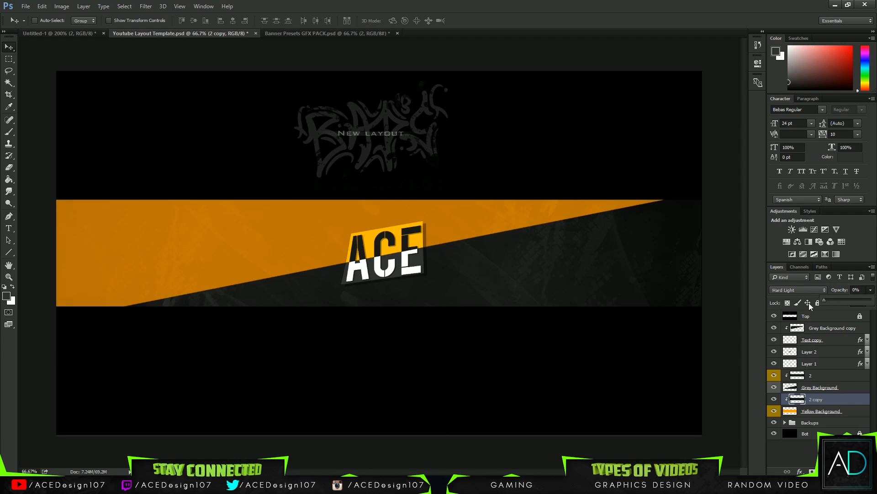
key("Delete")
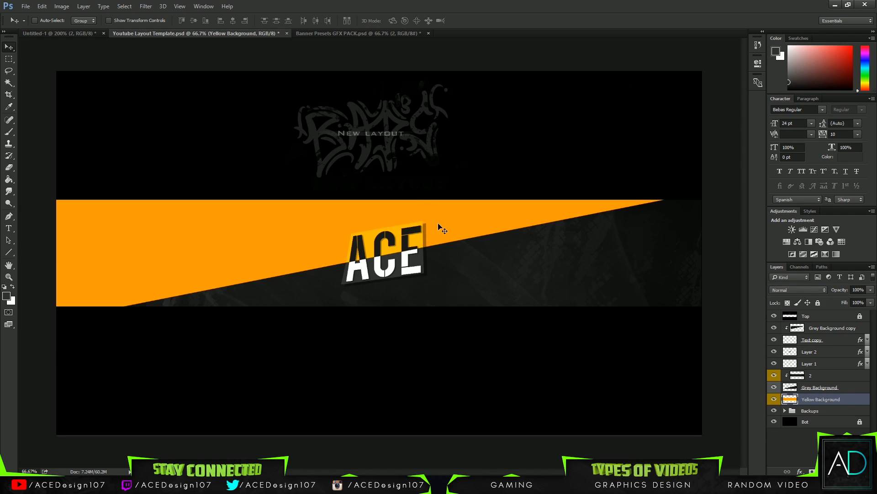
Switch to Banner Presets GFX PACK.psd and check backing presets 1 and 2, leaving both hidden.
key("ctrl+plus")
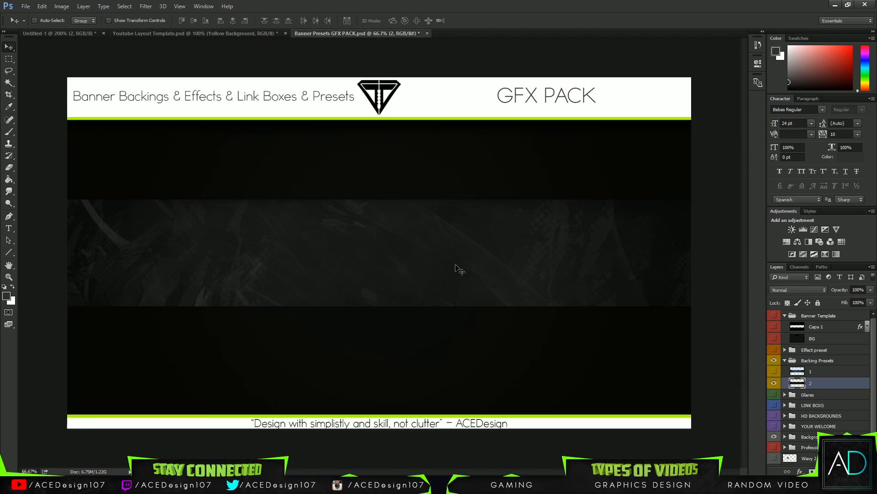
left_click(356, 33)
left_click(777, 383)
left_click(774, 371)
left_click(774, 371)
left_click(774, 382)
left_click(774, 382)
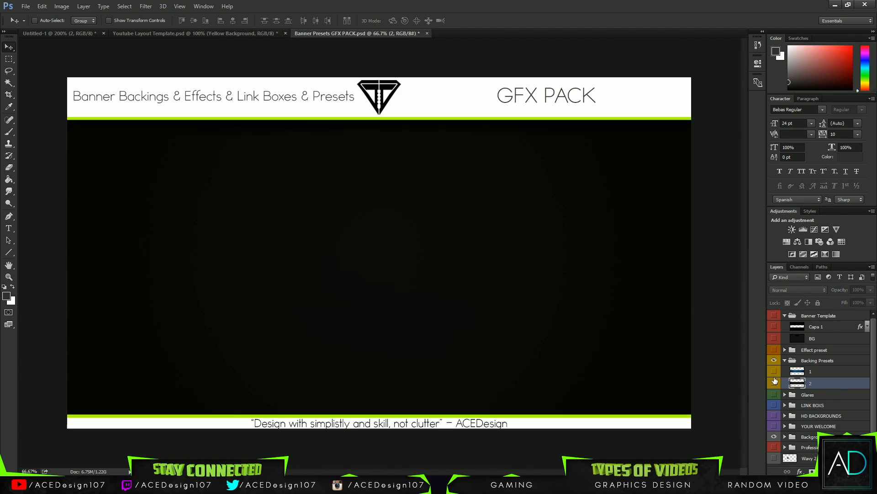
Show the Effect preset group and copy all its layers, Calque 8 through smoke3 copie, into Youtube Layout Template.psd.
left_click(785, 349)
left_click(786, 350)
left_click(785, 350)
left_click(774, 349)
left_click(818, 374)
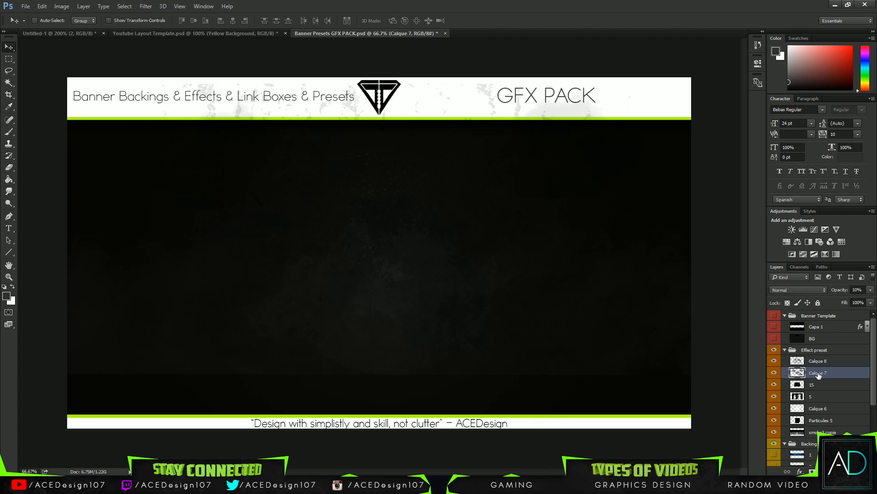
left_click(829, 360)
left_click(831, 431, "shift")
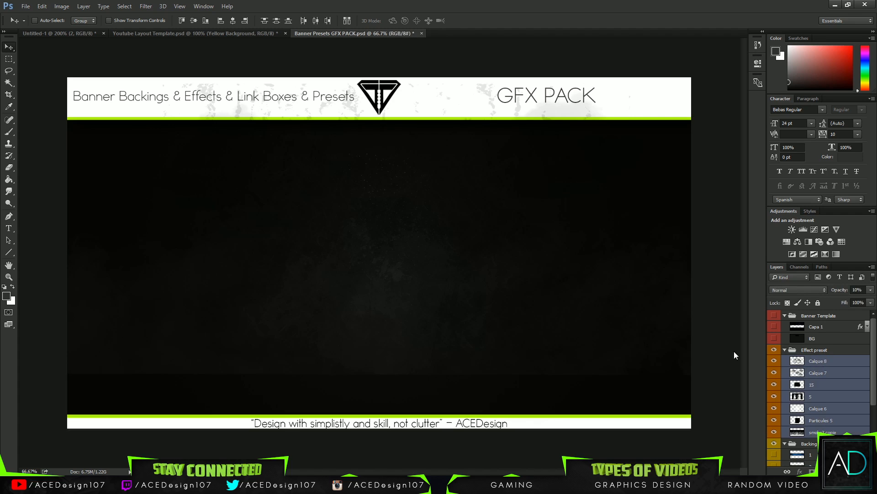
left_click_drag(239, 149, 470, 284)
Move the imported effect layers directly below the Top layer and release their clipping mask.
left_click_drag(855, 388, 838, 314)
left_click_drag(850, 343, 838, 320)
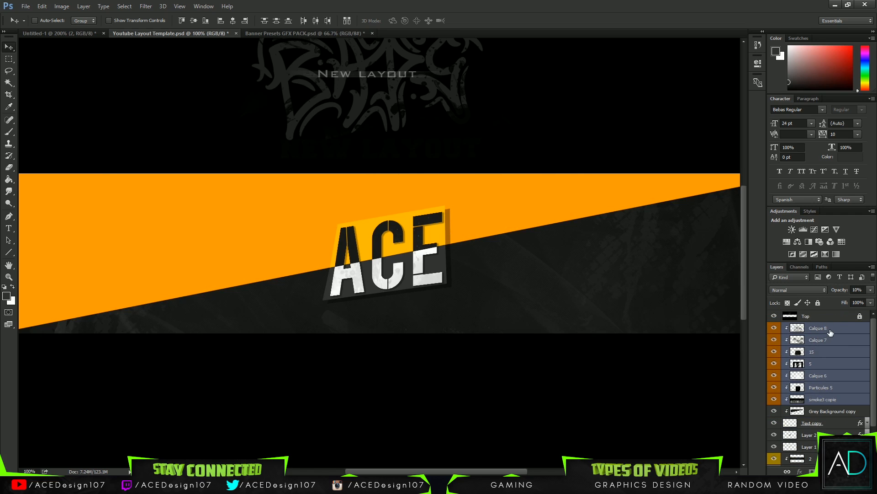
right_click(827, 327)
left_click(722, 223)
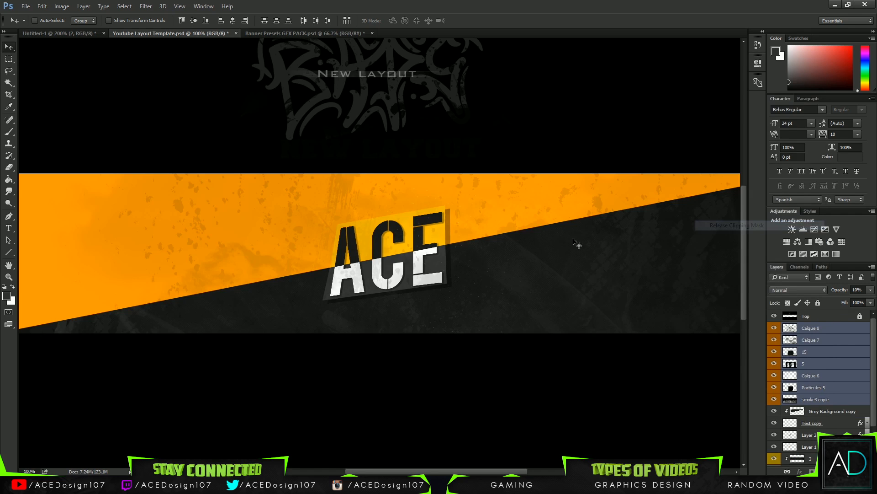
Position the effect textures over the banner strip and move their layers below Layer 1, above texture layer 2.
left_click_drag(563, 266, 533, 229)
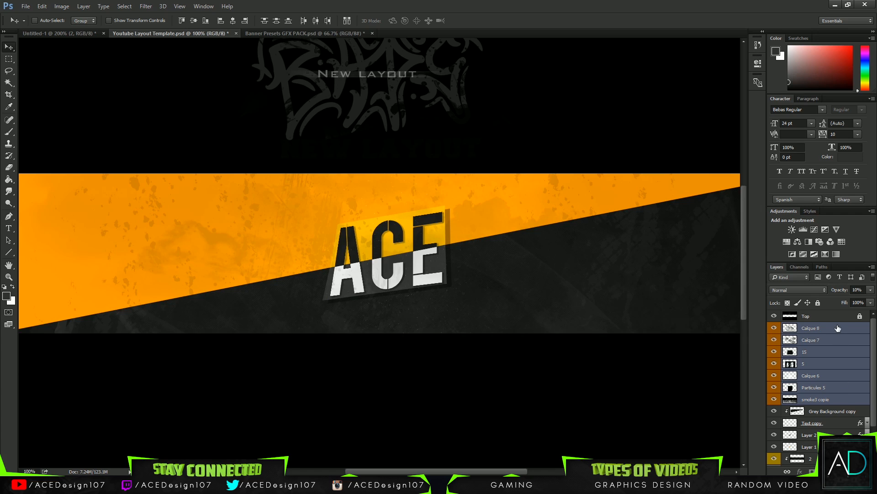
left_click_drag(837, 333, 836, 431)
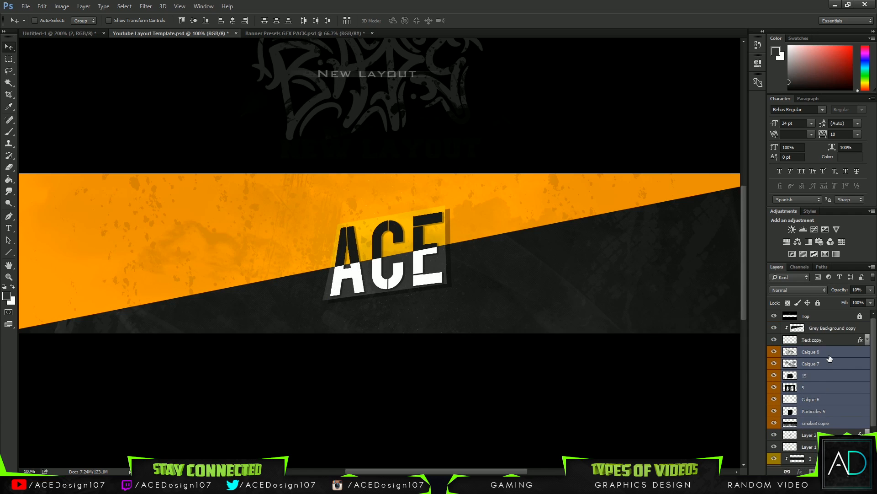
left_click_drag(829, 358, 817, 450)
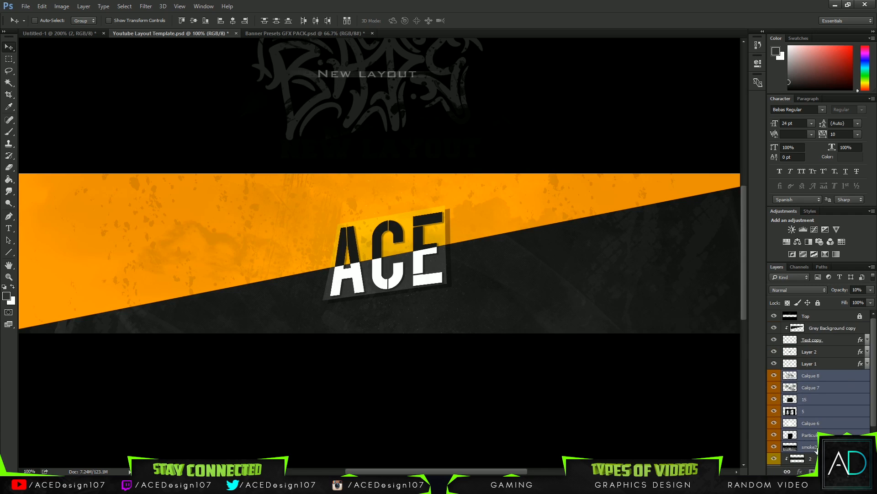
Shift the effect textures up and left over the banner, and merge their layers into one with the Screen blend mode.
left_click_drag(540, 305, 482, 262)
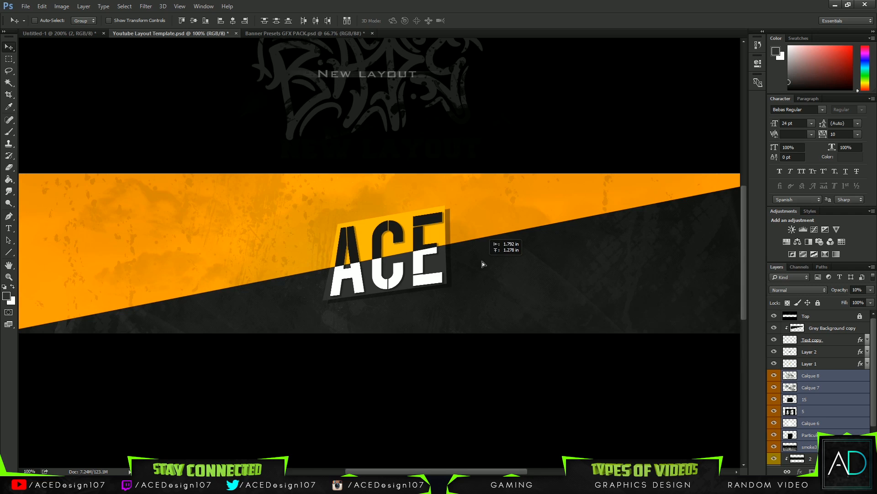
left_click(146, 6)
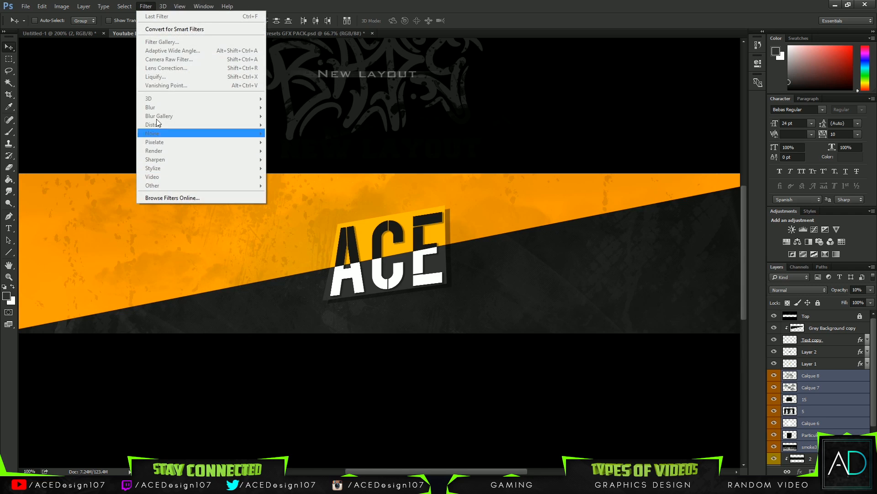
left_click(832, 378)
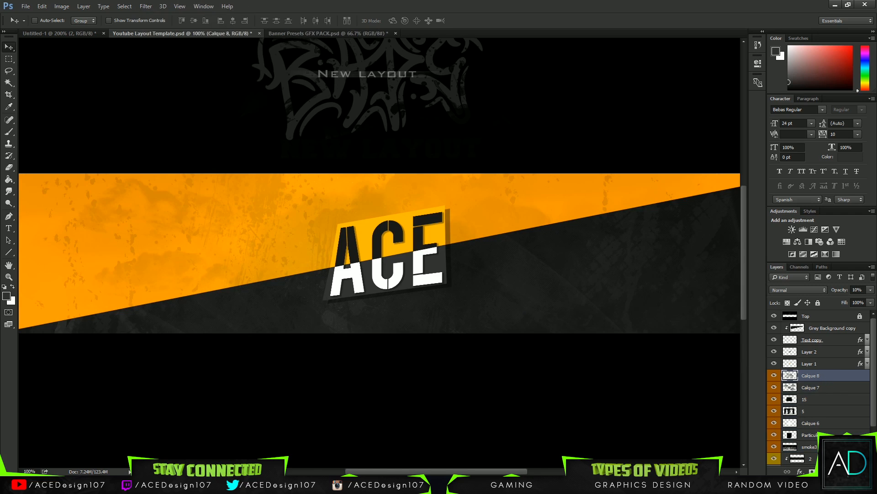
left_click(832, 446, "shift")
key("ctrl+e")
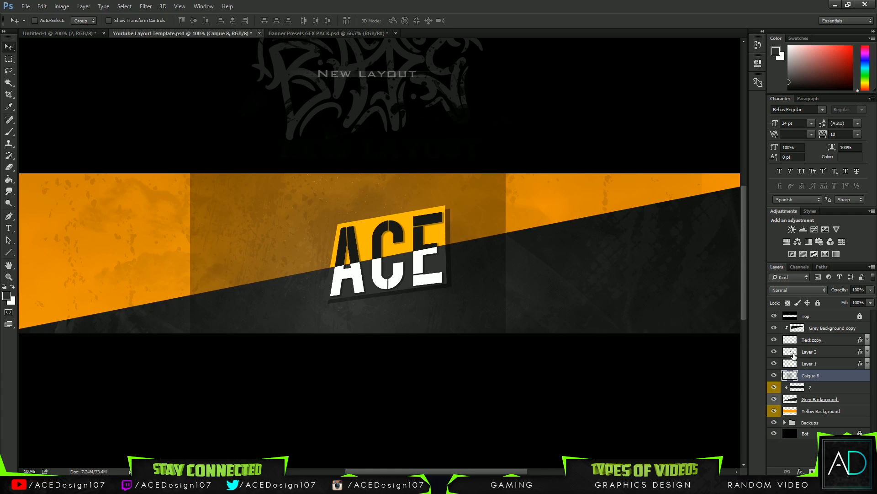
left_click(800, 290)
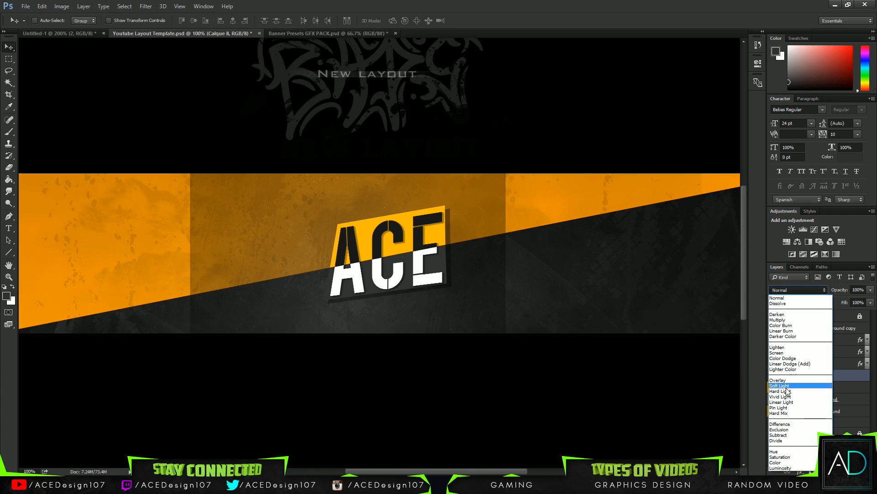
left_click(778, 352)
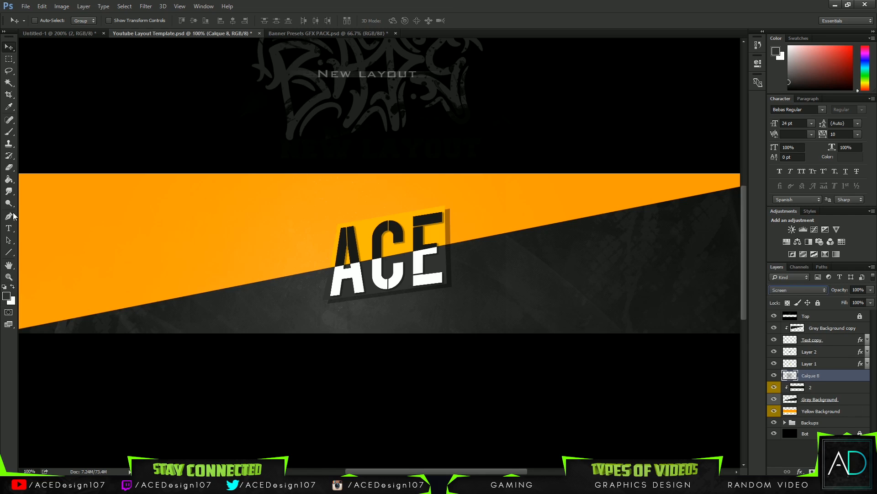
Add the text ACEDesign in 24 pt Bebas Regular on the dark grey area near the strip's lower edge.
left_click(9, 229)
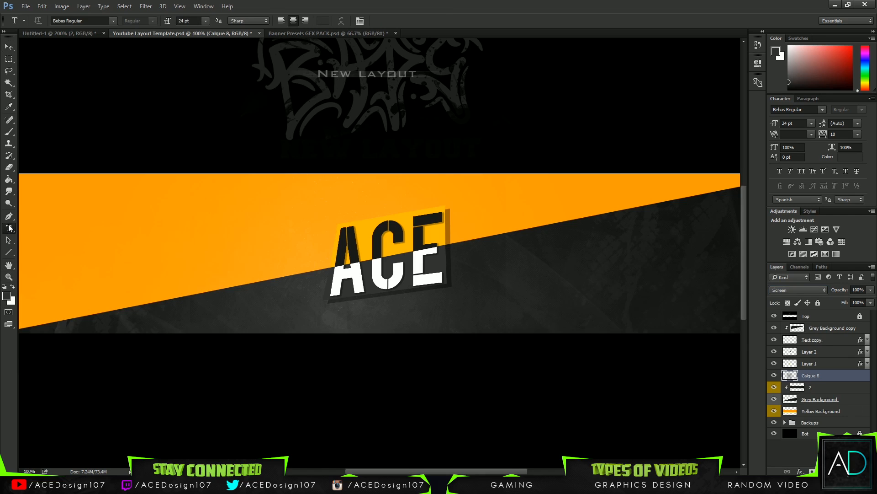
left_click(635, 327)
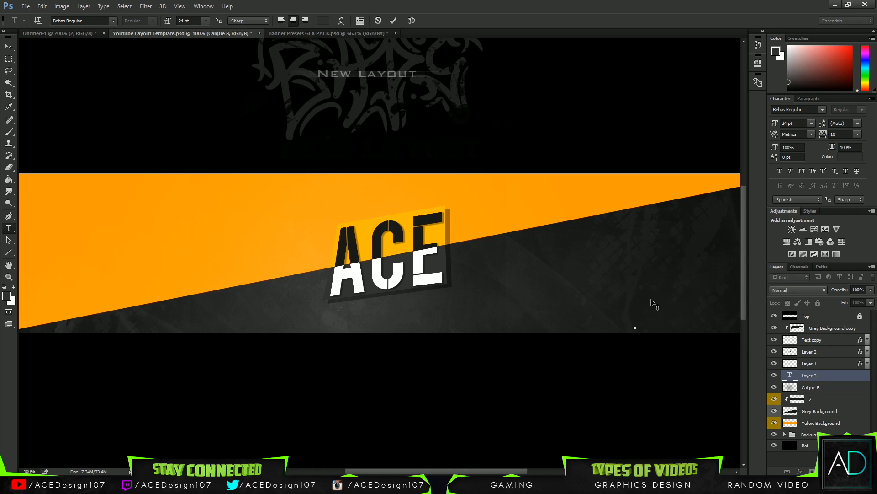
type("BY")
type(" A")
key("BackSpace")
key("BackSpace")
key("BackSpace")
key("BackSpace")
type("ESIGN")
key("BackSpace")
key("ctrl+Return")
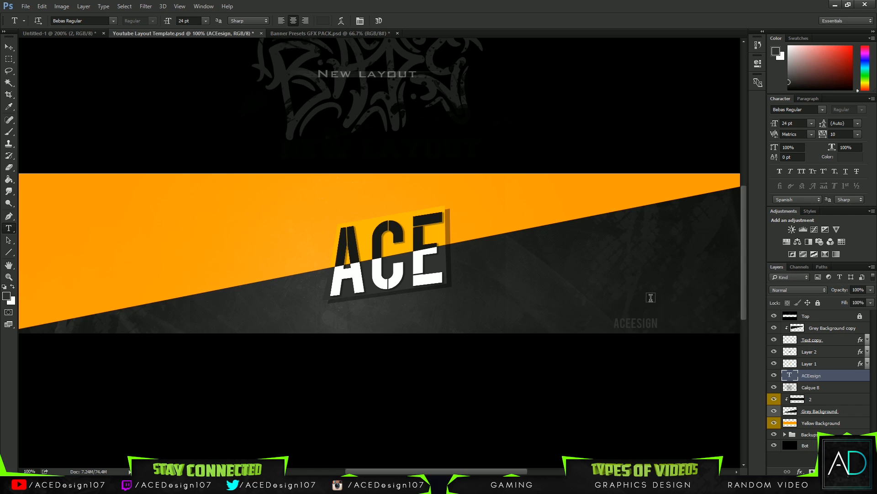
left_click(627, 319)
type("D")
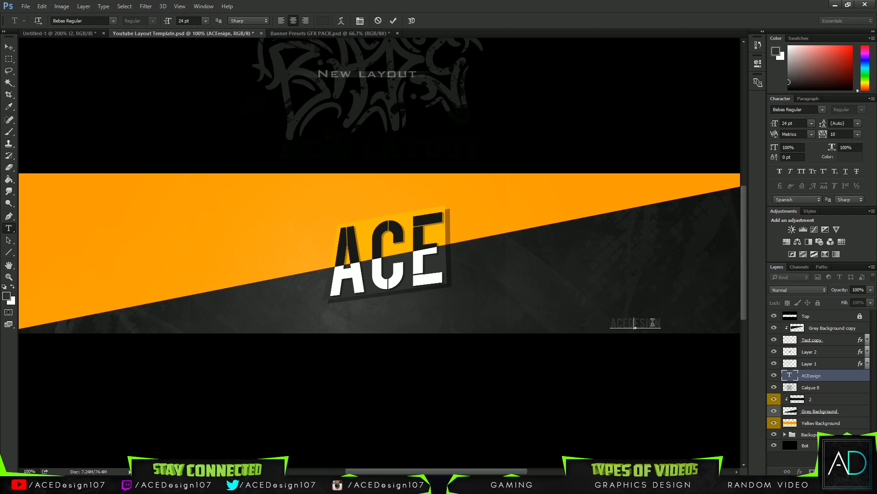
key("ctrl+Return")
Reduce only the word Design to 18 pt and slightly enlarge the whole ACEDesign text.
left_click_drag(632, 320, 663, 323)
left_click(206, 21)
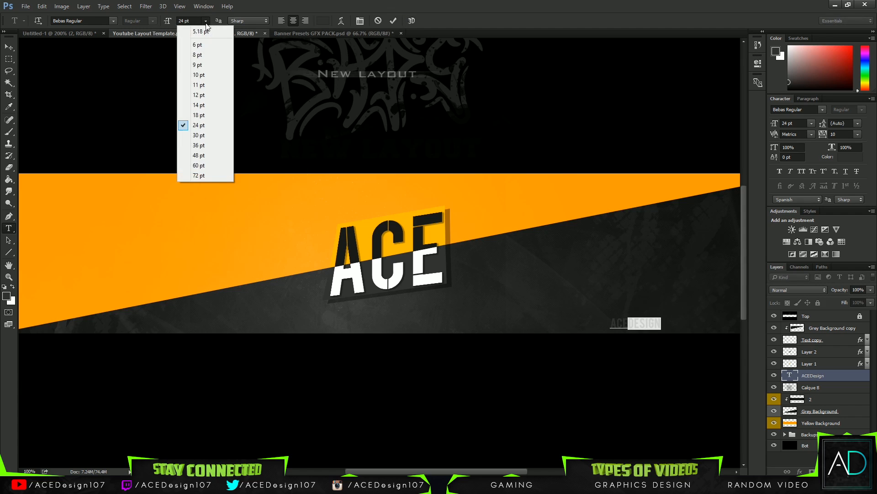
left_click(195, 92)
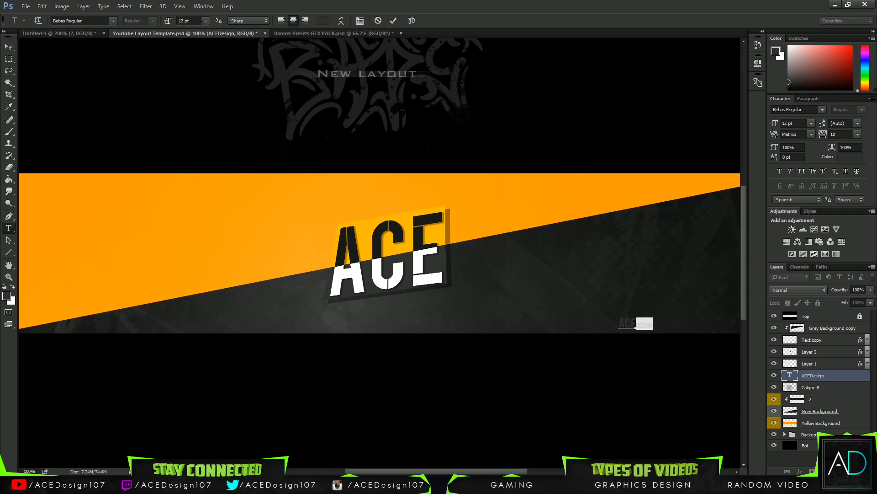
left_click(205, 21)
left_click(211, 114)
left_click(393, 20)
key("ctrl+t")
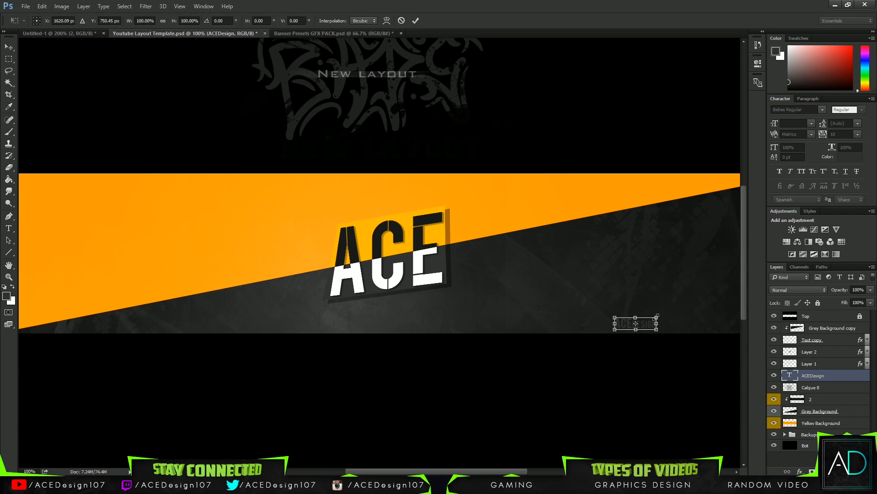
left_click_drag(657, 316, 664, 315)
key("Return")
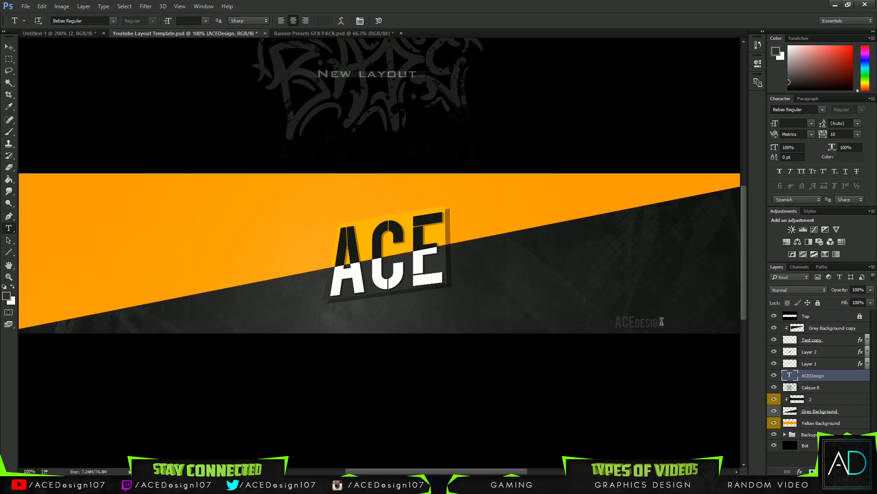
Try the Lucida Sans Typewriter Regular font on the ACEDesign text.
left_click(105, 20)
type("typ")
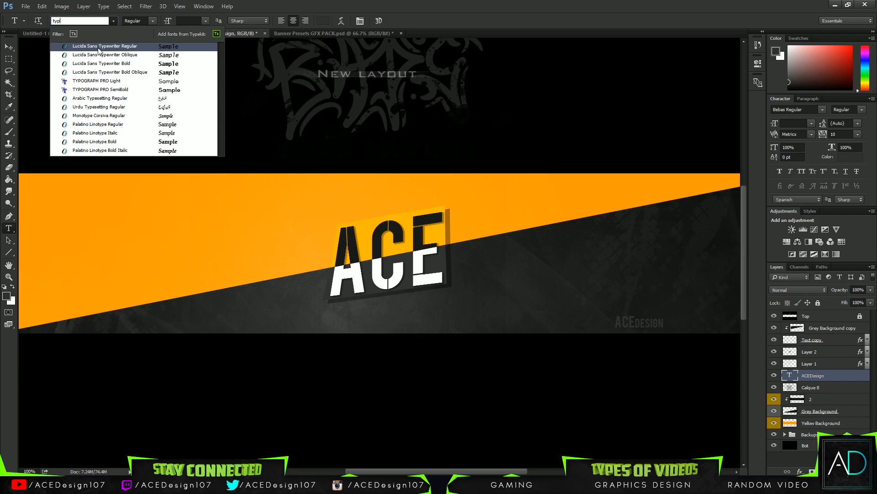
left_click(98, 48)
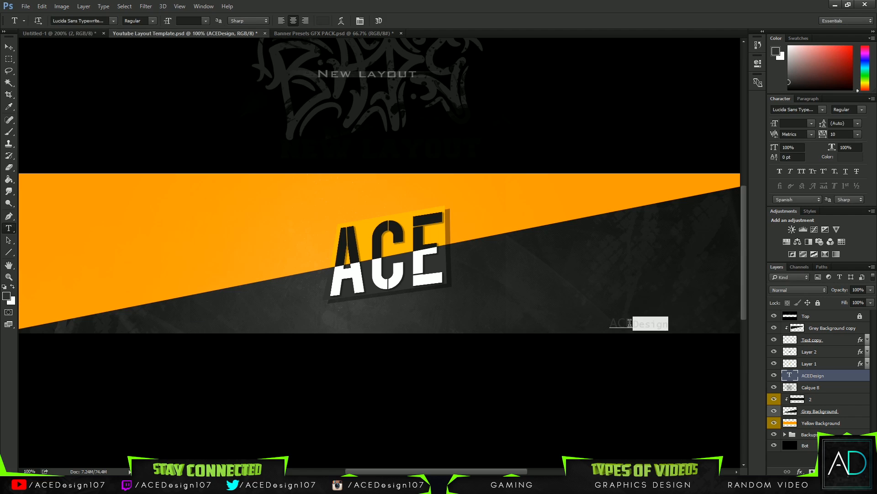
Format the whole ACEDesign text as 24 pt TYPOGRAPH PRO Light in white (ffffff).
double_click(665, 323)
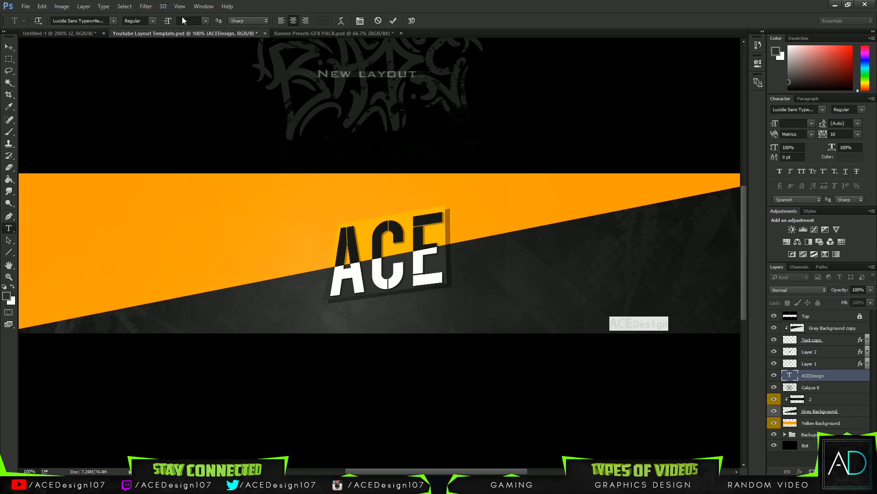
left_click(208, 21)
left_click(197, 124)
left_click(89, 21)
type("typo")
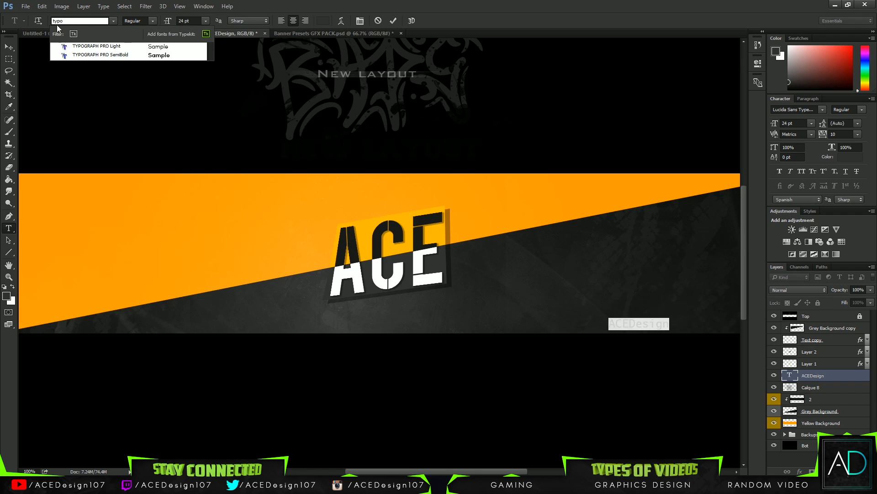
left_click(68, 46)
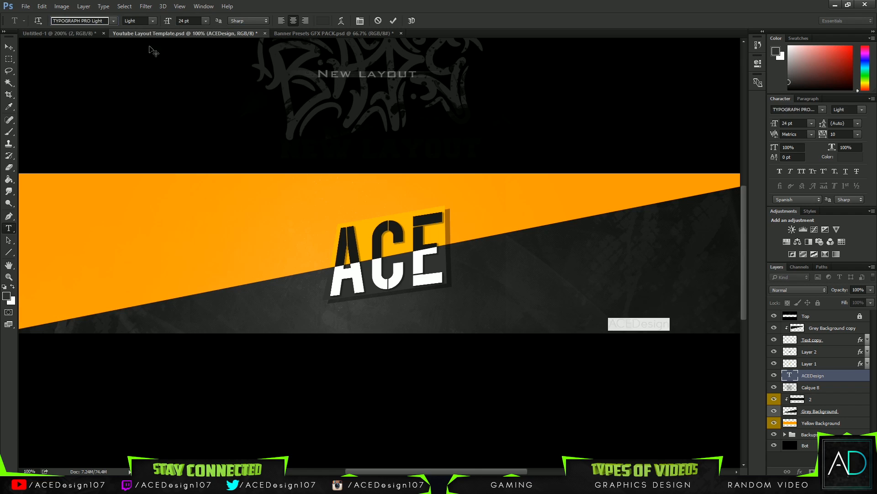
left_click(392, 21)
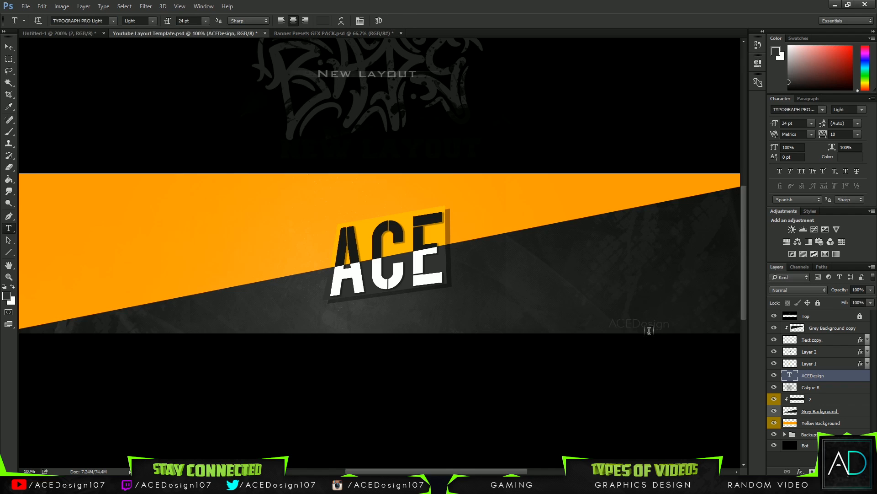
left_click(323, 21)
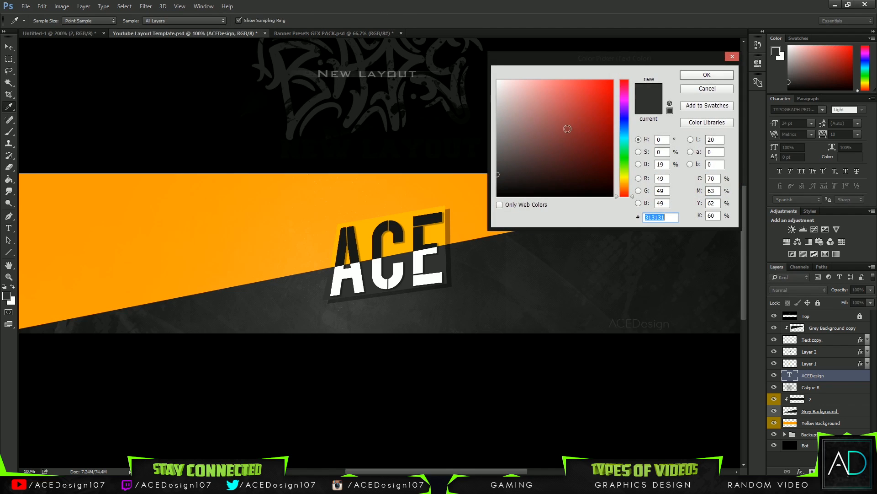
type("ffffff")
left_click(707, 74)
Scale the ACEDesign text to about 90.55% and place it near the strip's lower-right end, against a new vertical guide.
key("ctrl+t")
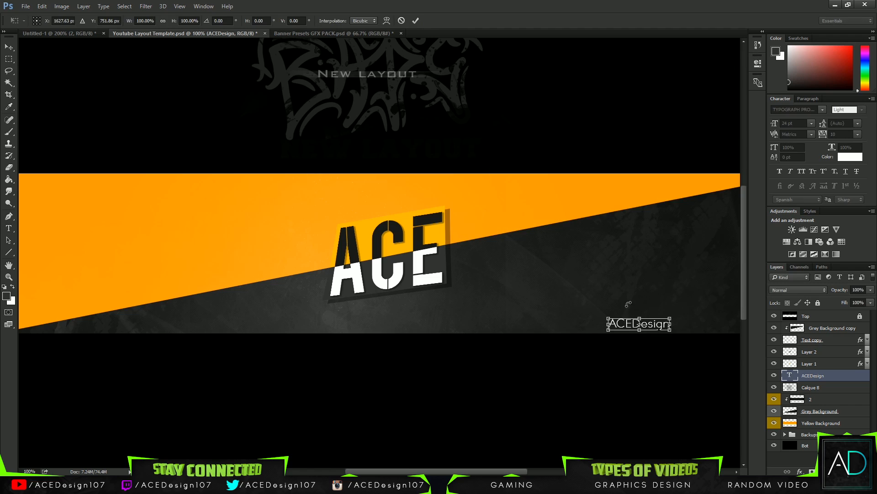
mouse_move(610, 318)
left_mouse_down()
mouse_move(652, 326)
mouse_move(625, 322)
left_mouse_up()
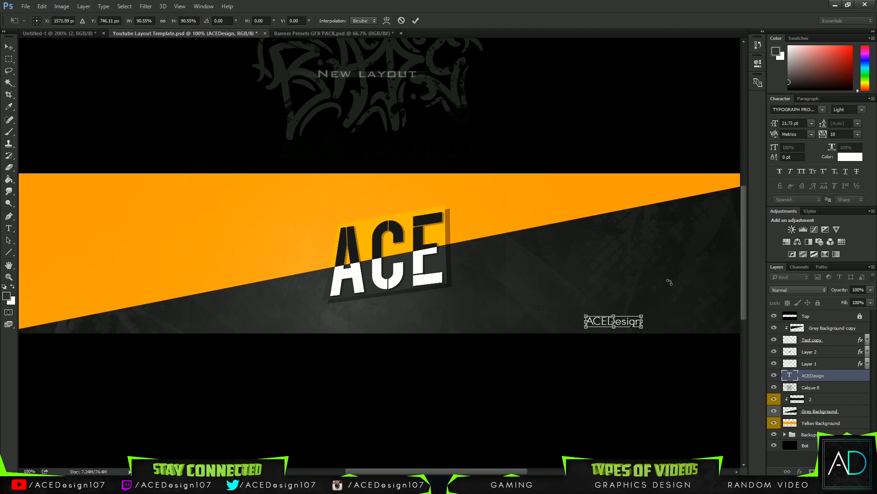
key("ctrl+minus")
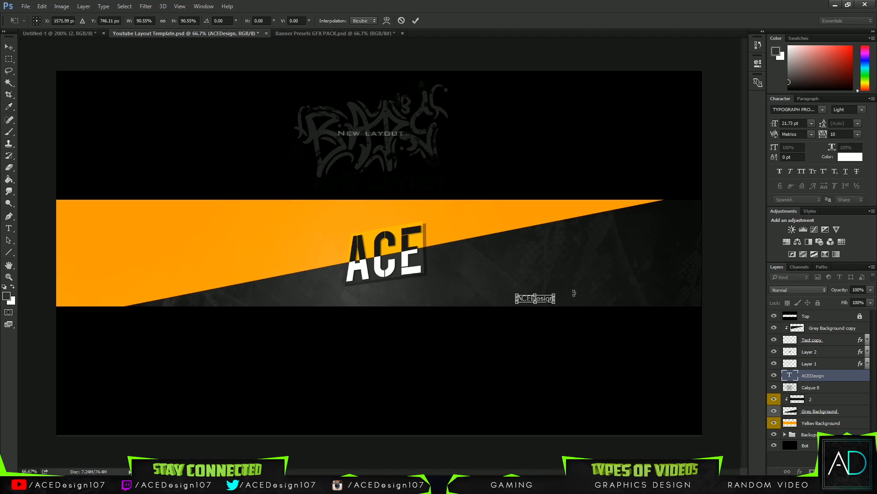
left_click_drag(548, 301, 658, 301)
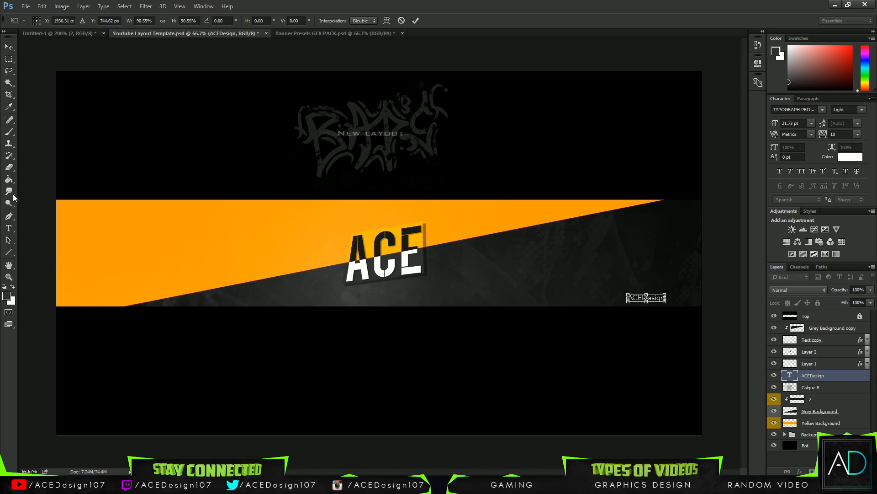
key("ctrl+r")
left_click_drag(22, 192, 667, 189)
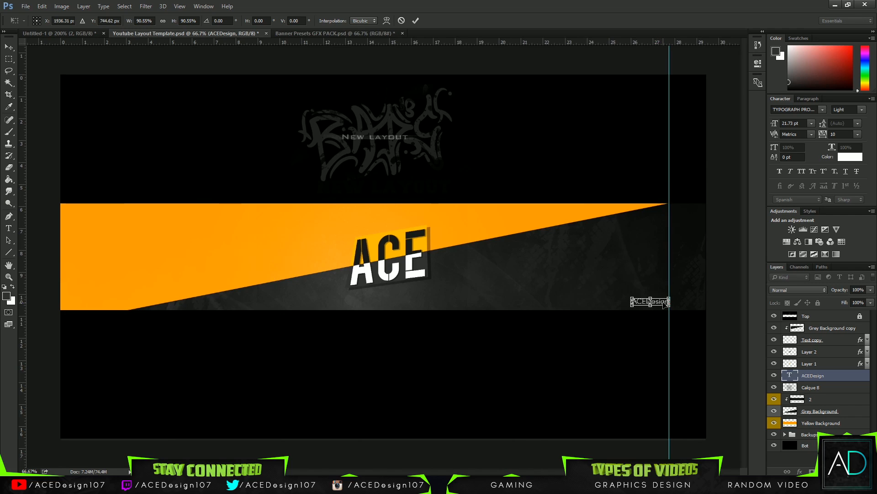
left_click_drag(665, 305, 663, 306)
key("Return")
On a new layer, fill a rectangular selection around the ACEDesign text, ending at the vertical guide, with black.
key("t")
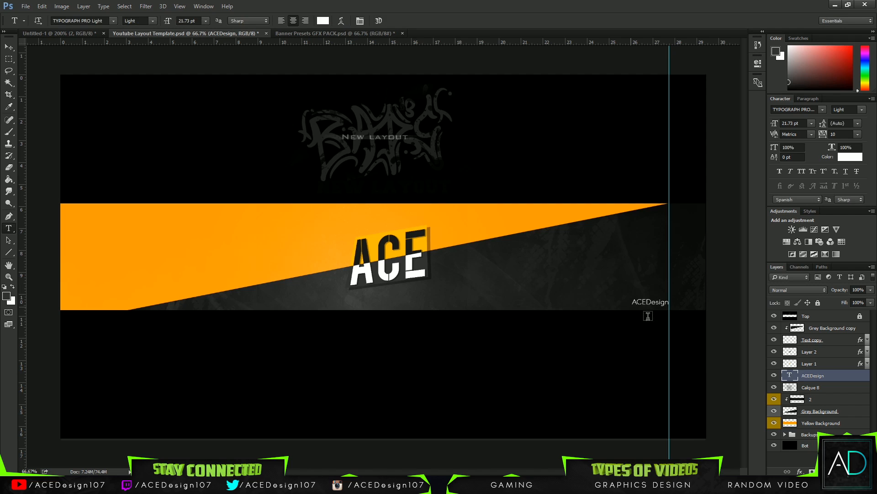
key("ctrl+shift+alt+n")
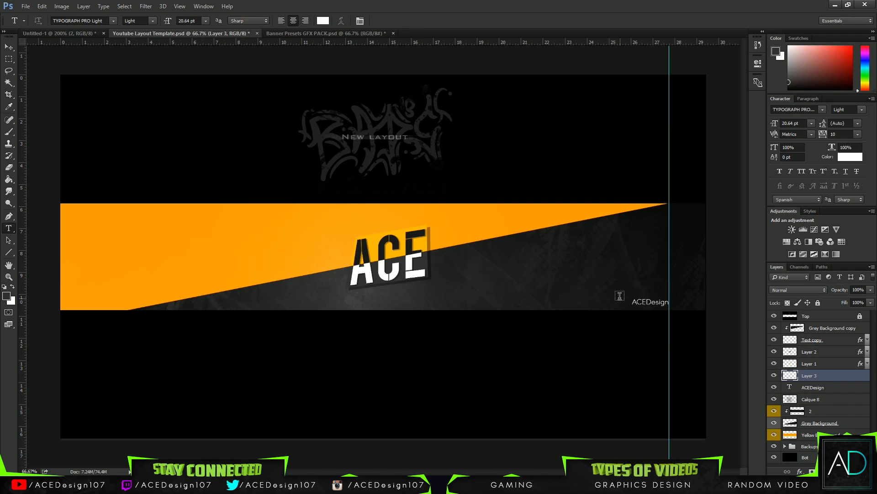
key("ctrl+plus")
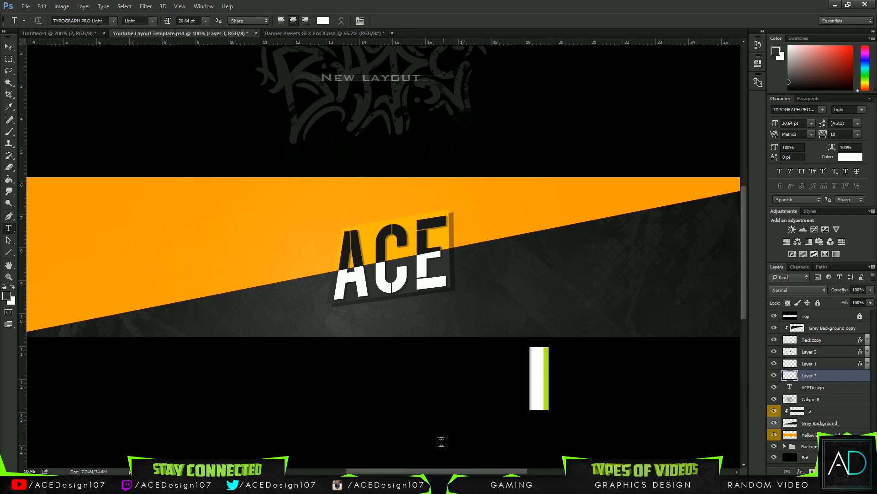
left_click_drag(440, 469, 493, 470)
key("m")
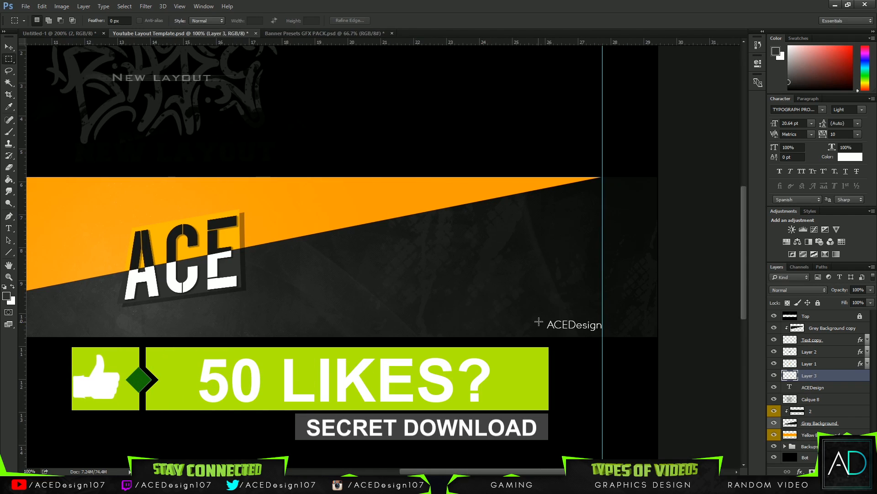
left_click_drag(544, 317, 603, 331)
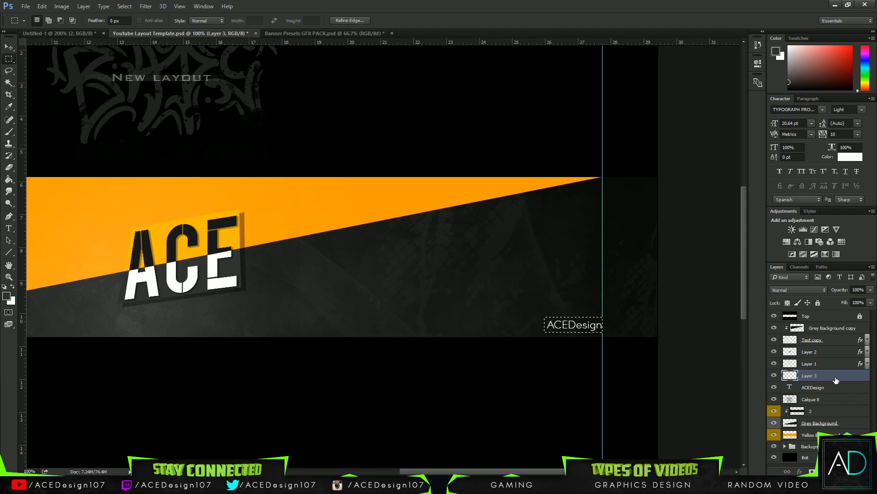
left_click(9, 179)
left_click(553, 325)
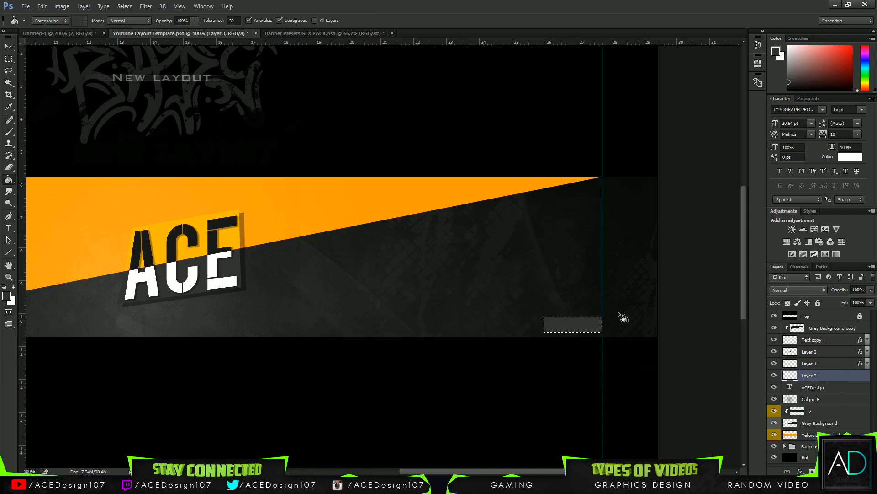
left_click(4, 287)
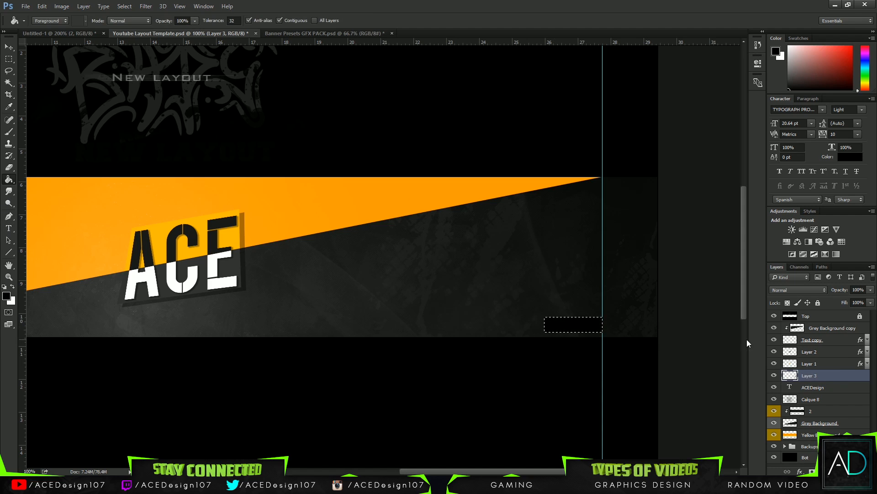
Move the black box layer beneath the ACEDesign text, clear the selection and select both layers.
left_click_drag(829, 381, 829, 393)
key("ctrl+t")
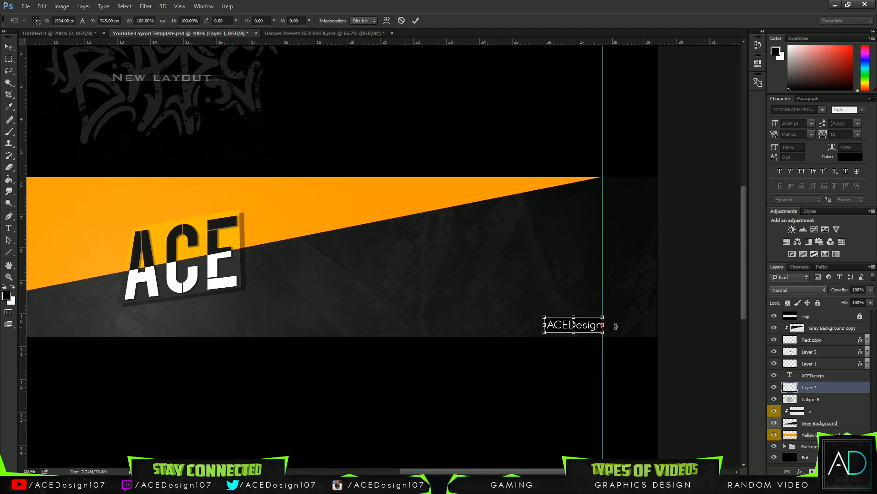
key("Return")
key("g")
left_click(821, 376, "shift")
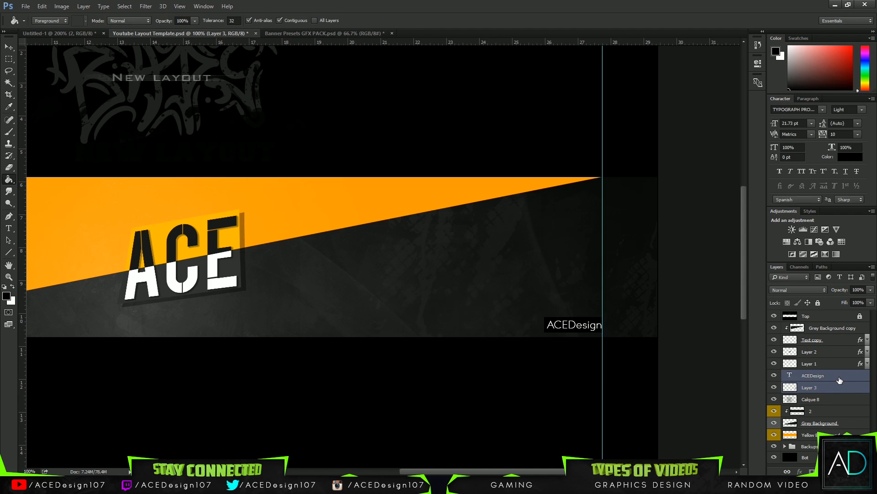
Move the ACEDesign text and its black box down together so the box sits on the strip's lower edge.
key("ctrl+t")
left_click_drag(592, 325, 591, 330)
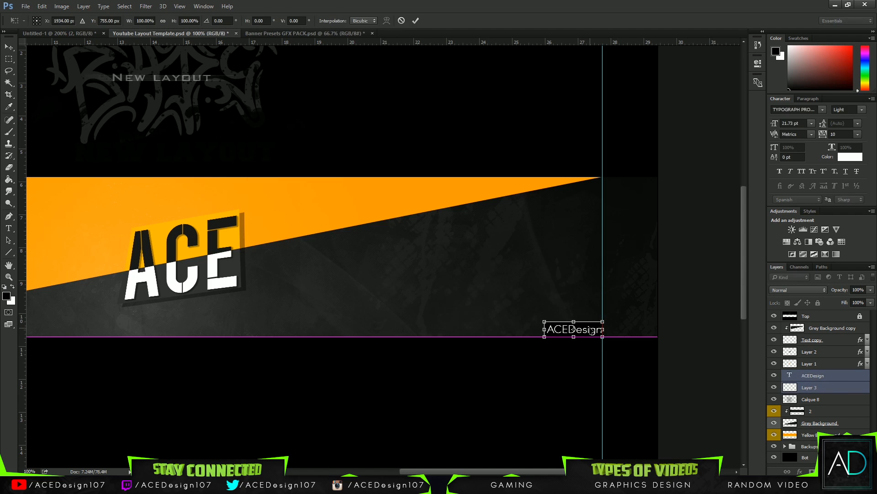
key("Return")
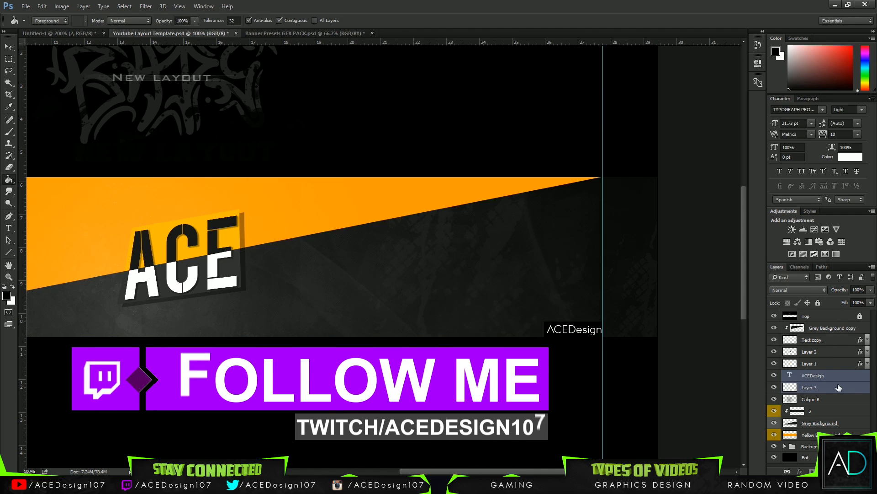
Lower the opacity of the black box layer to about 36% and of the ACEDesign text layer to 37%.
left_click(818, 387)
left_click(870, 290)
left_click_drag(871, 301, 849, 301)
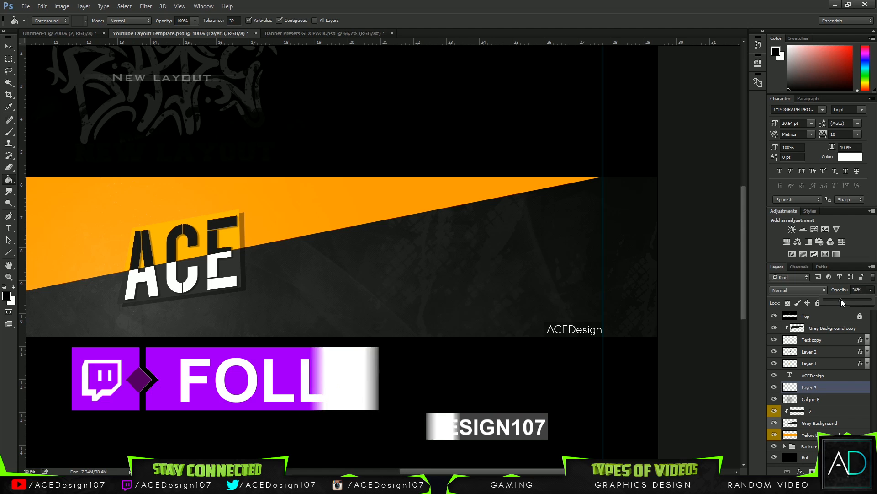
left_click(819, 375)
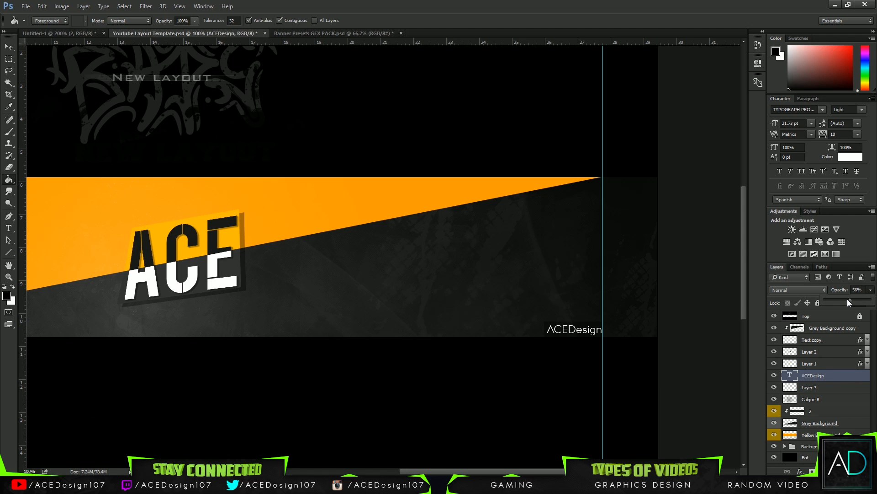
left_click_drag(847, 299, 843, 299)
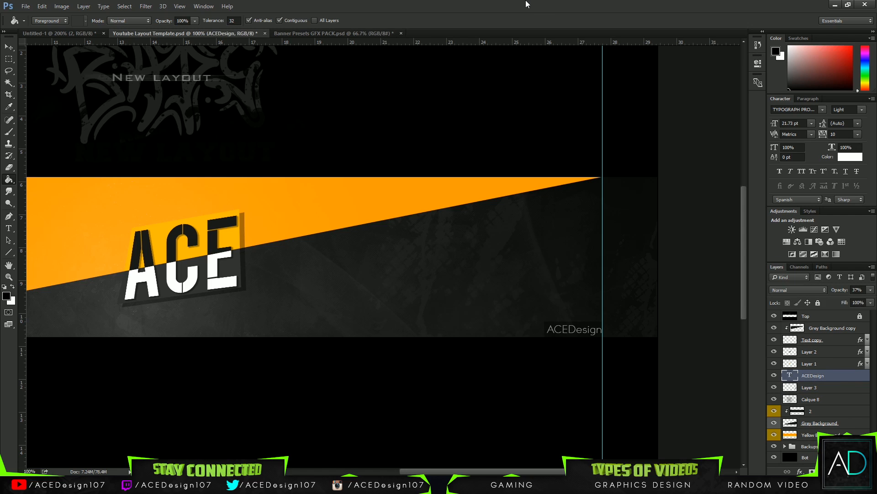
Fit the whole banner in view and select Layer 1, directly above the ACEDesign text layer.
key("ctrl+0")
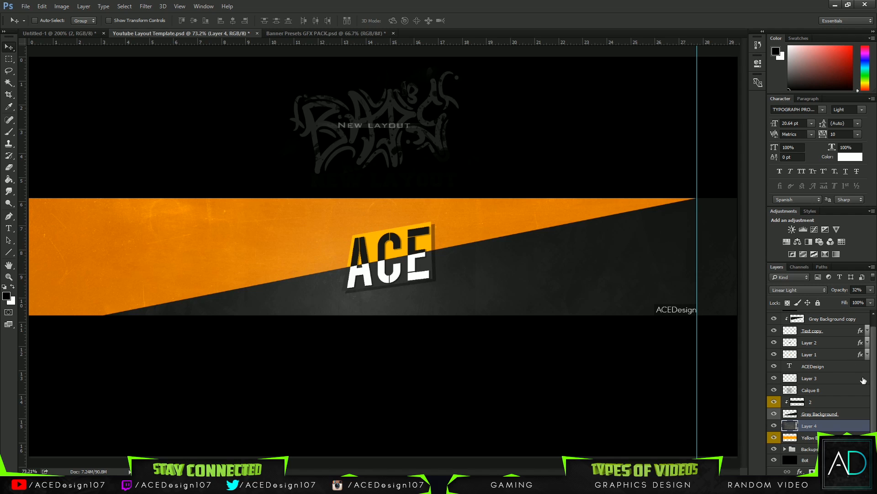
left_click(835, 341)
scroll(834, 417, "up", 1)
left_click(829, 362)
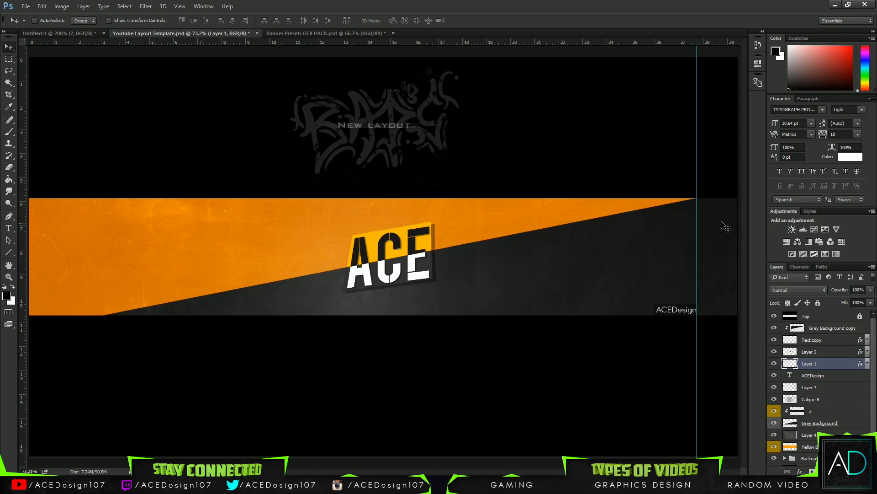